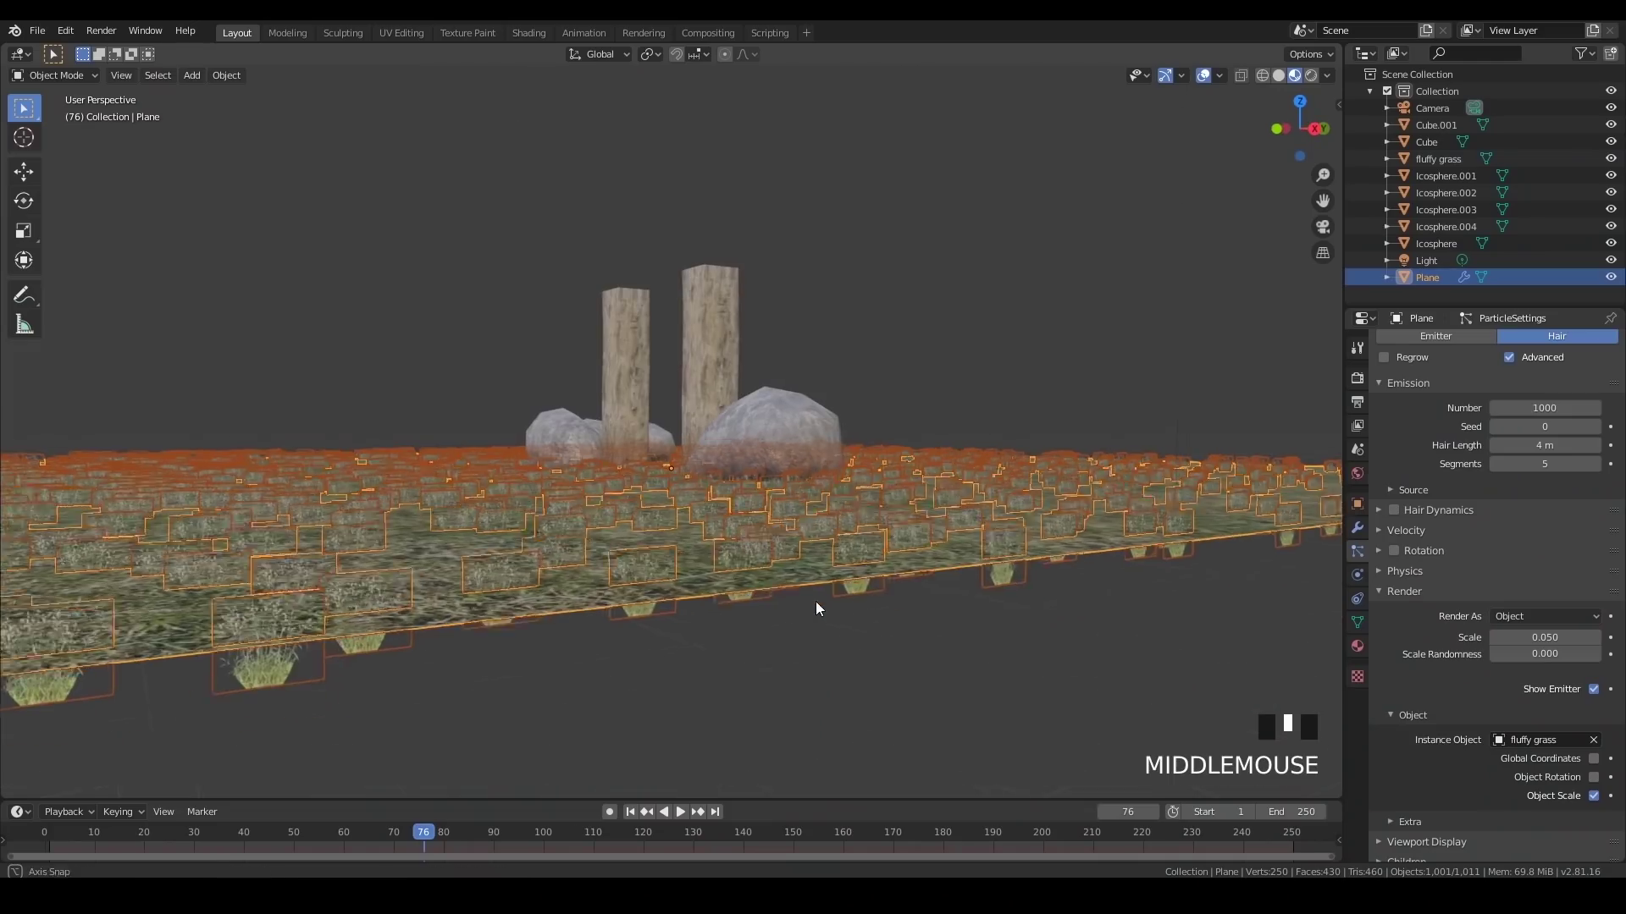
Snap the fluffy grass card's origin to its bottom edge with Affect Only Origins.
{"action": "middle_click_drag", "start_coordinate": [813, 606], "coordinate": [1099, 576]}
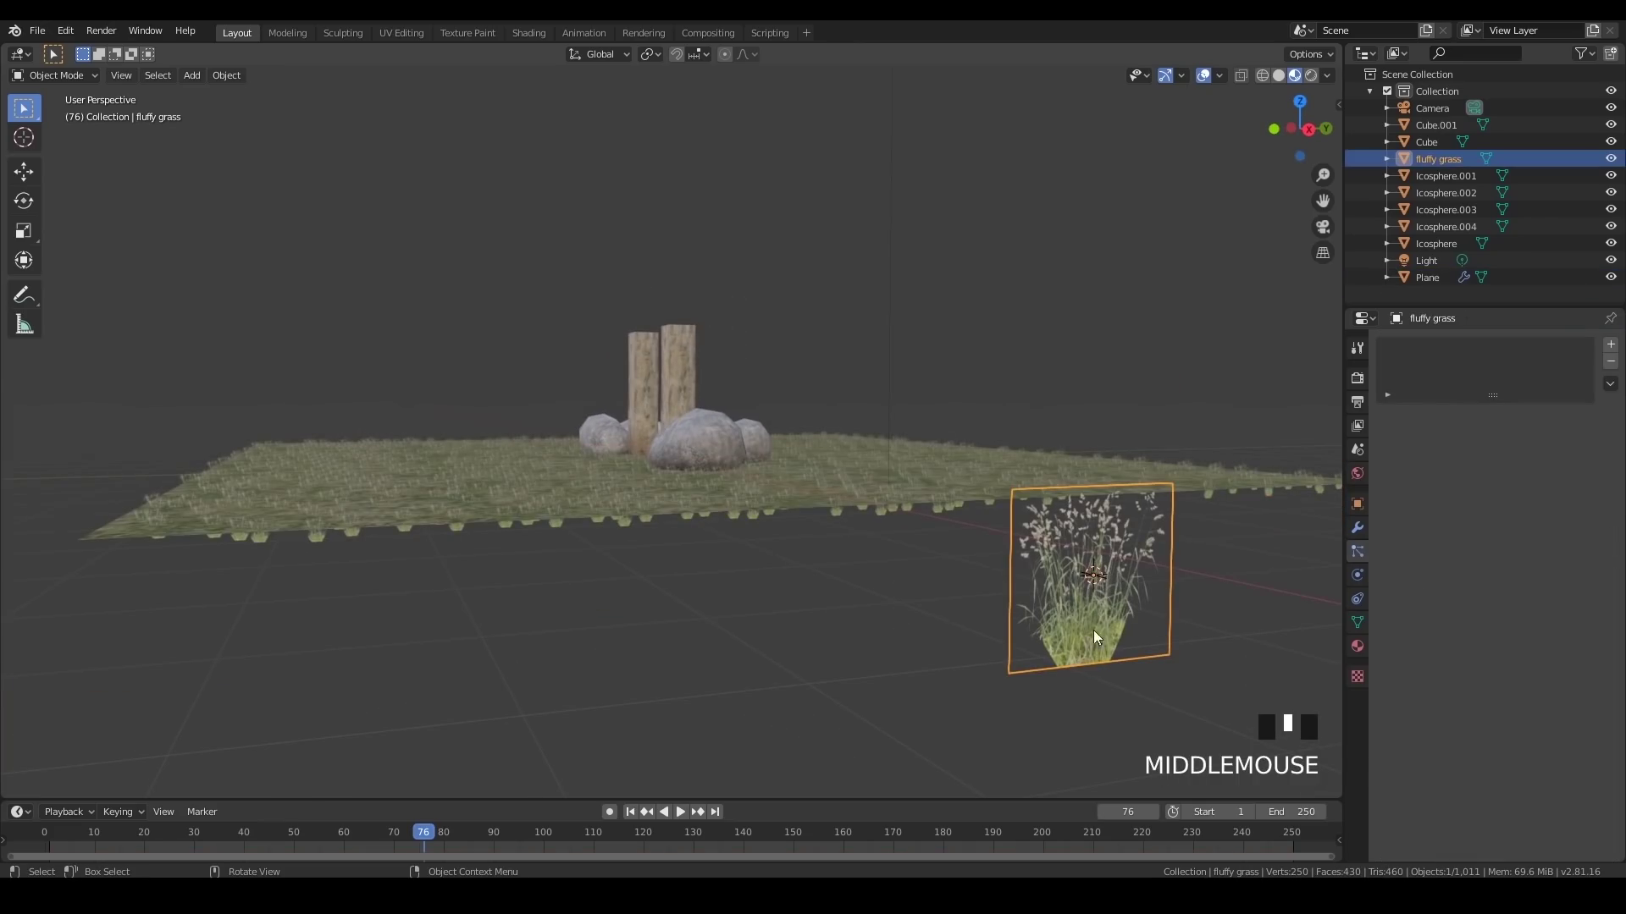
{"action": "left_click", "coordinate": [1253, 111]}
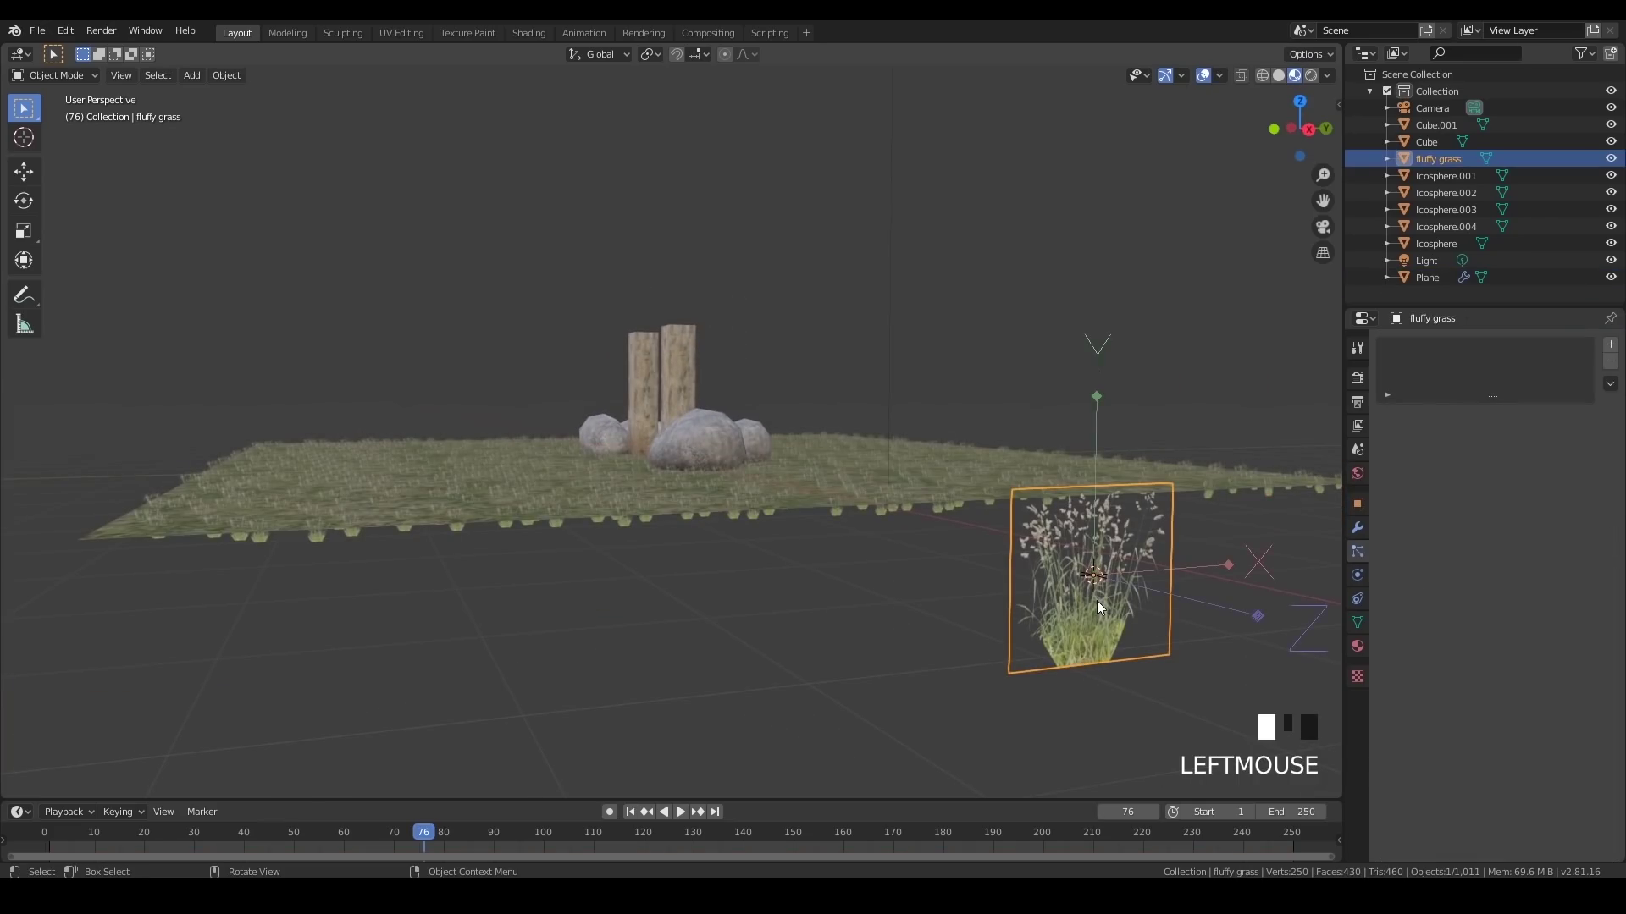
{"action": "key", "text": "g"}
{"action": "left_click", "coordinate": [1116, 508]}
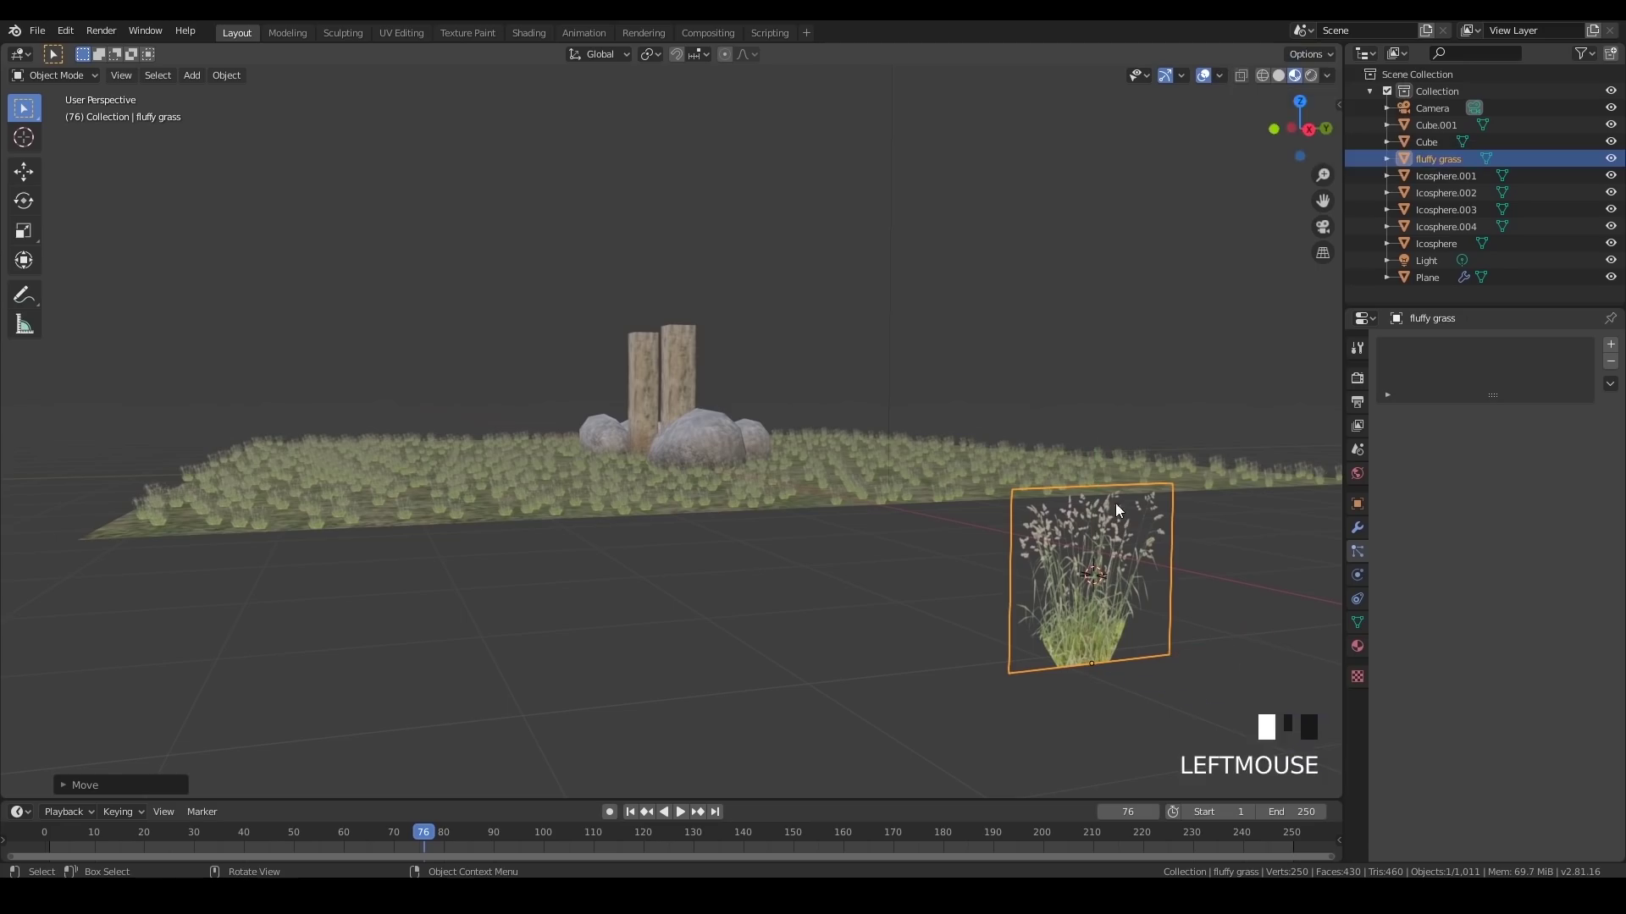
{"action": "left_click", "coordinate": [1311, 53]}
{"action": "key", "text": "g"}
Select the ground Plane and raise grass Scale to 0.100 with Scale Randomness.
{"action": "middle_click_drag", "start_coordinate": [1101, 542], "coordinate": [849, 576]}
{"action": "scroll", "coordinate": [770, 555], "scroll_direction": "down", "scroll_amount": 2}
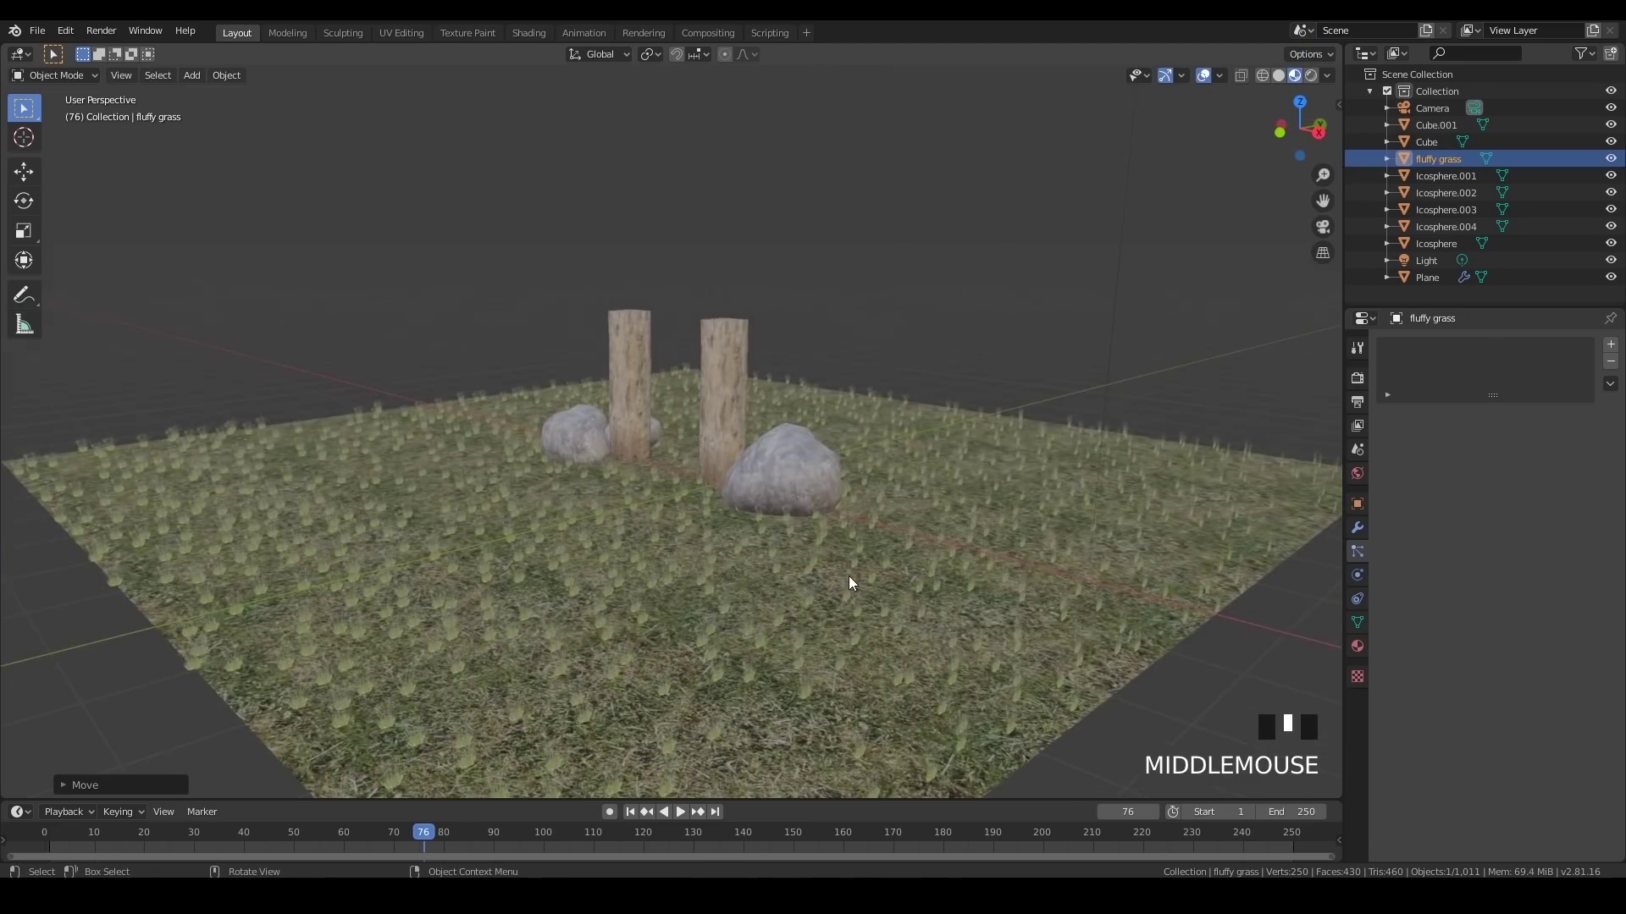
{"action": "left_click", "coordinate": [848, 576]}
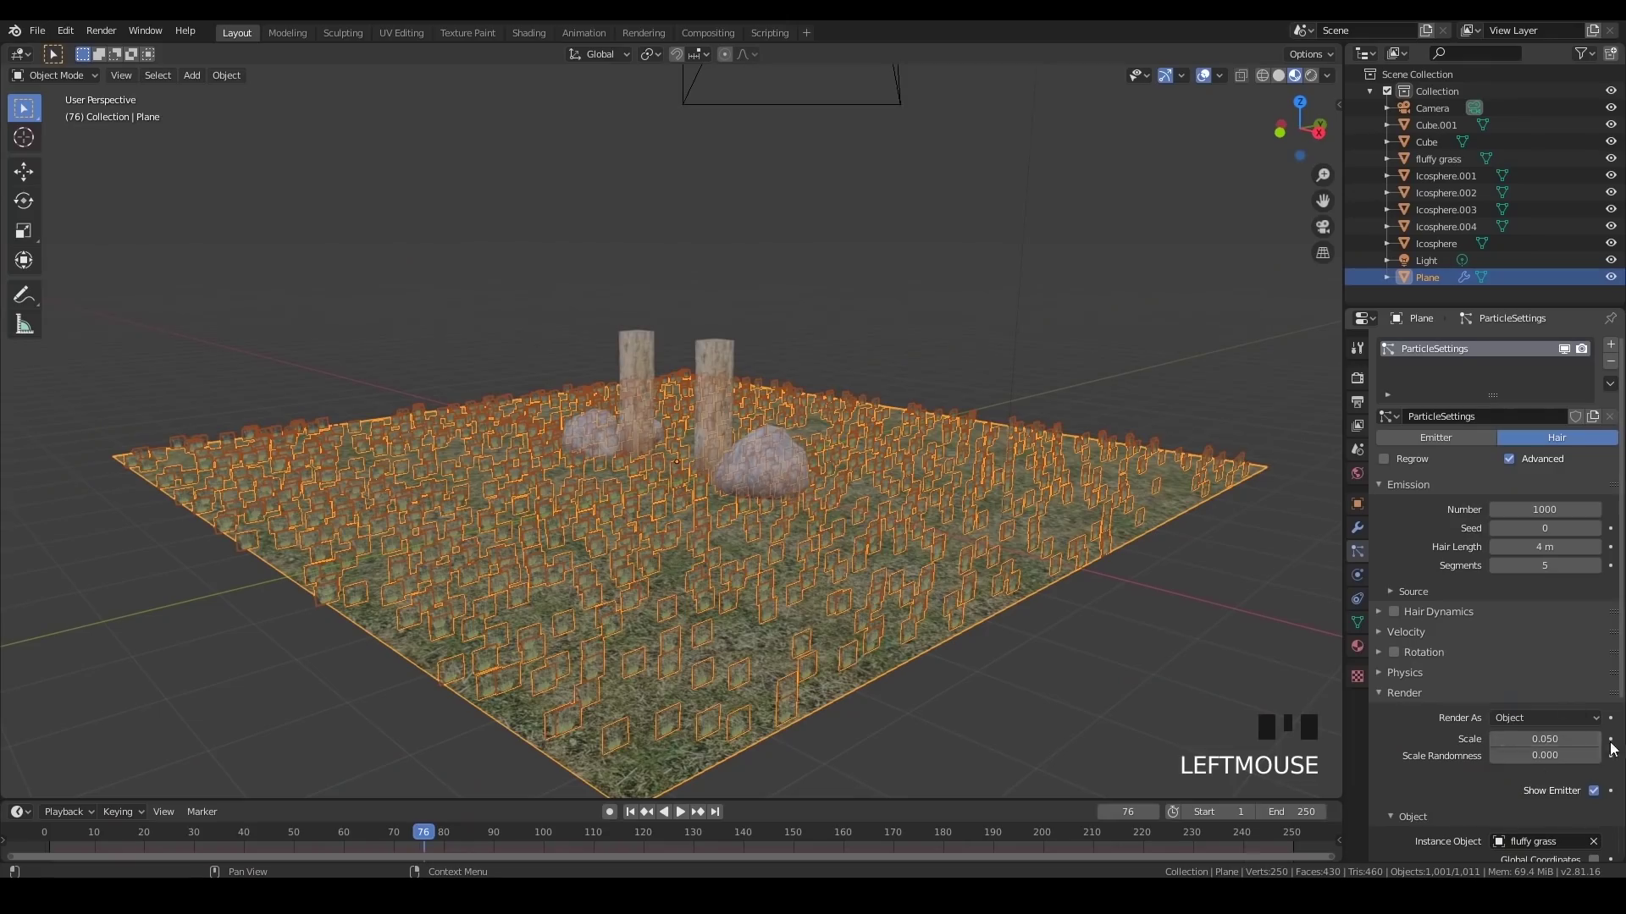
{"action": "left_click_drag", "start_coordinate": [1507, 756], "coordinate": [1563, 738]}
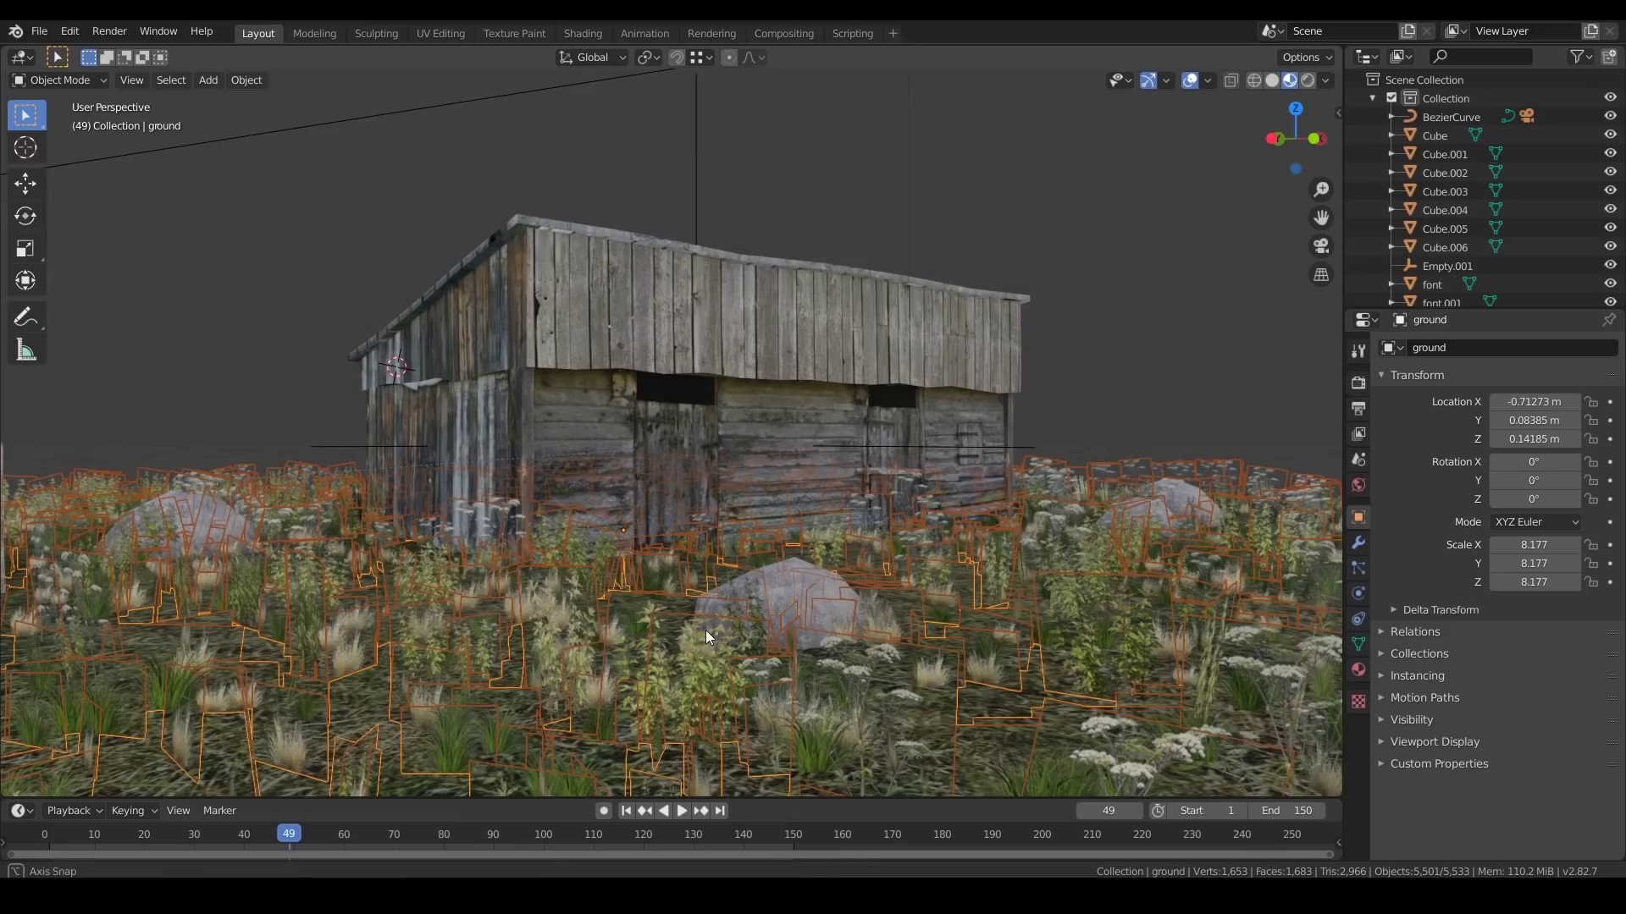
Open the ground's Particles tab and select the small green grass system (2000 hairs, interpolated children).
{"action": "scroll", "coordinate": [707, 626], "scroll_direction": "up", "scroll_amount": 5}
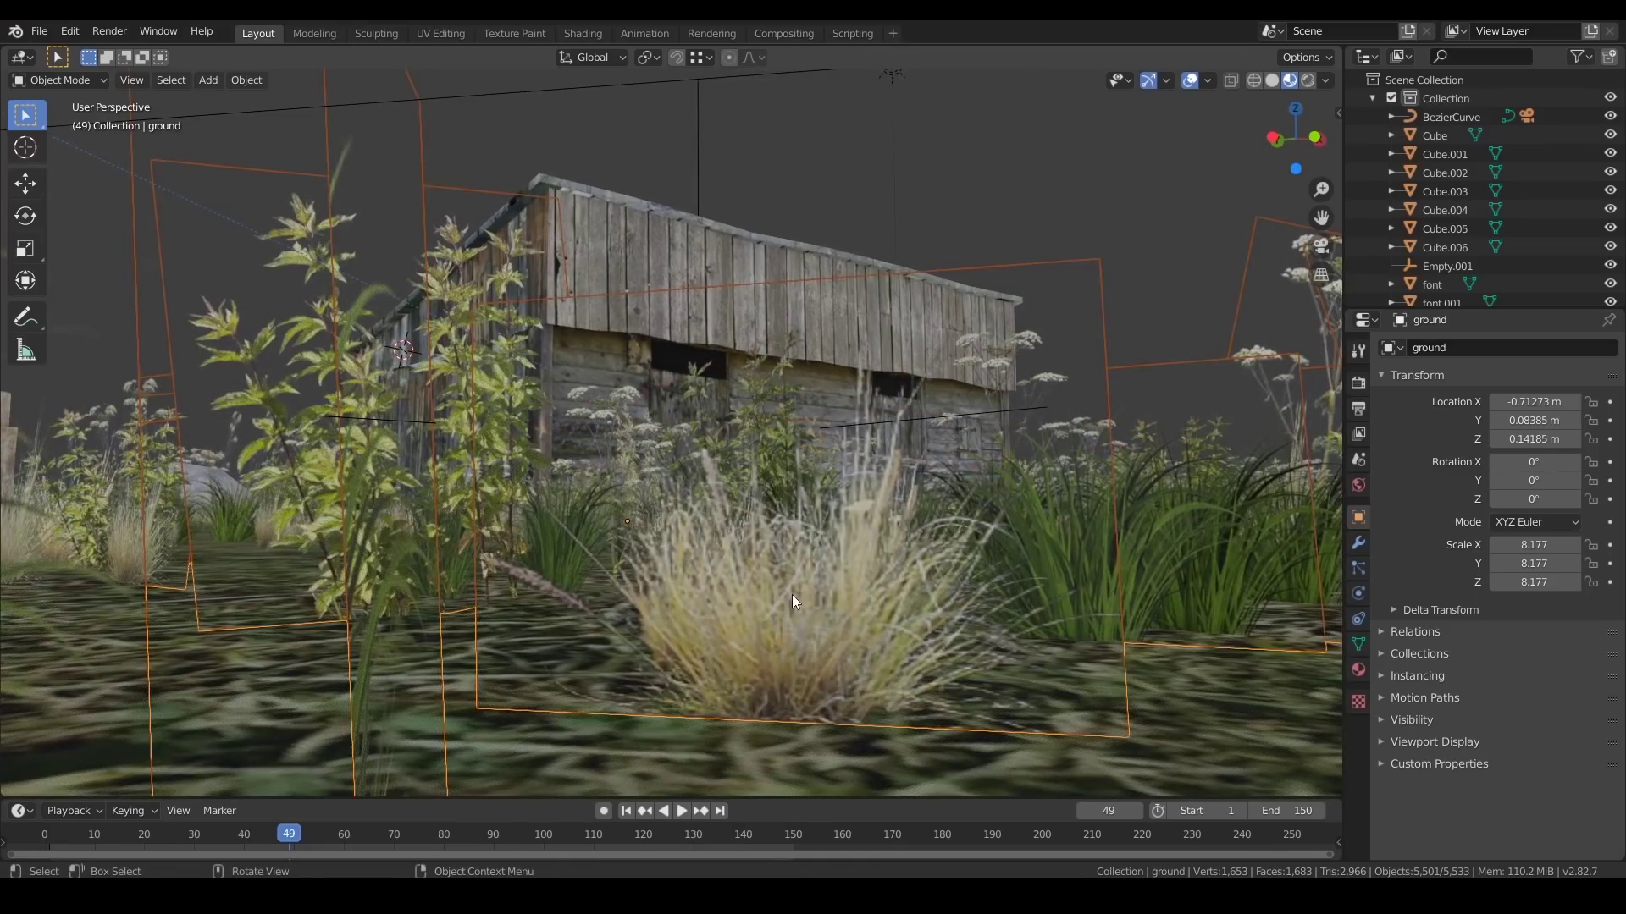
{"action": "scroll", "coordinate": [343, 572], "scroll_direction": "down", "scroll_amount": 5}
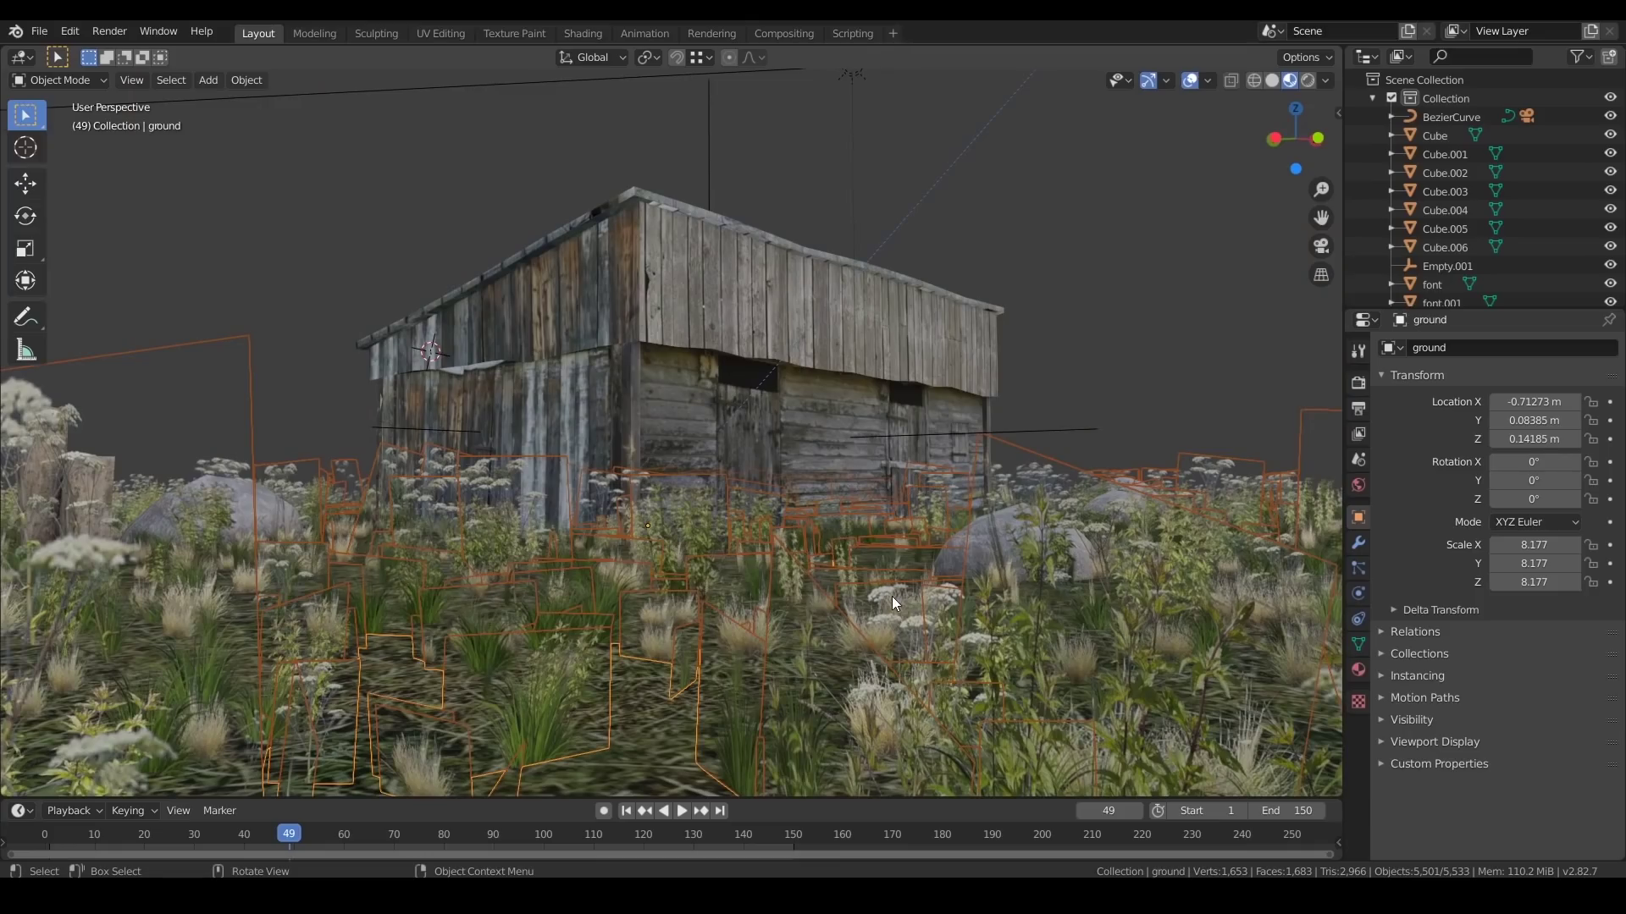
{"action": "left_click", "coordinate": [1358, 383]}
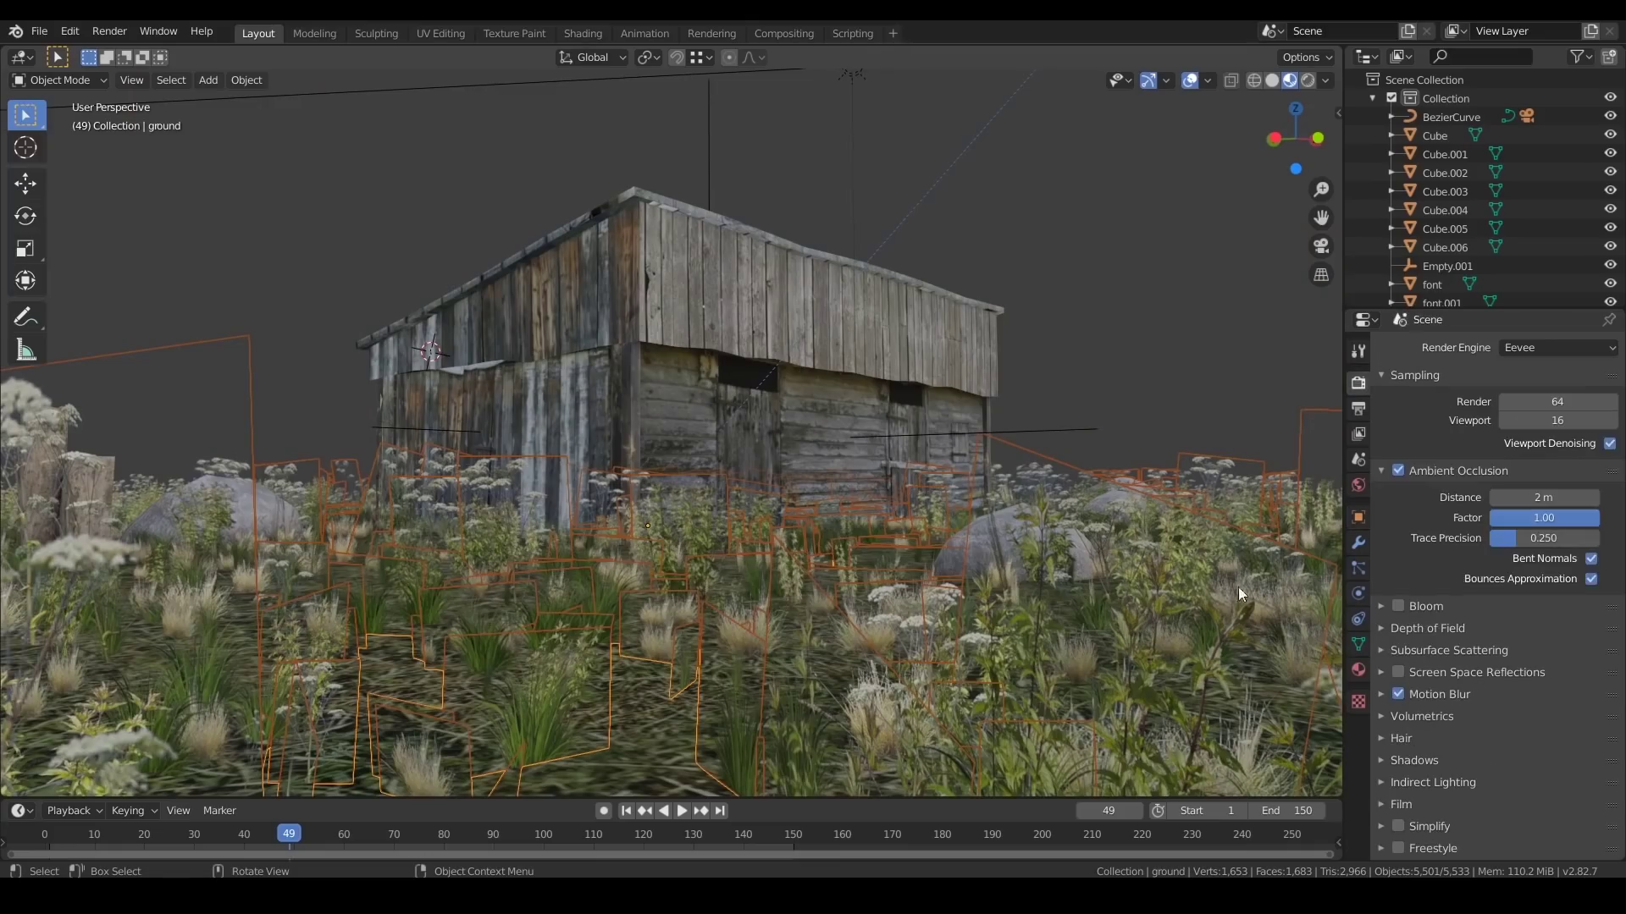
{"action": "left_click", "coordinate": [1355, 572]}
{"action": "left_click", "coordinate": [1431, 370]}
{"action": "left_click", "coordinate": [1430, 388]}
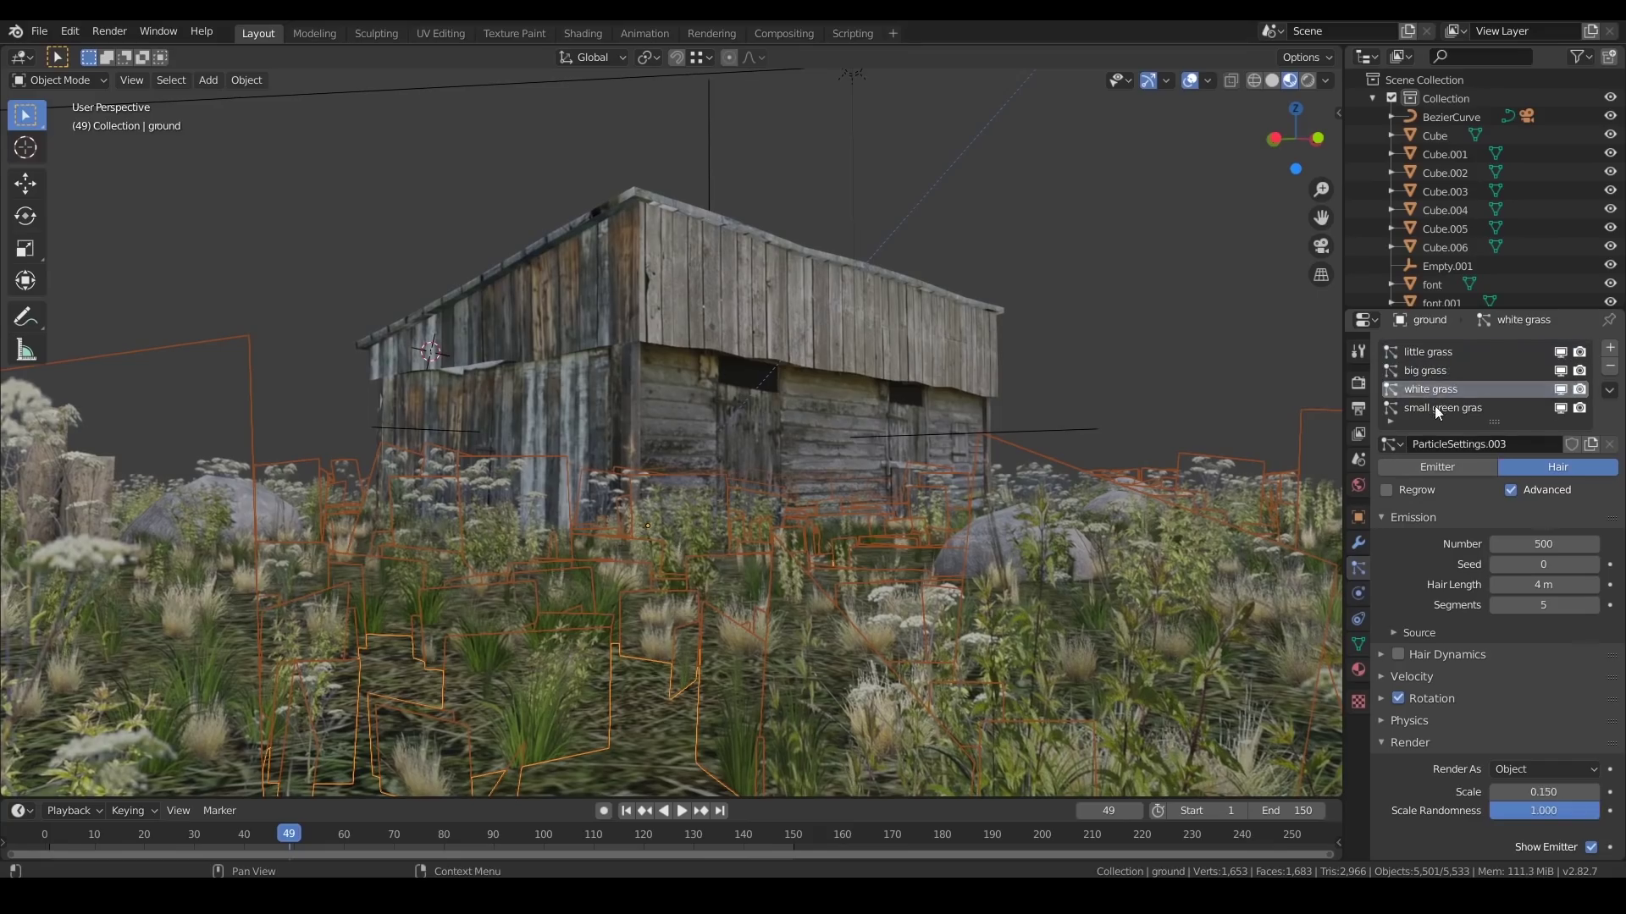
{"action": "left_click", "coordinate": [1432, 409]}
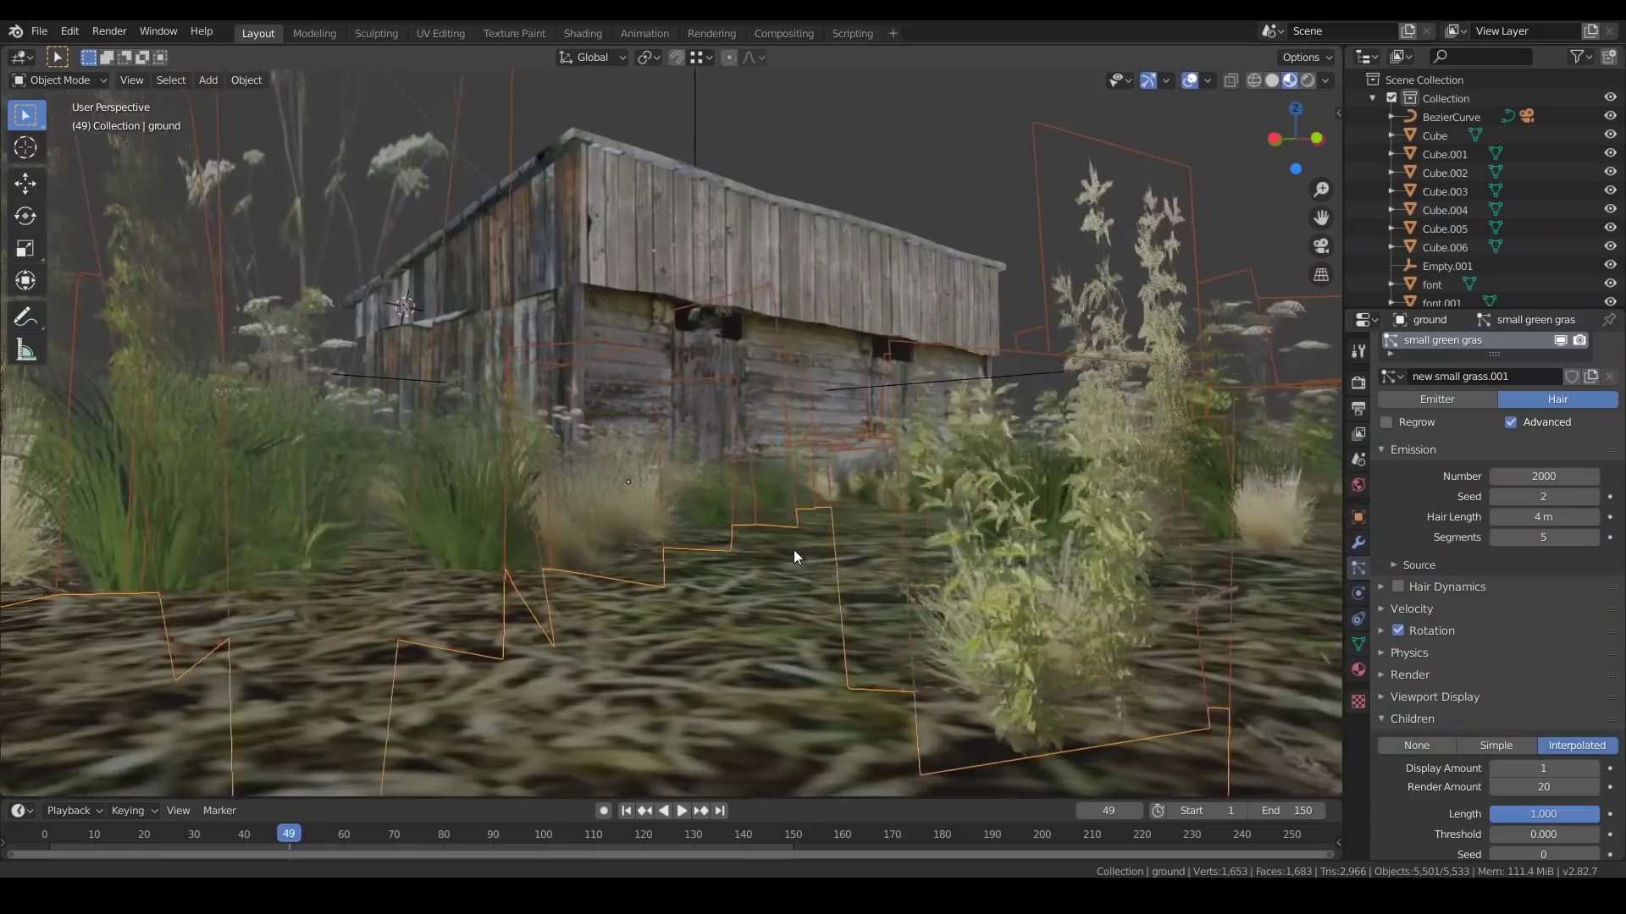
{"action": "middle_click_drag", "start_coordinate": [794, 550], "coordinate": [809, 555]}
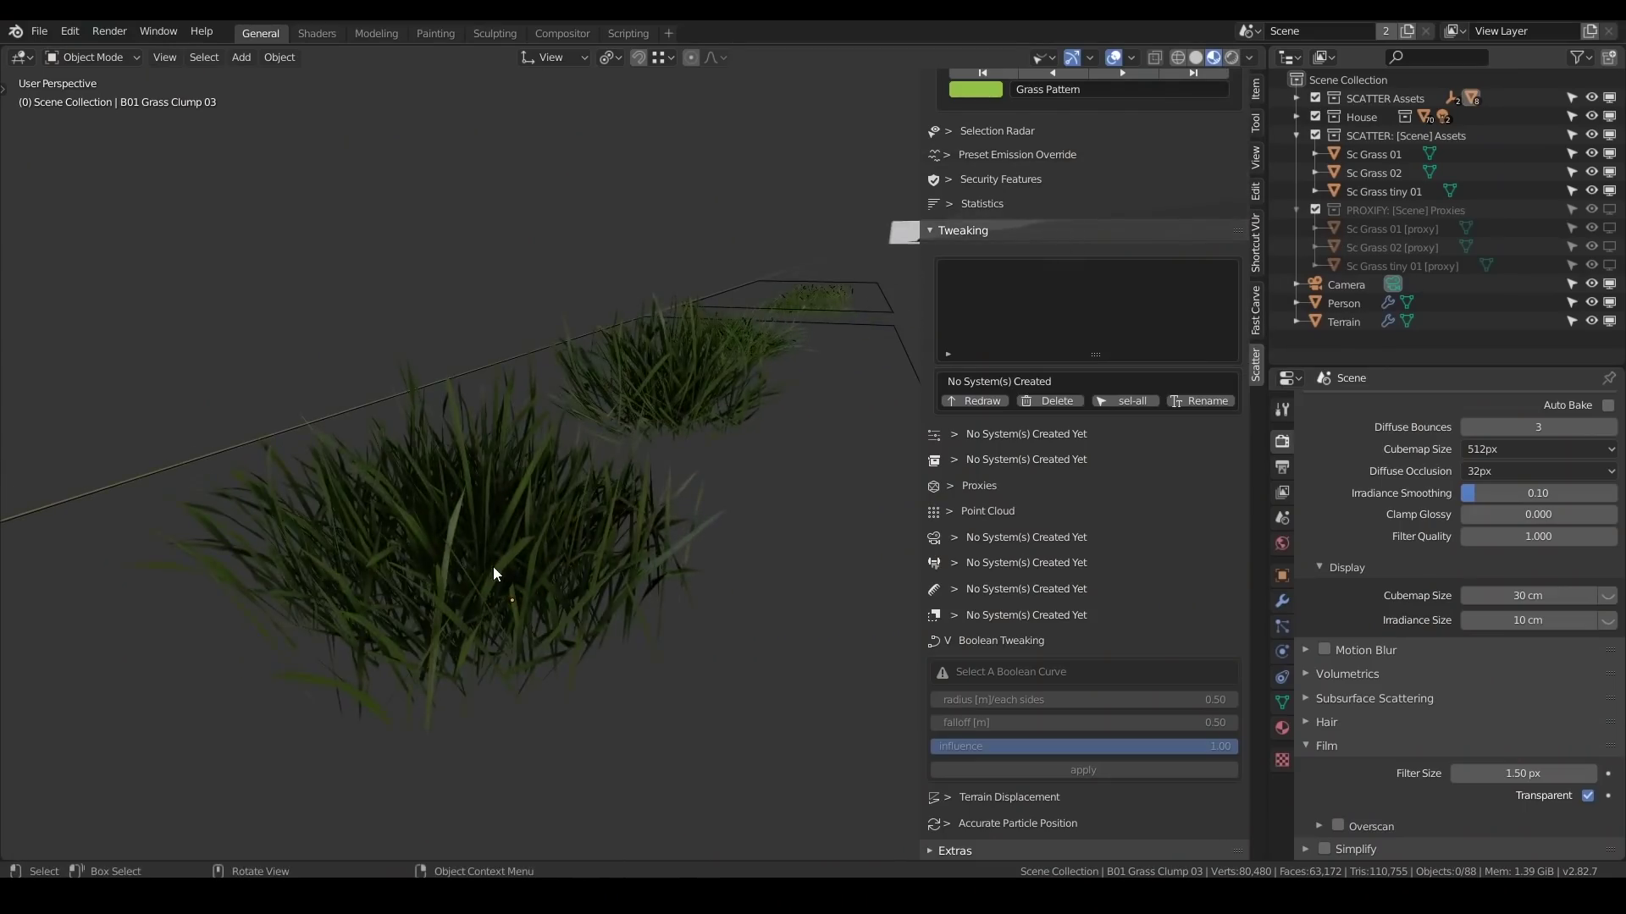
Inspect the grass clump assets, including Grass Clump 01 and the B01 Grass 01 patch.
{"action": "left_click", "coordinate": [558, 562]}
{"action": "middle_click_drag", "start_coordinate": [559, 562], "coordinate": [485, 592]}
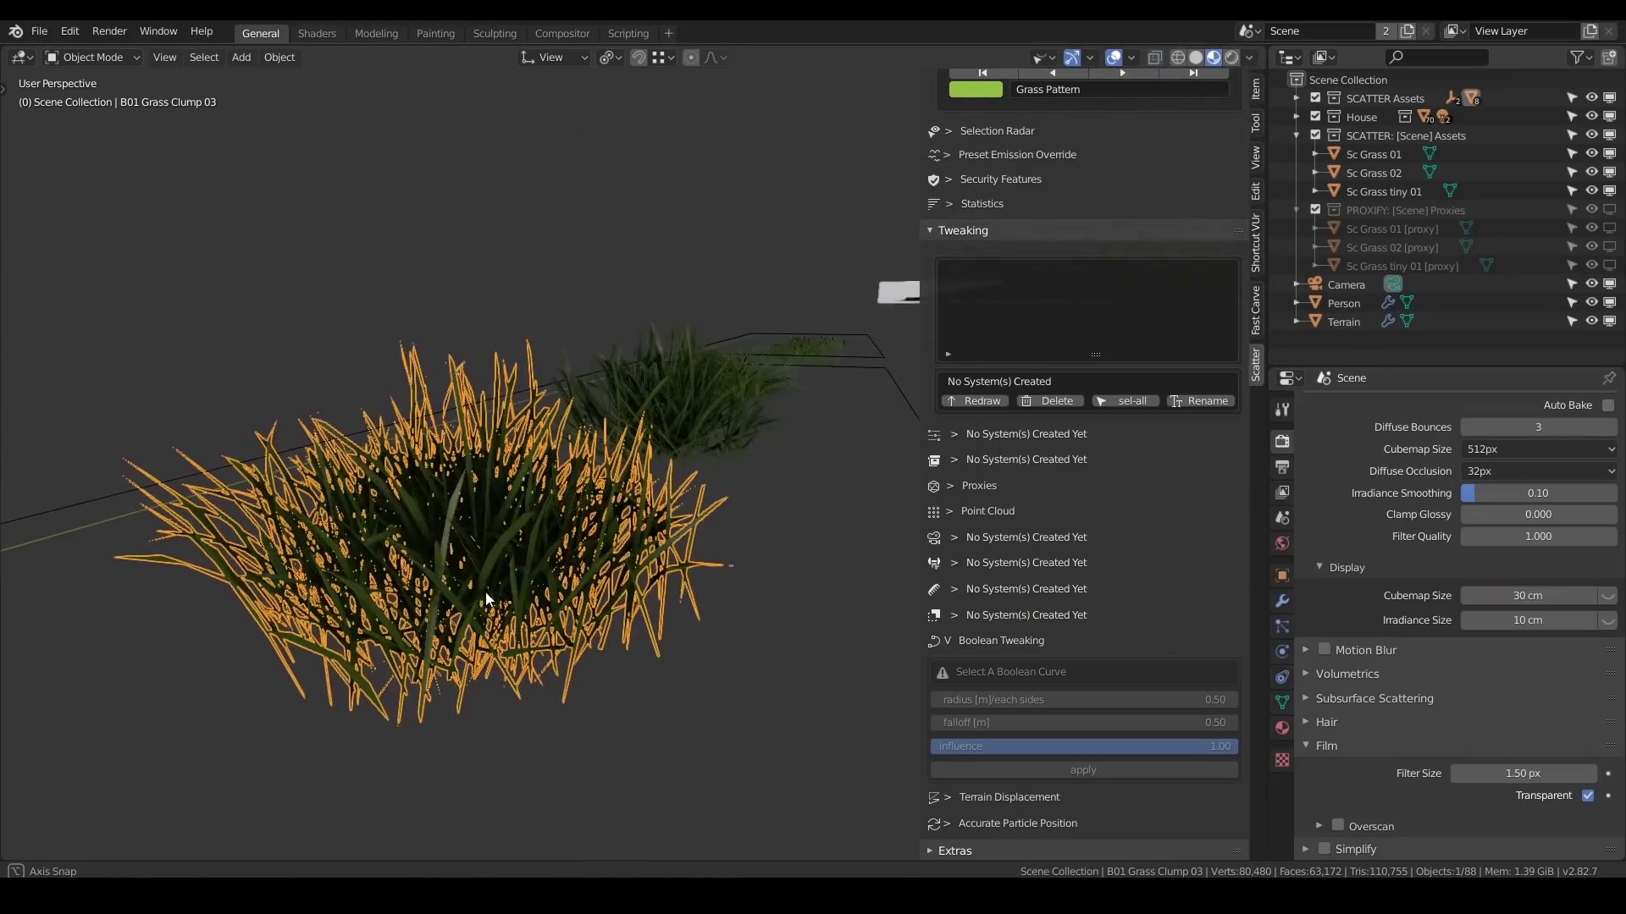
{"action": "middle_click_drag", "start_coordinate": [612, 677], "coordinate": [627, 714]}
{"action": "left_click", "coordinate": [627, 714]}
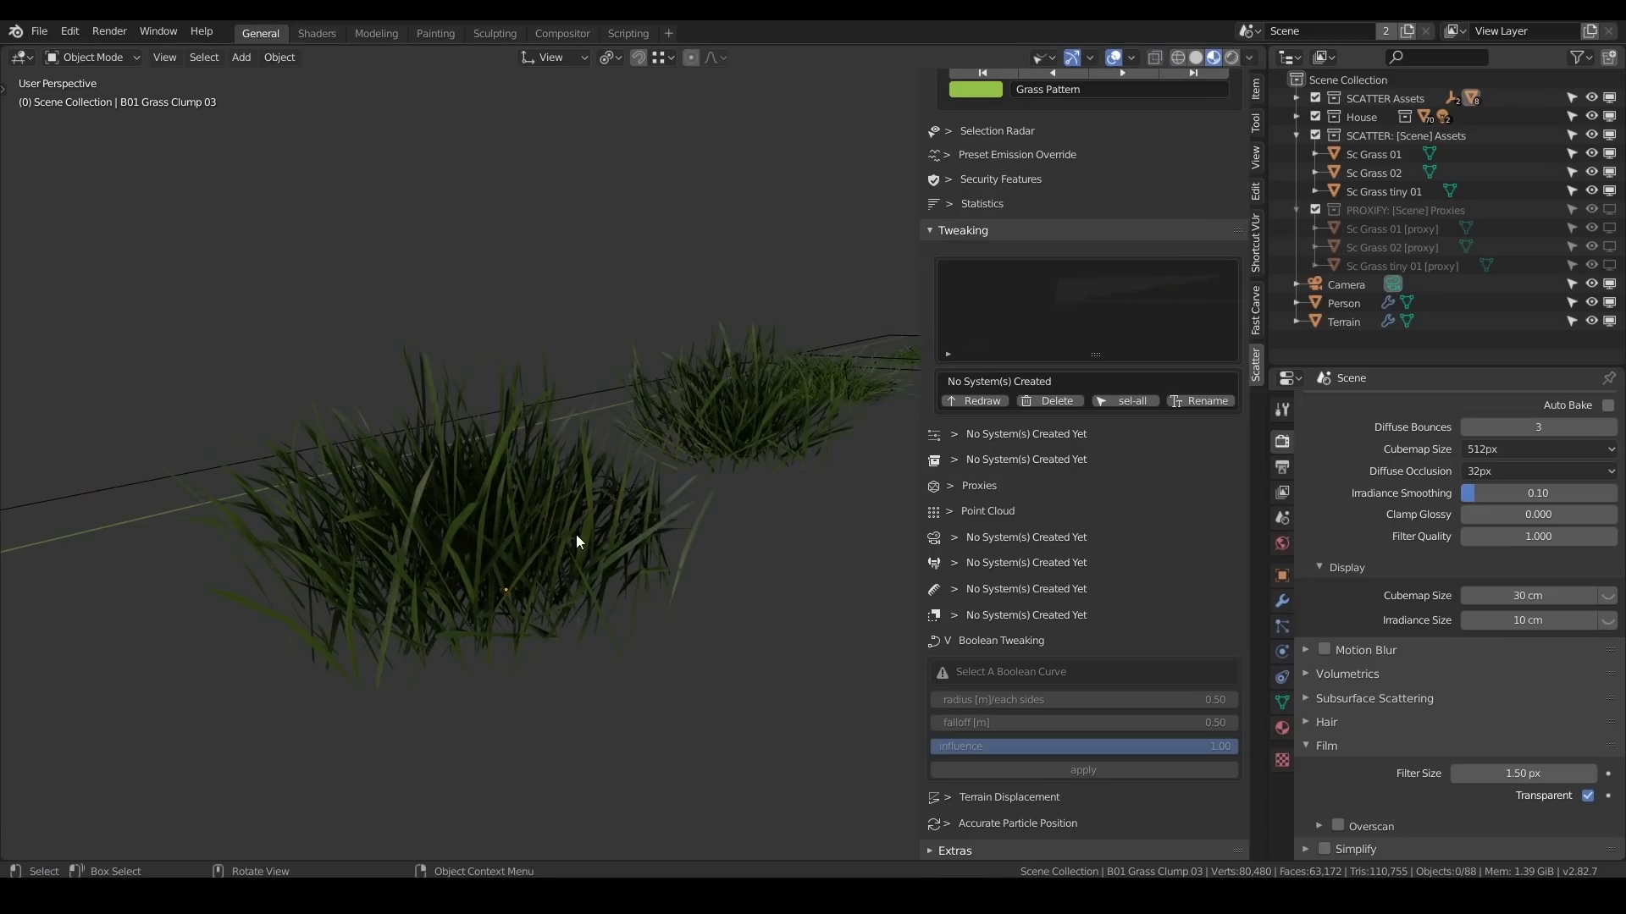
{"action": "middle_click_drag", "start_coordinate": [725, 531], "coordinate": [607, 595]}
{"action": "left_click", "coordinate": [704, 593]}
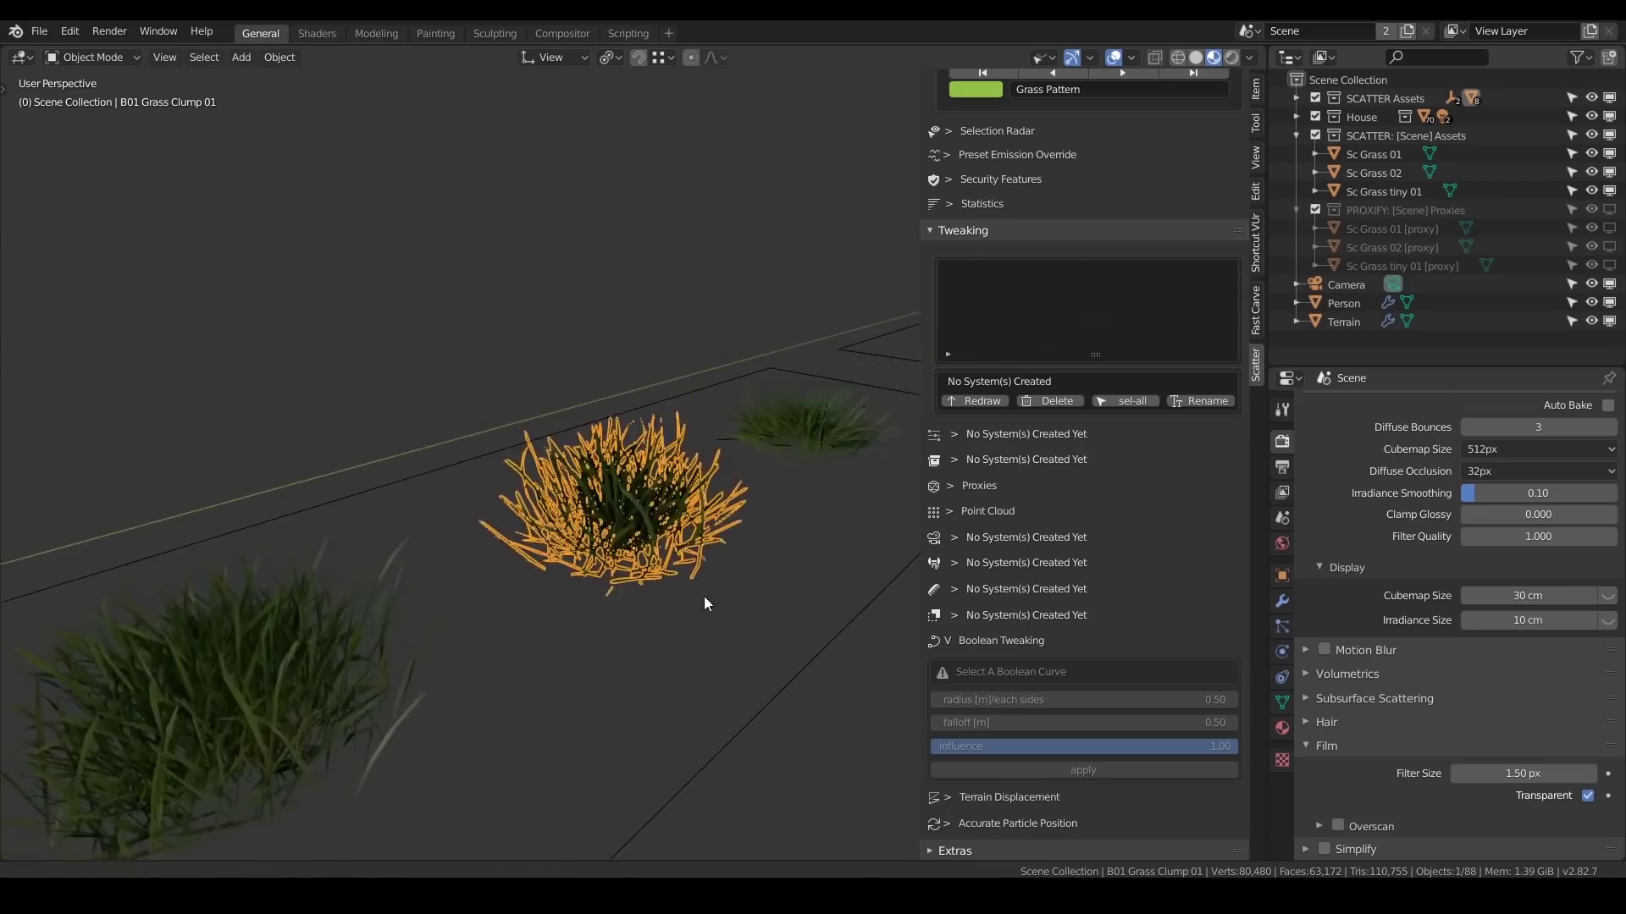
{"action": "scroll", "coordinate": [703, 596], "scroll_direction": "up", "scroll_amount": 5}
{"action": "left_click", "coordinate": [747, 752]}
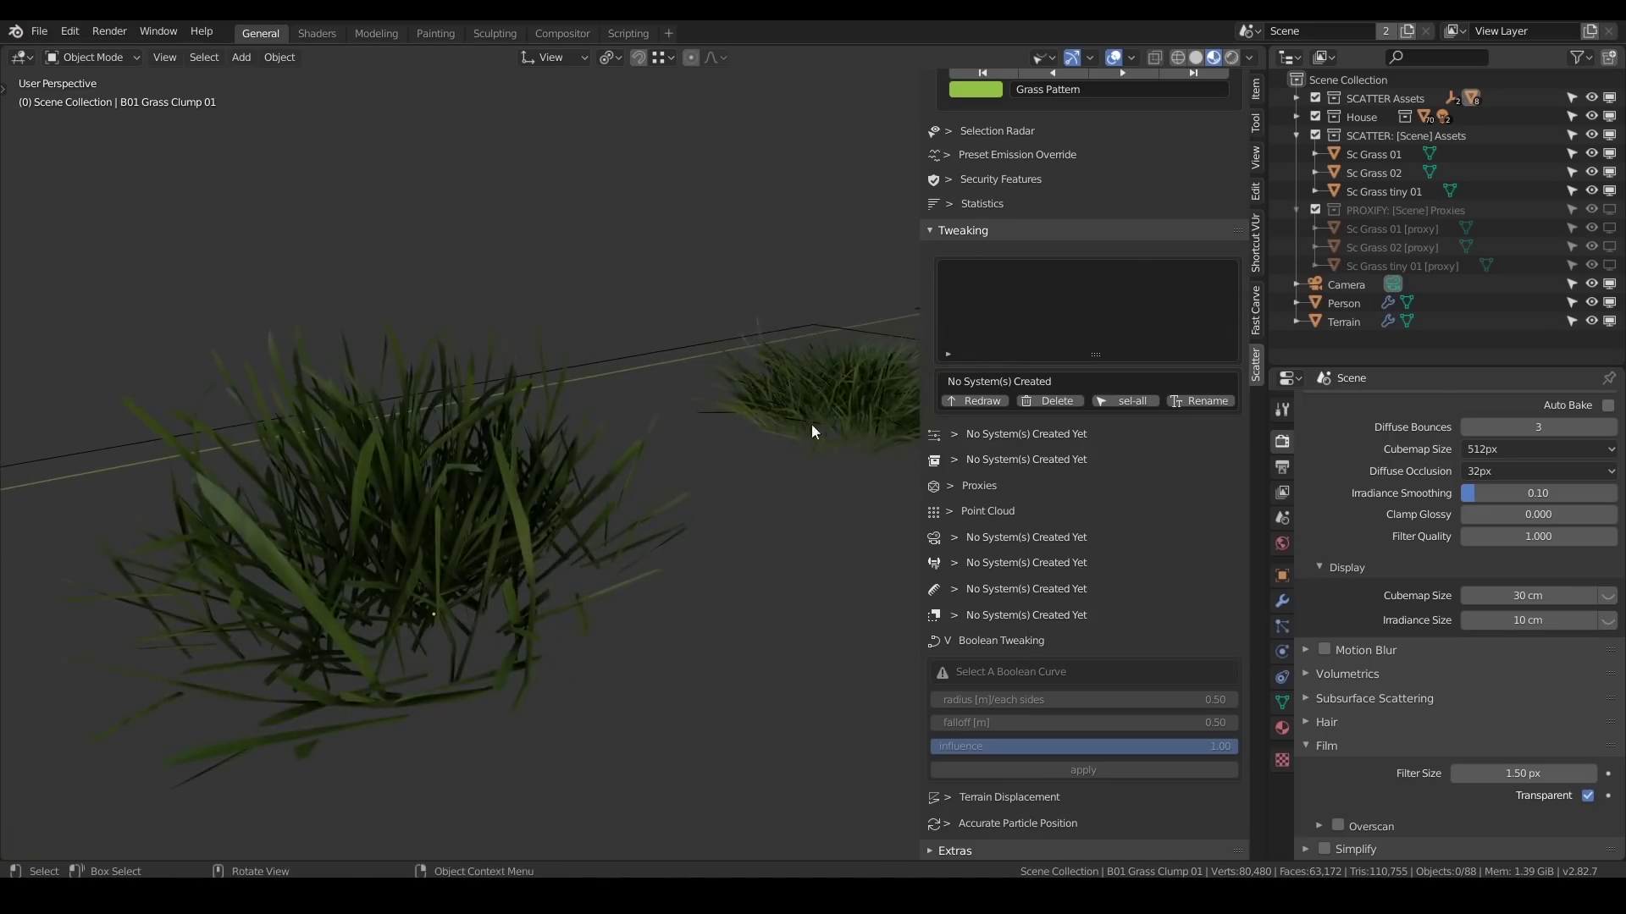
{"action": "left_click", "coordinate": [748, 475]}
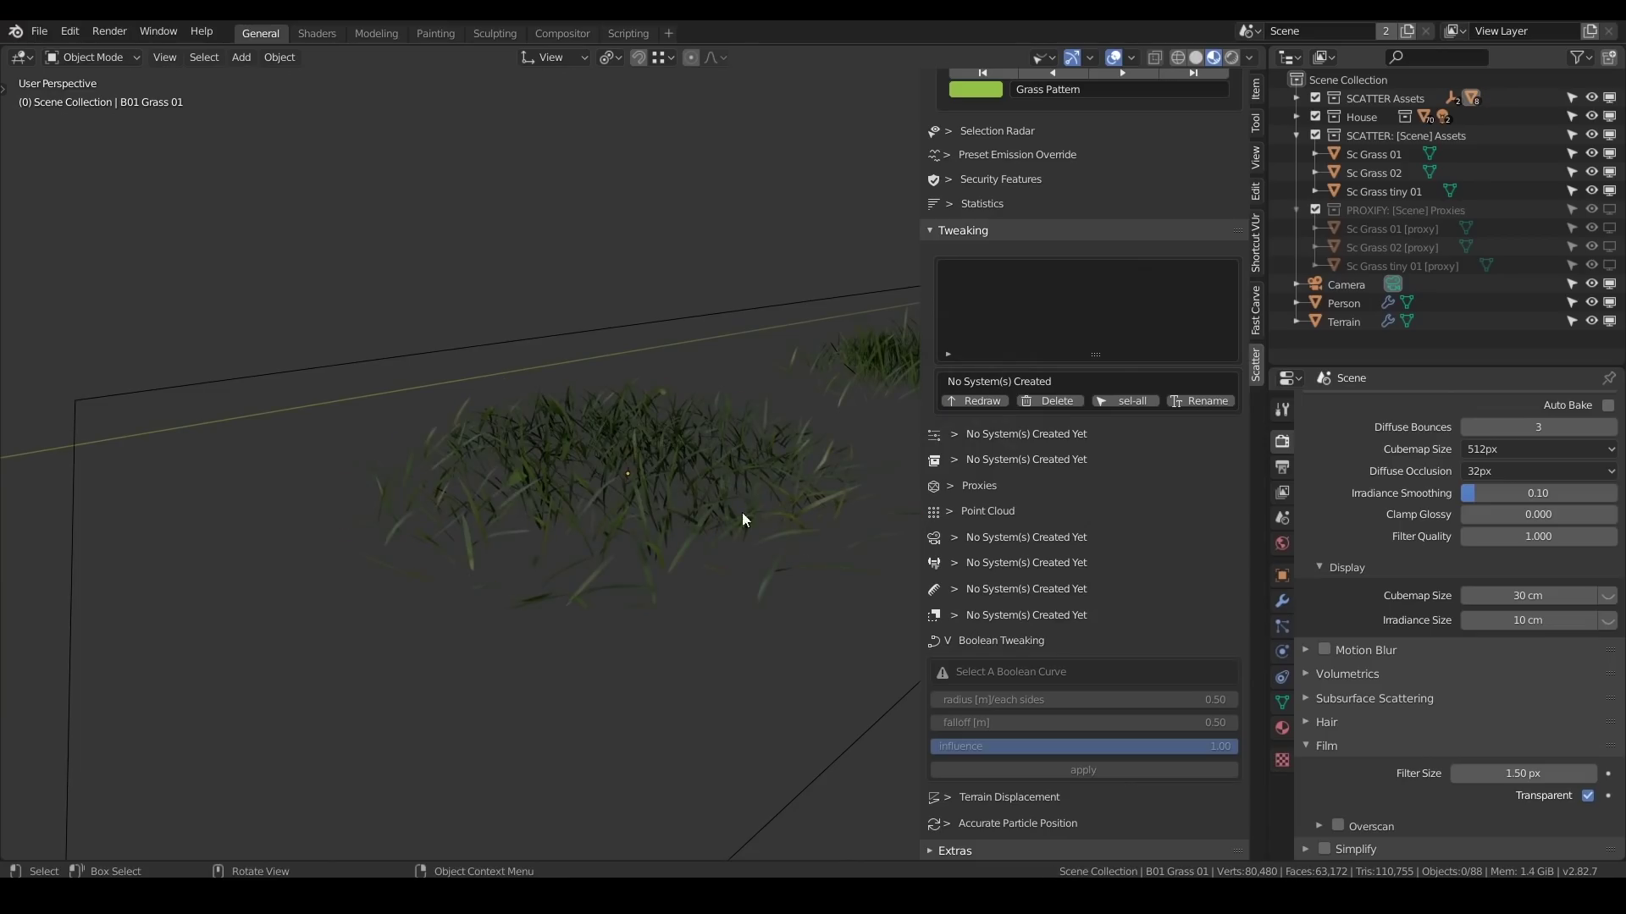
{"action": "left_click", "coordinate": [759, 480]}
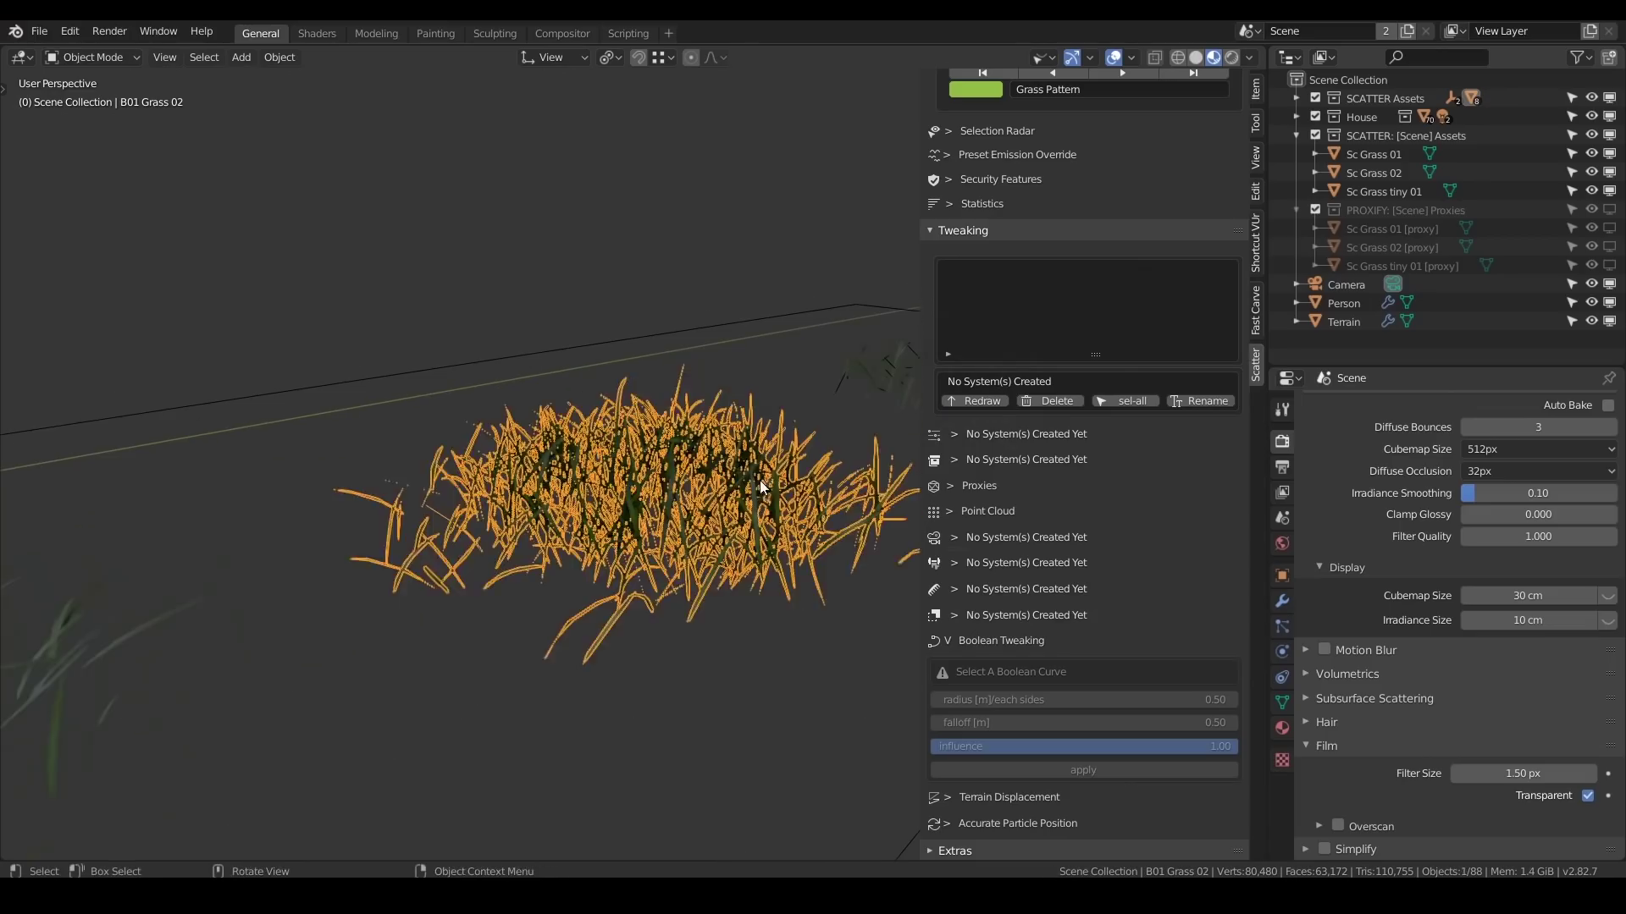
{"action": "left_click", "coordinate": [709, 674]}
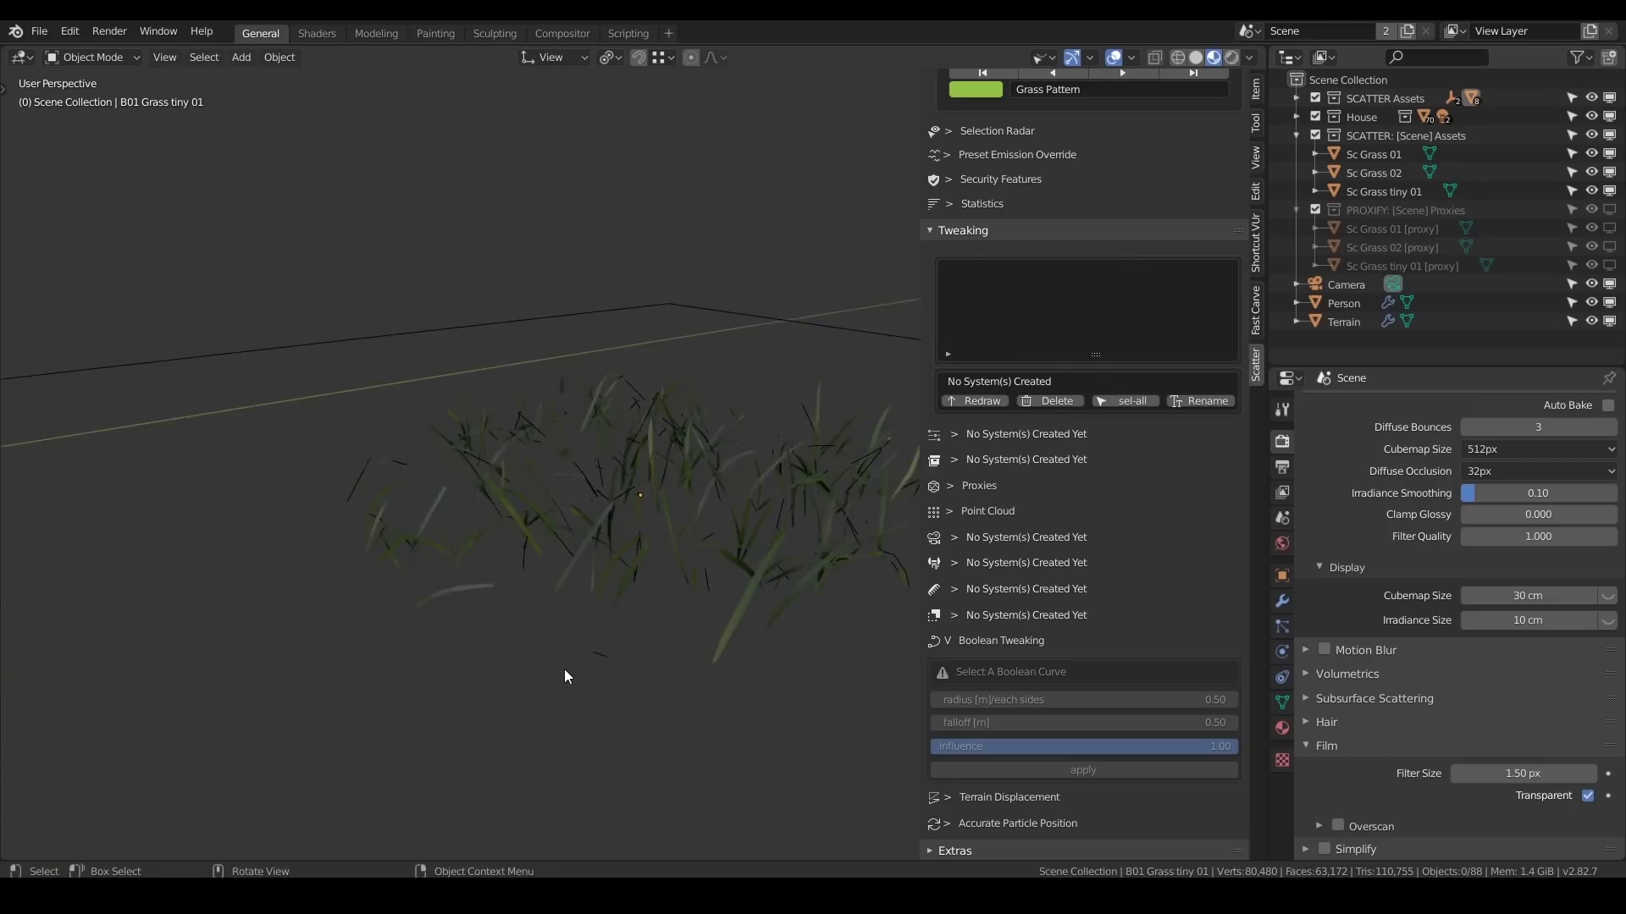
{"action": "scroll", "coordinate": [565, 675], "scroll_direction": "down", "scroll_amount": 2}
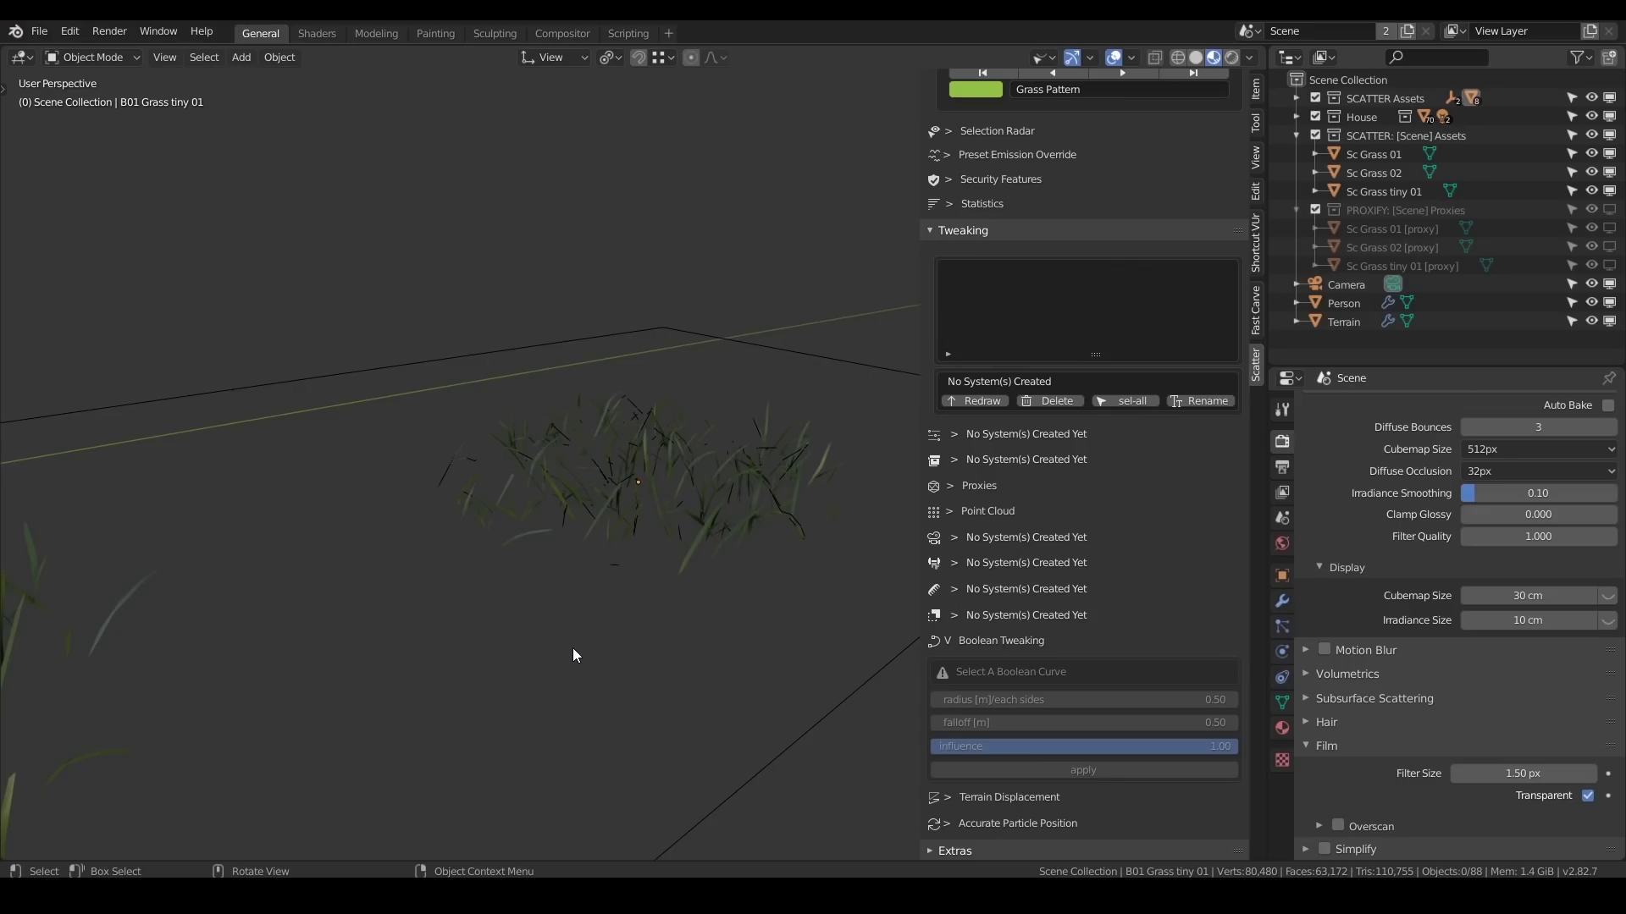
Swing the view over to the house and select the Terrain as scatter target.
{"action": "scroll", "coordinate": [572, 647], "scroll_direction": "down", "scroll_amount": 6}
{"action": "middle_click_drag", "start_coordinate": [562, 648], "coordinate": [269, 613]}
{"action": "middle_click_drag", "start_coordinate": [657, 369], "coordinate": [682, 562]}
{"action": "left_click", "coordinate": [546, 558]}
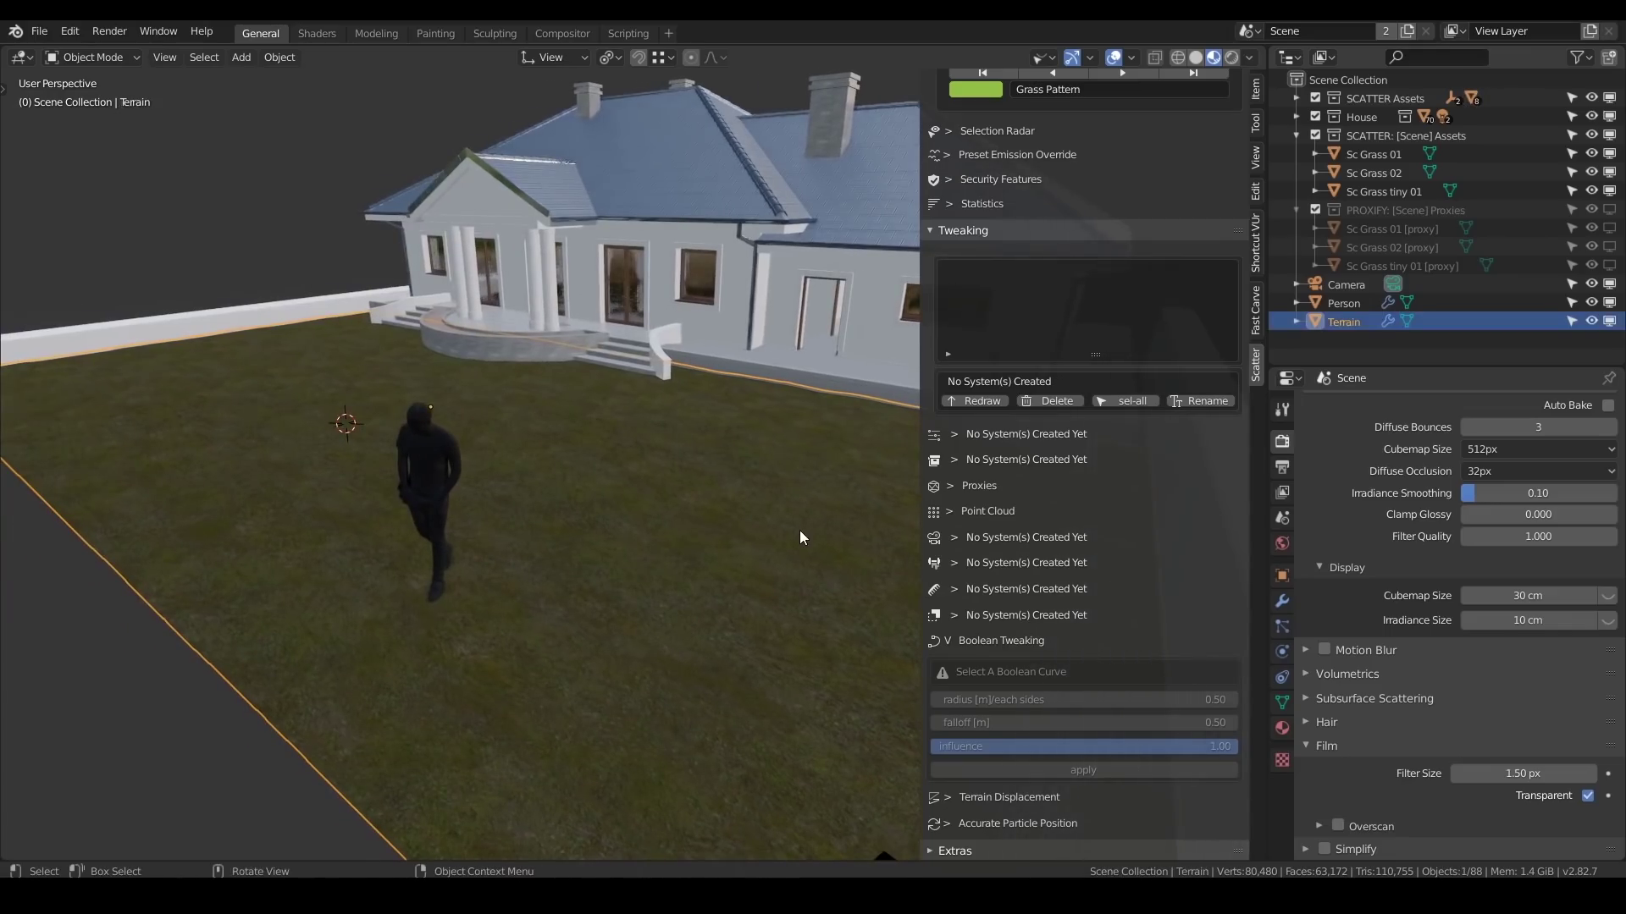
Scatter the Aio 07 biome from Biomes Manager and display Grass Pattern and Grass Clump.
{"action": "scroll", "coordinate": [1050, 204], "scroll_direction": "up", "scroll_amount": 8}
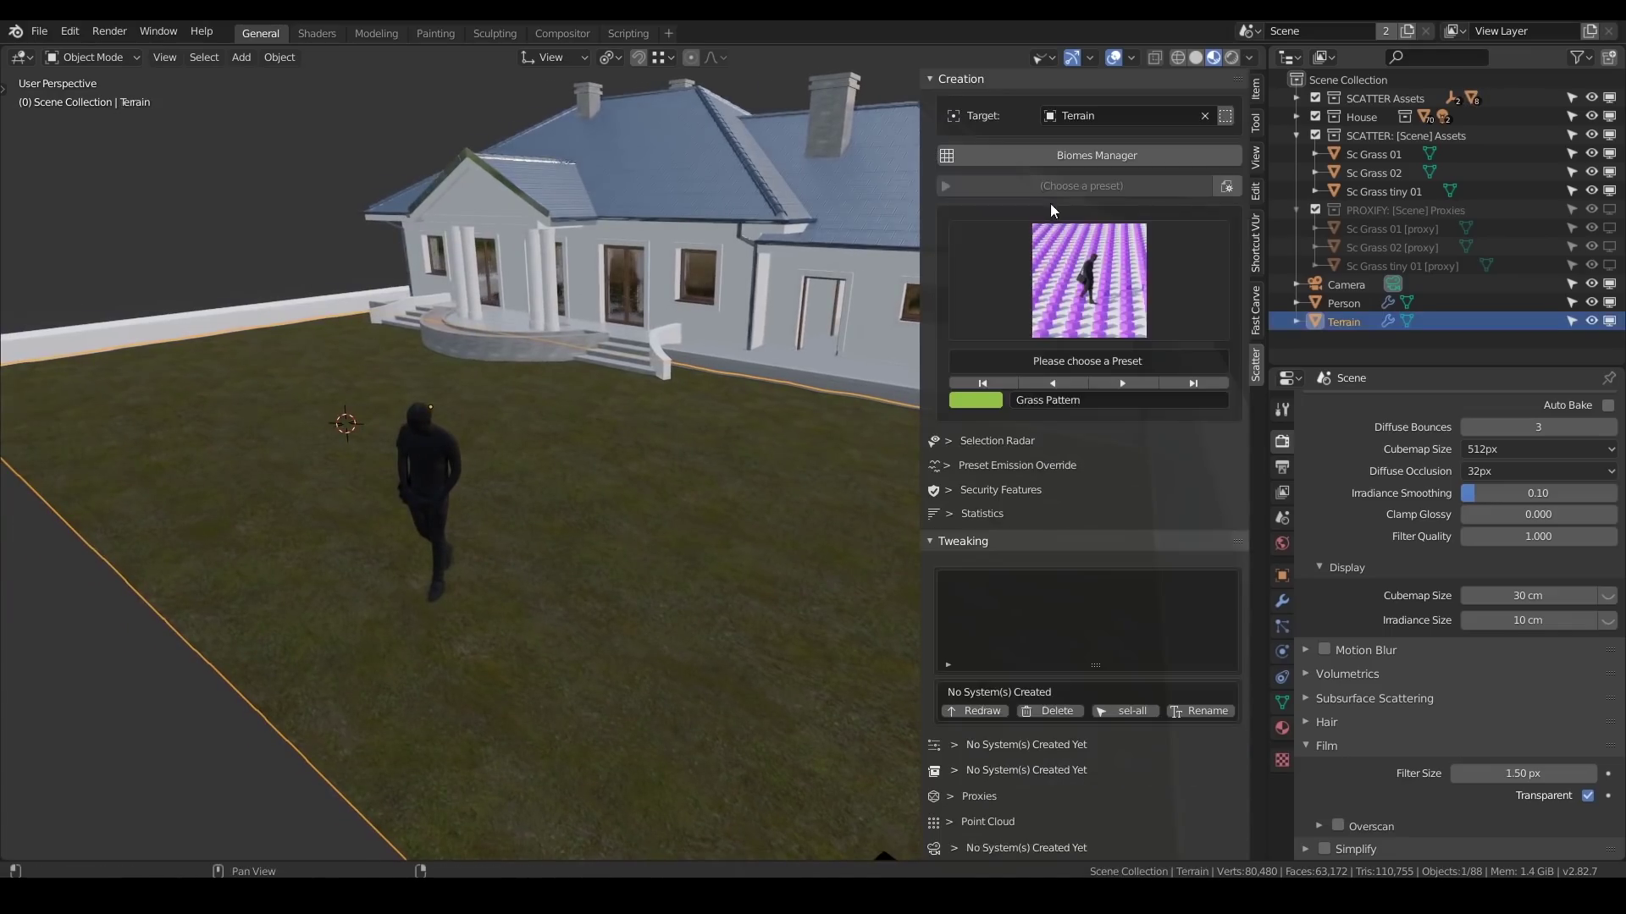
{"action": "left_click", "coordinate": [1040, 158]}
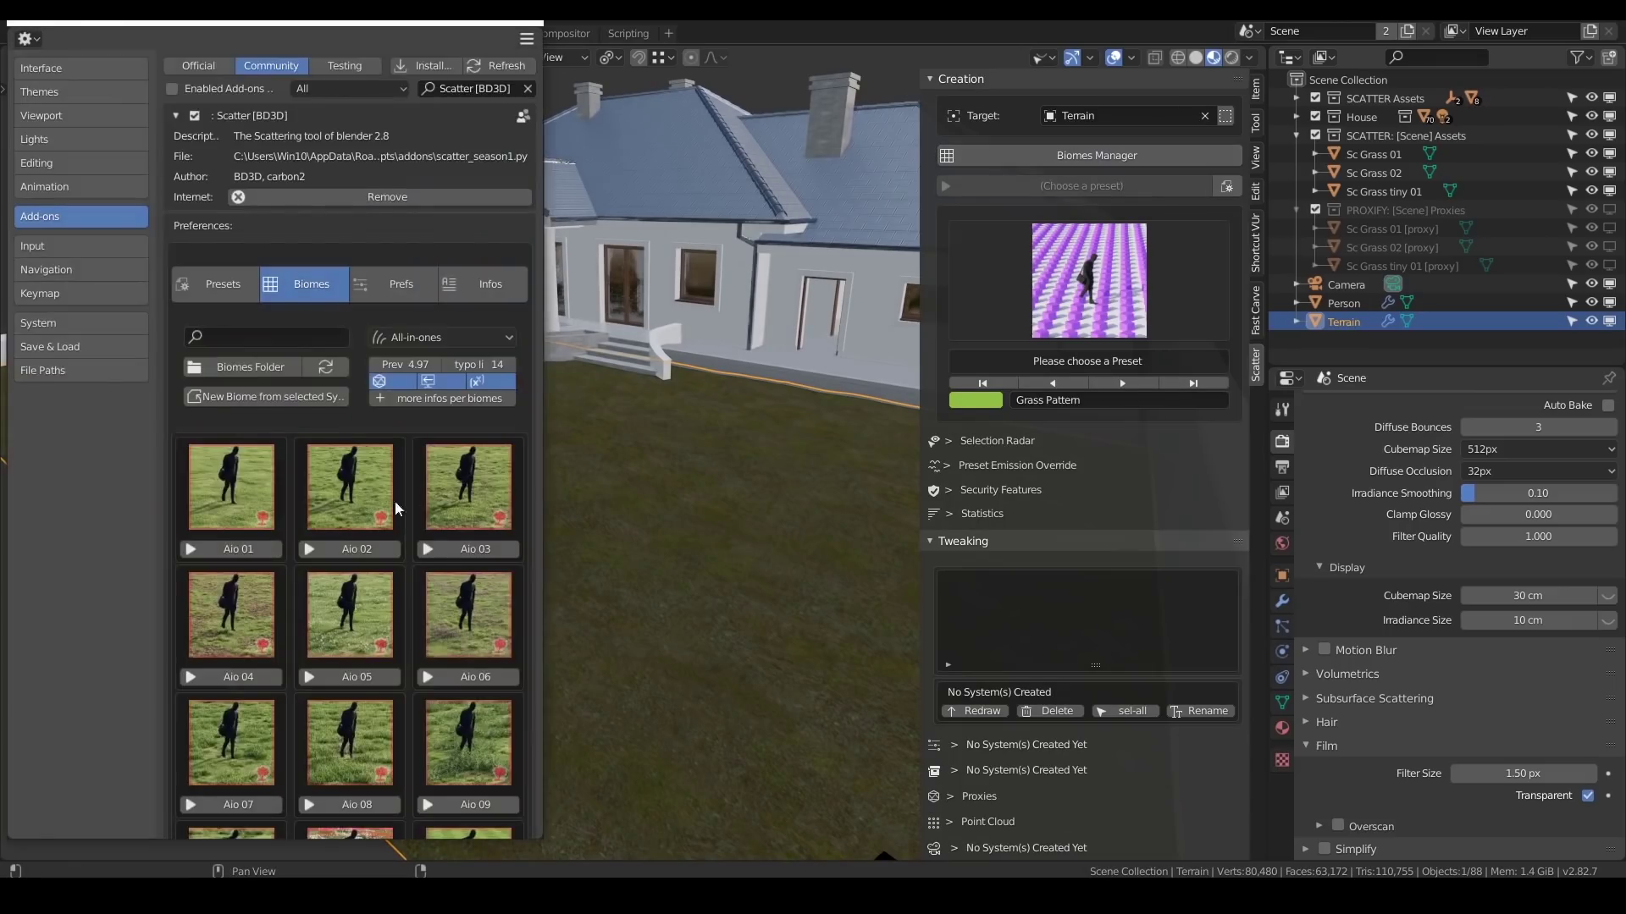
{"action": "scroll", "coordinate": [383, 518], "scroll_direction": "down", "scroll_amount": 2}
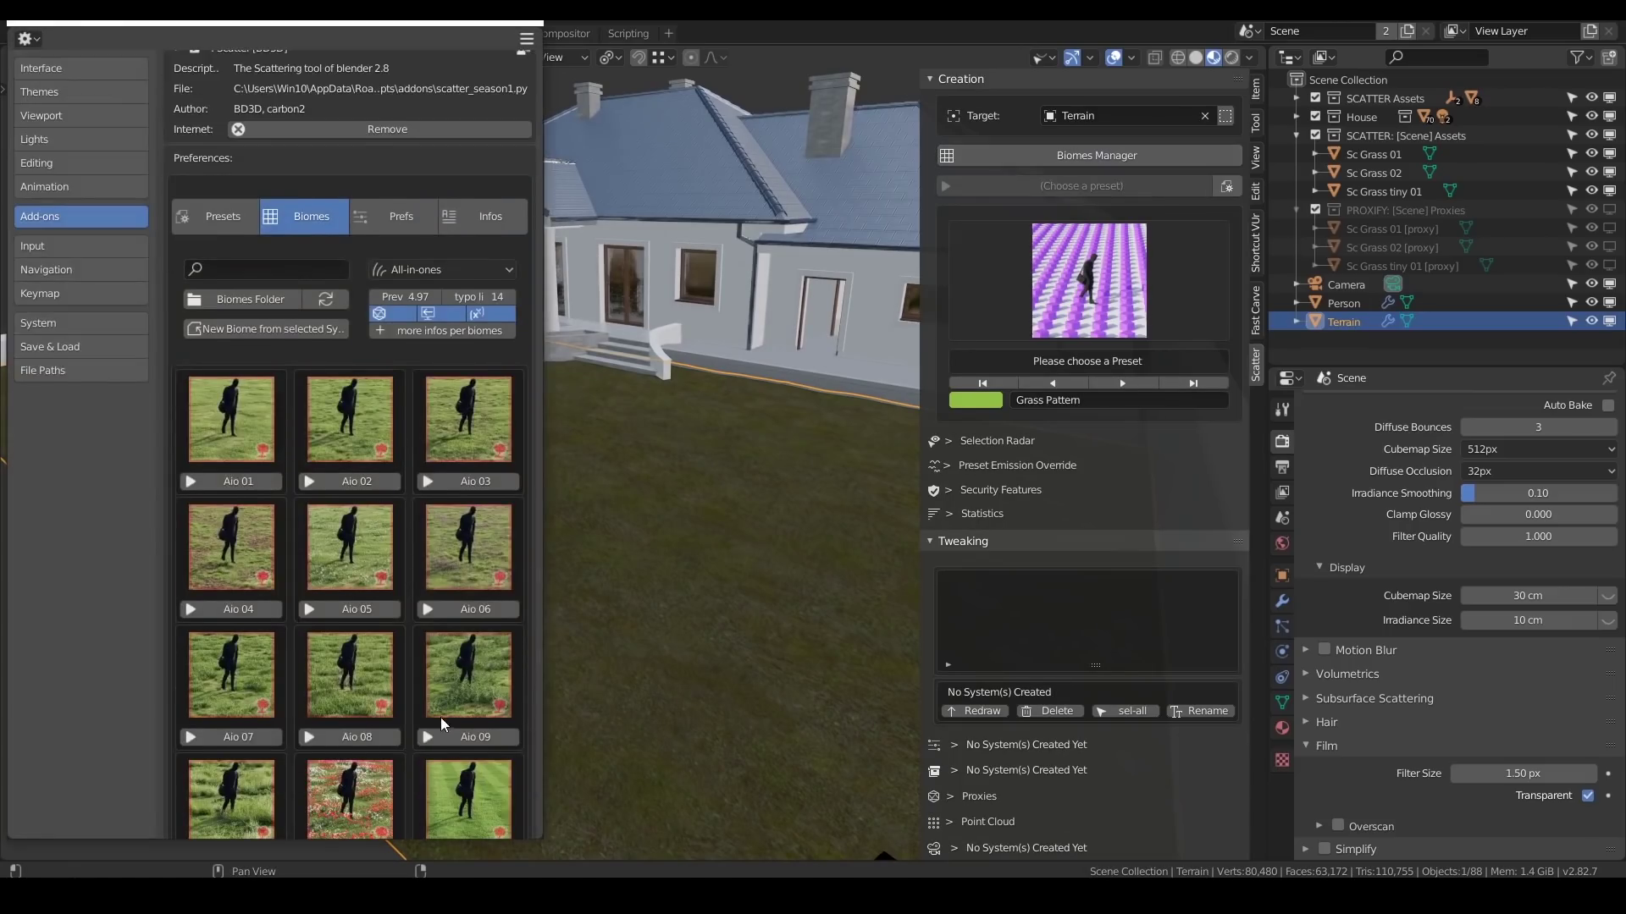
{"action": "scroll", "coordinate": [440, 718], "scroll_direction": "down", "scroll_amount": 3}
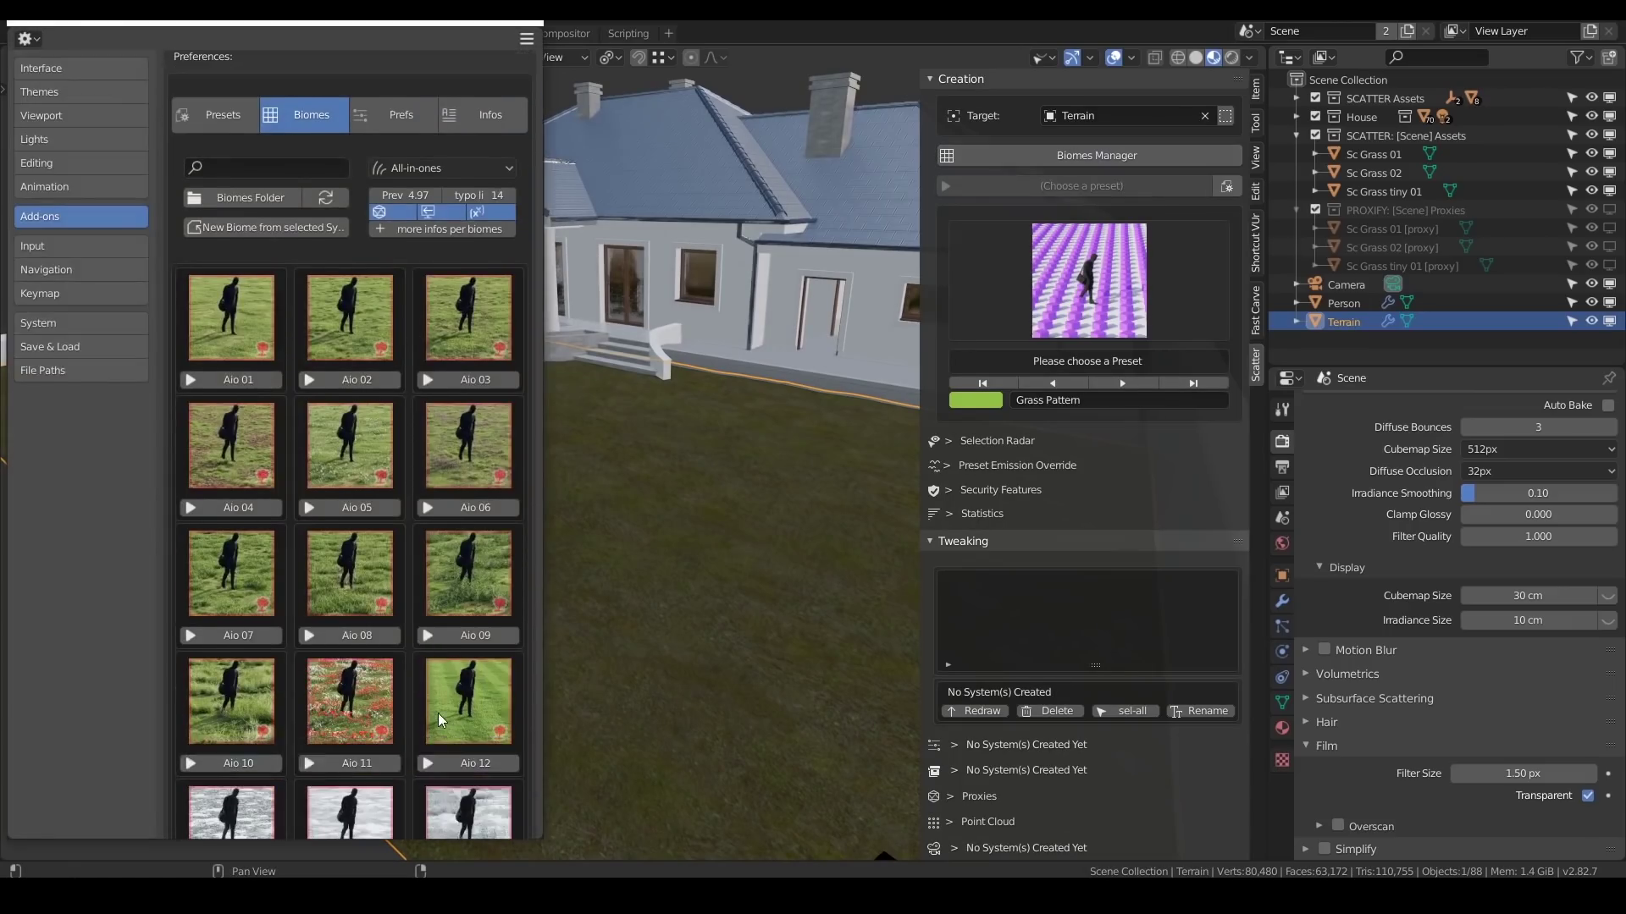
{"action": "left_click", "coordinate": [191, 636]}
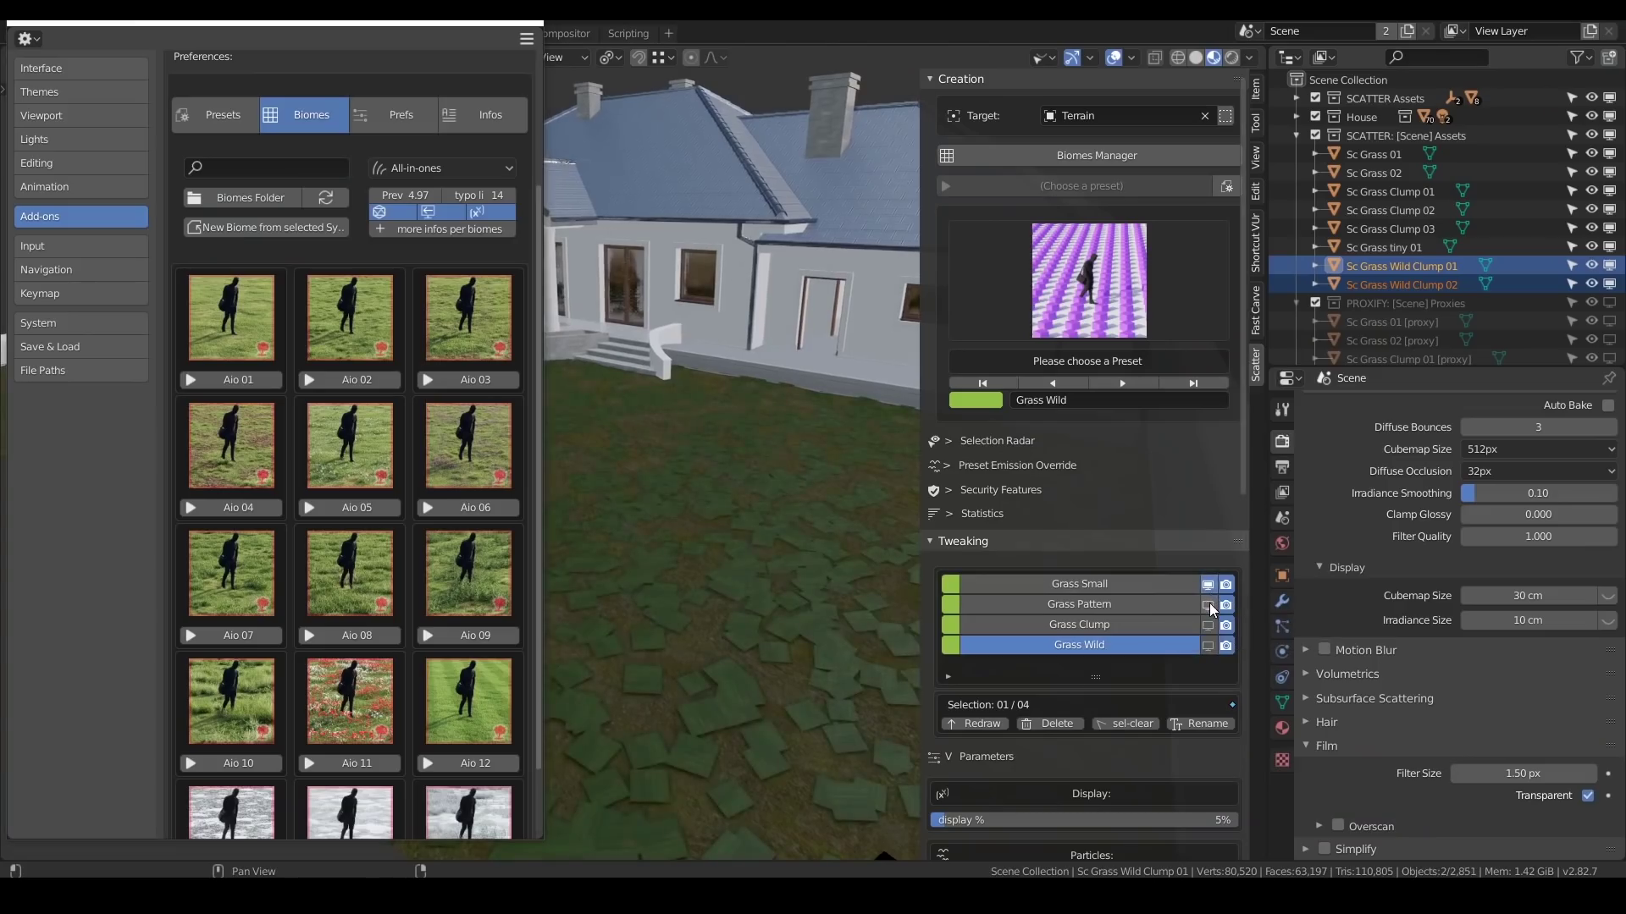
{"action": "left_click", "coordinate": [1208, 604]}
{"action": "left_click", "coordinate": [1207, 625]}
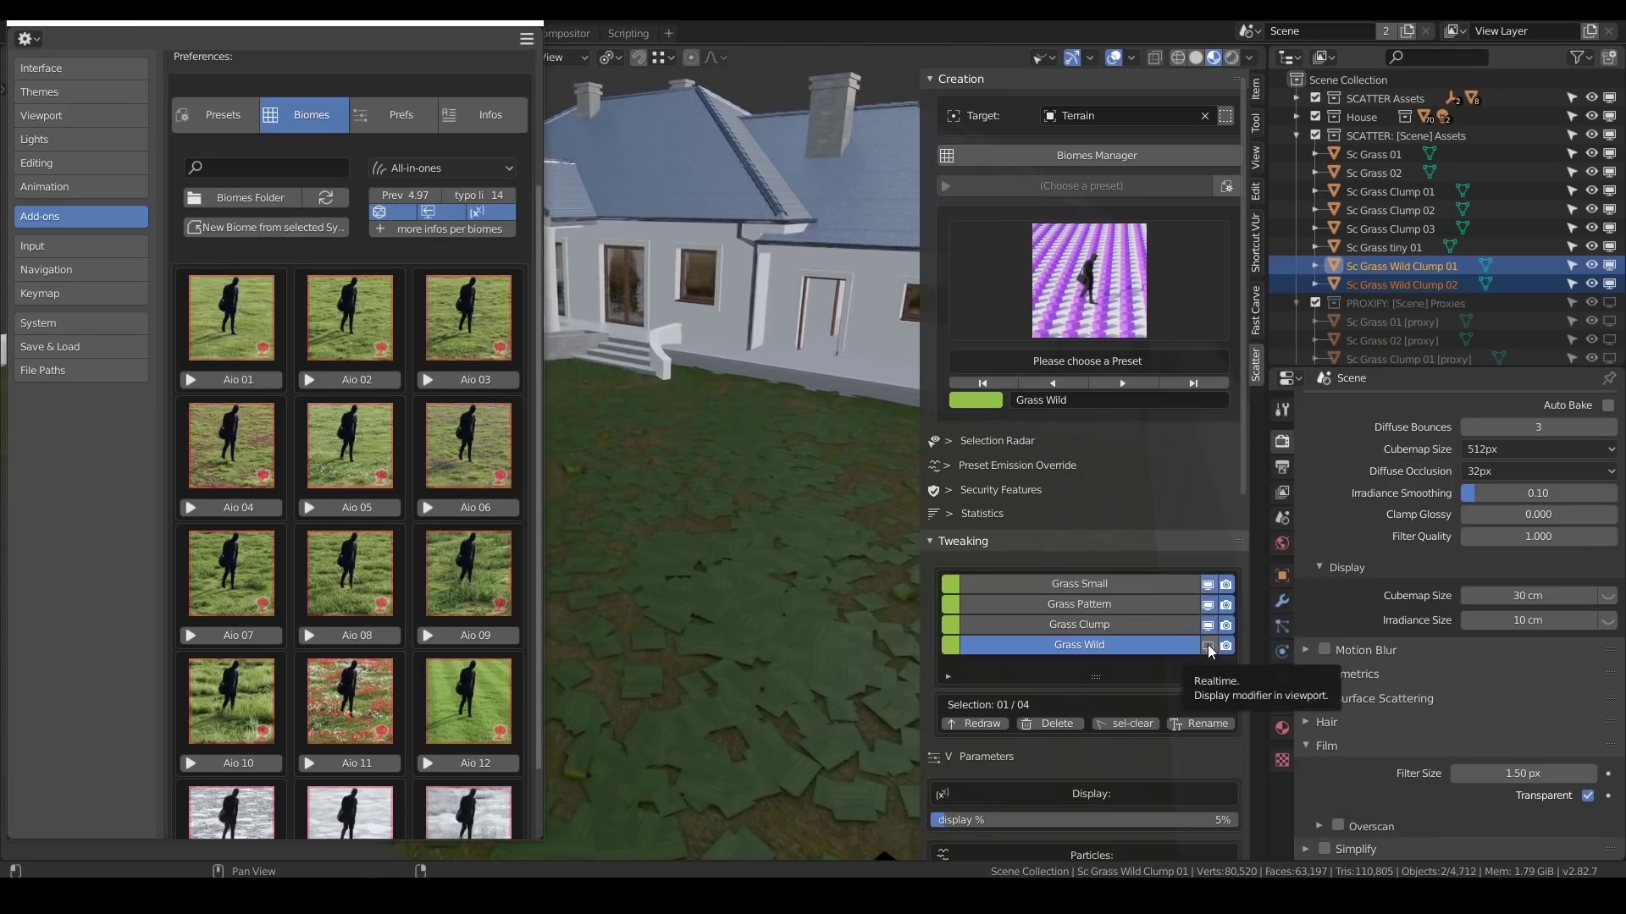
Display Grass Wild and preview the lawn in Rendered shading around the house and figure.
{"action": "left_click", "coordinate": [1207, 644]}
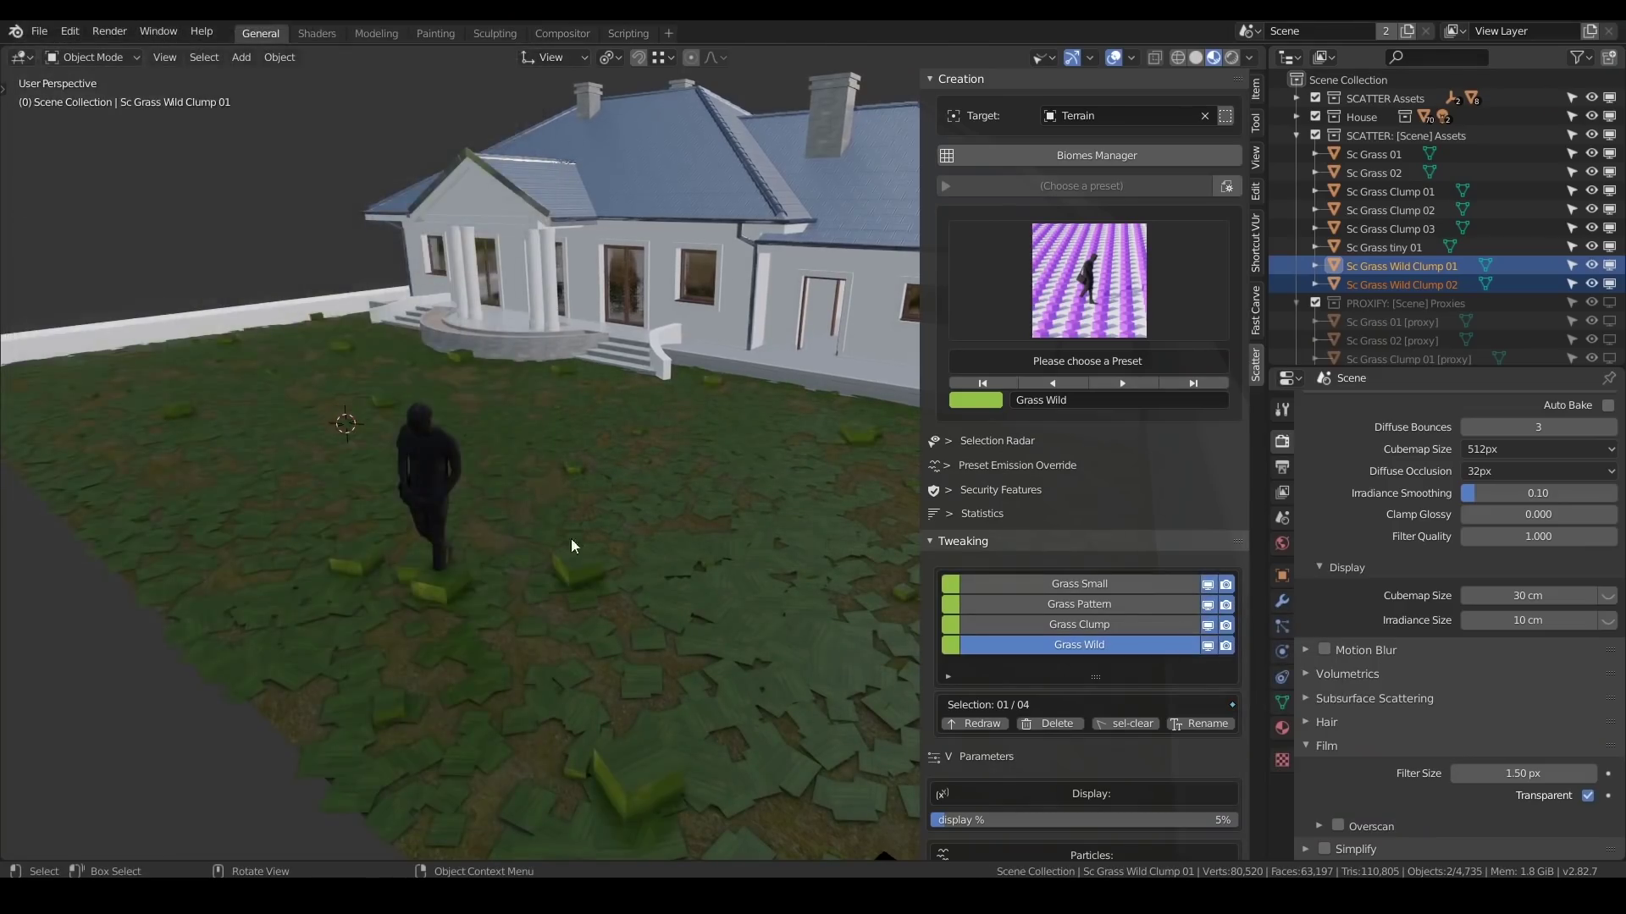
{"action": "middle_click_drag", "start_coordinate": [570, 539], "coordinate": [556, 474]}
{"action": "scroll", "coordinate": [552, 475], "scroll_direction": "up", "scroll_amount": 3}
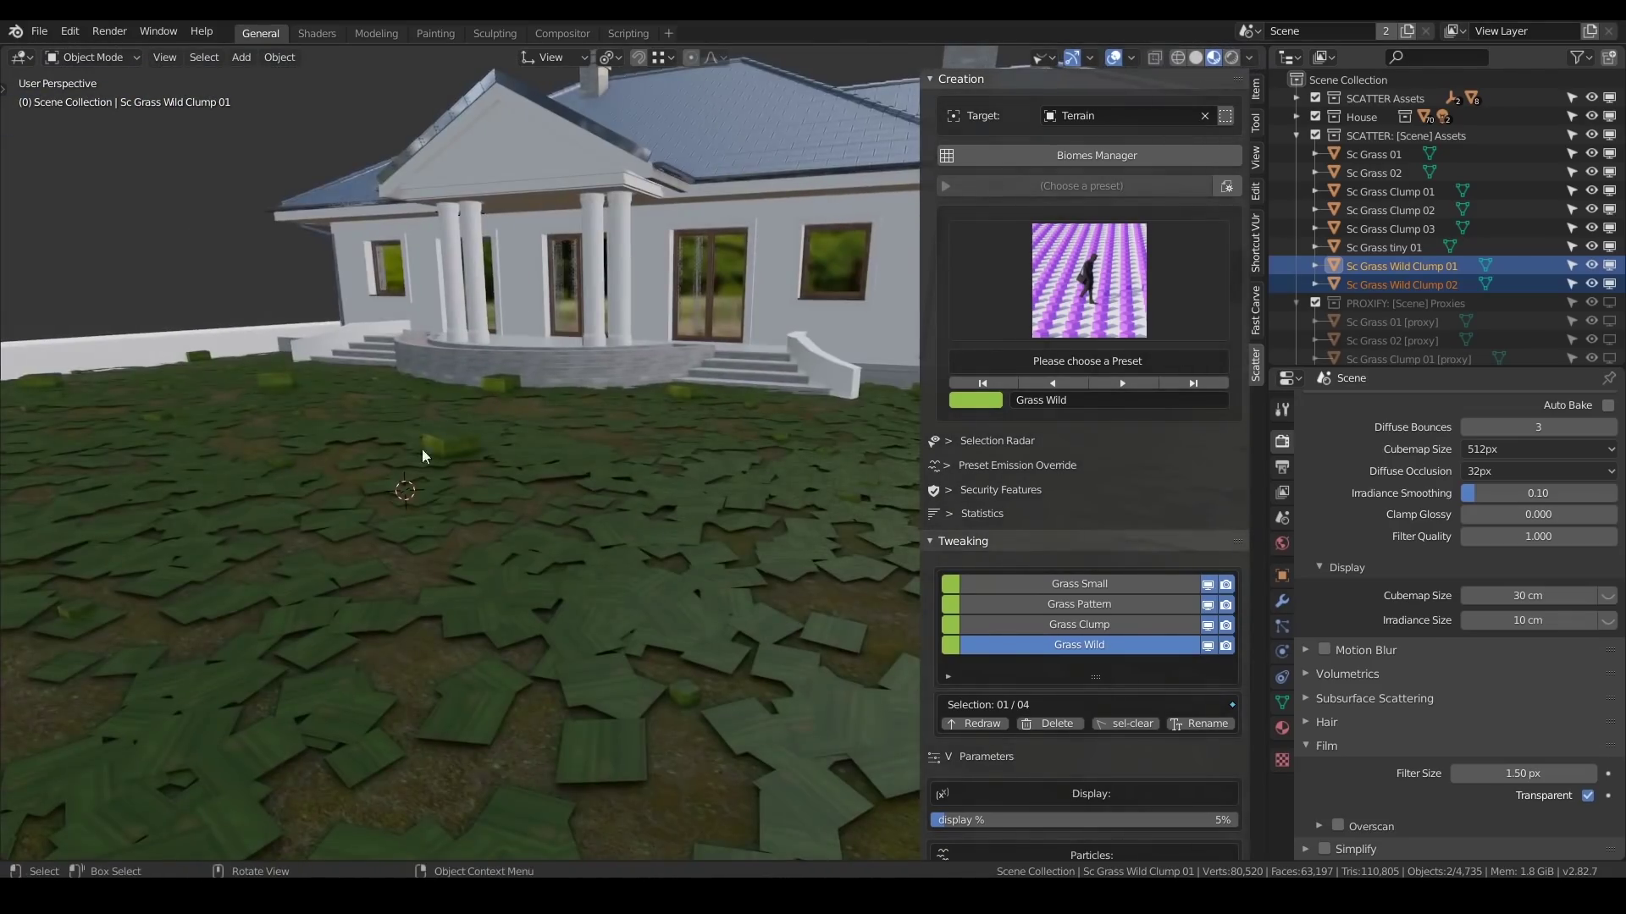
{"action": "left_click", "coordinate": [1230, 58]}
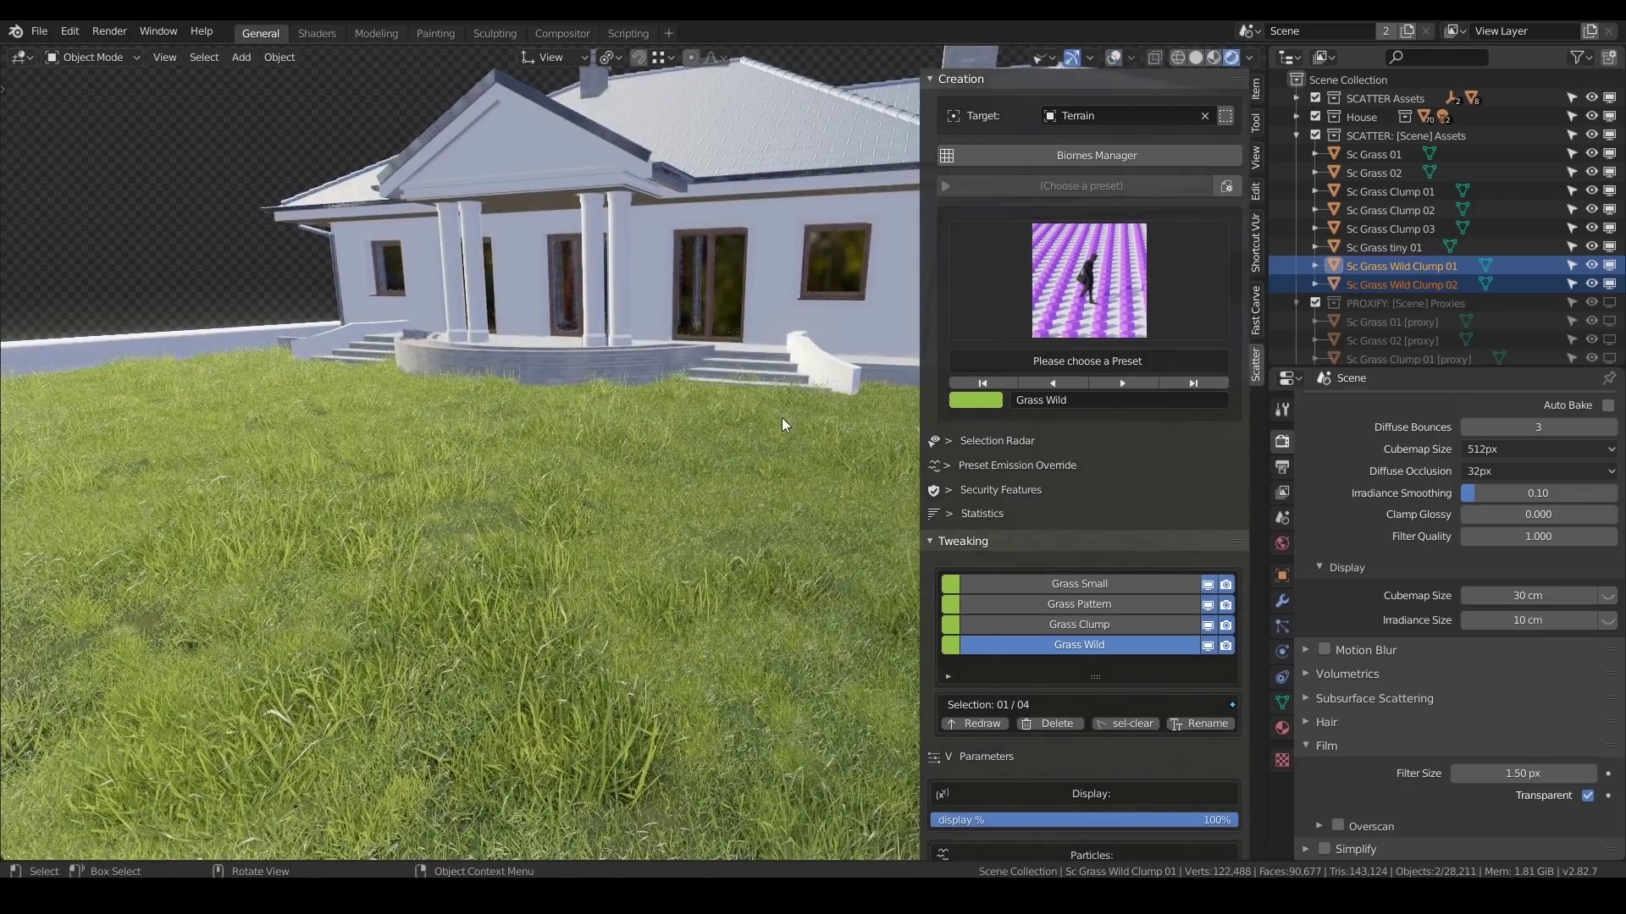
{"action": "middle_click_drag", "start_coordinate": [774, 423], "coordinate": [638, 541], "text": "shift"}
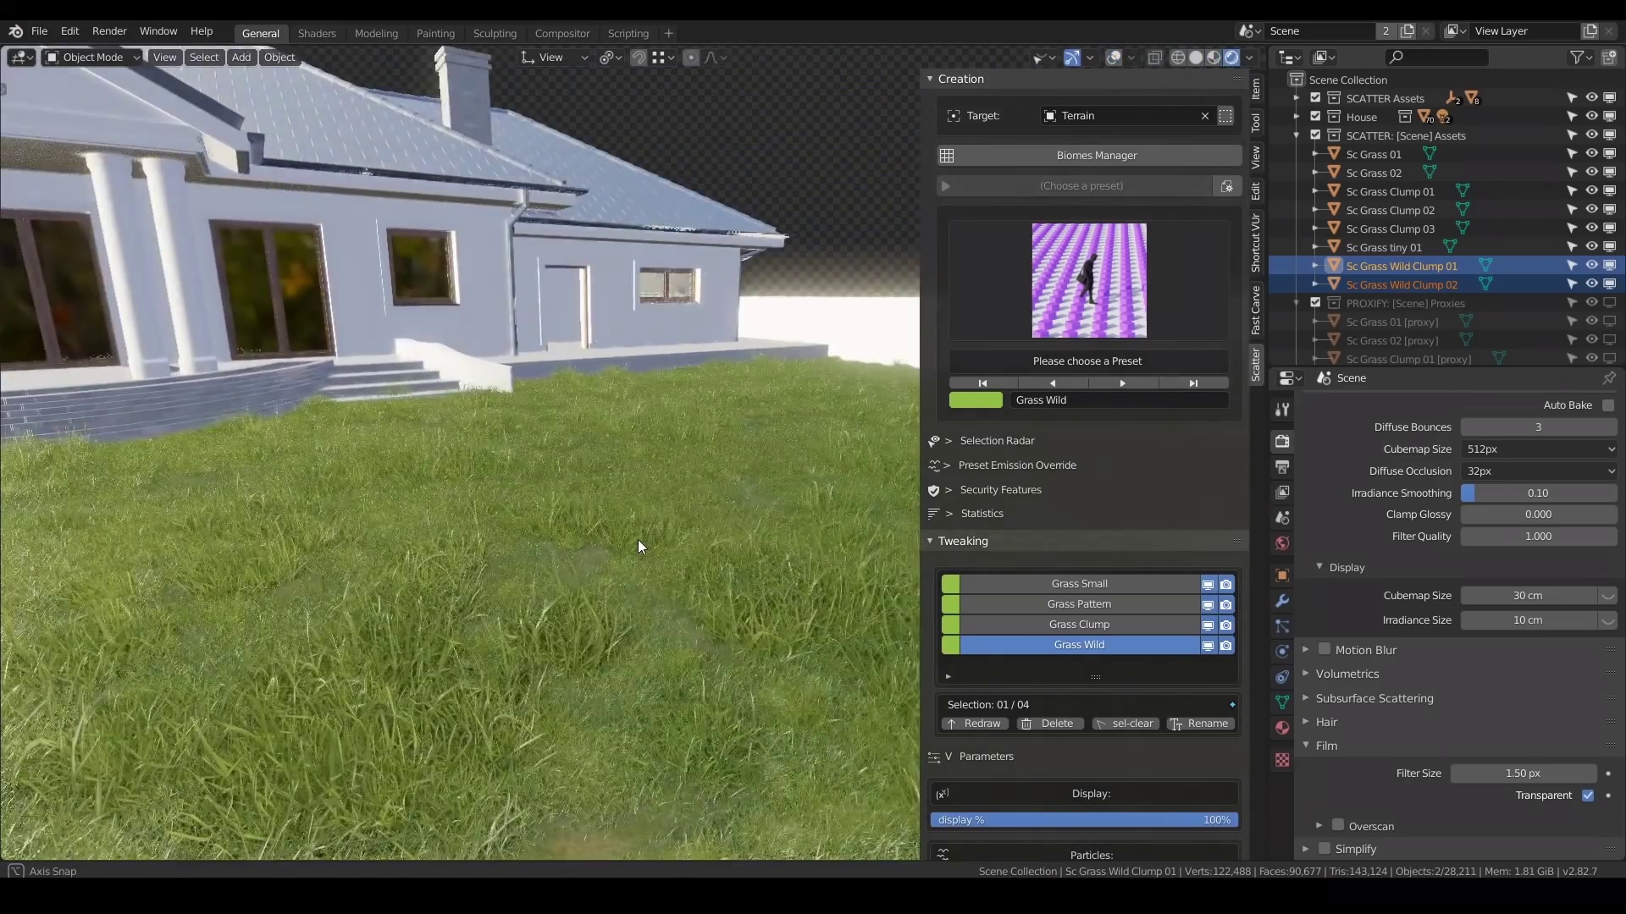
{"action": "scroll", "coordinate": [637, 540], "scroll_direction": "down", "scroll_amount": 3}
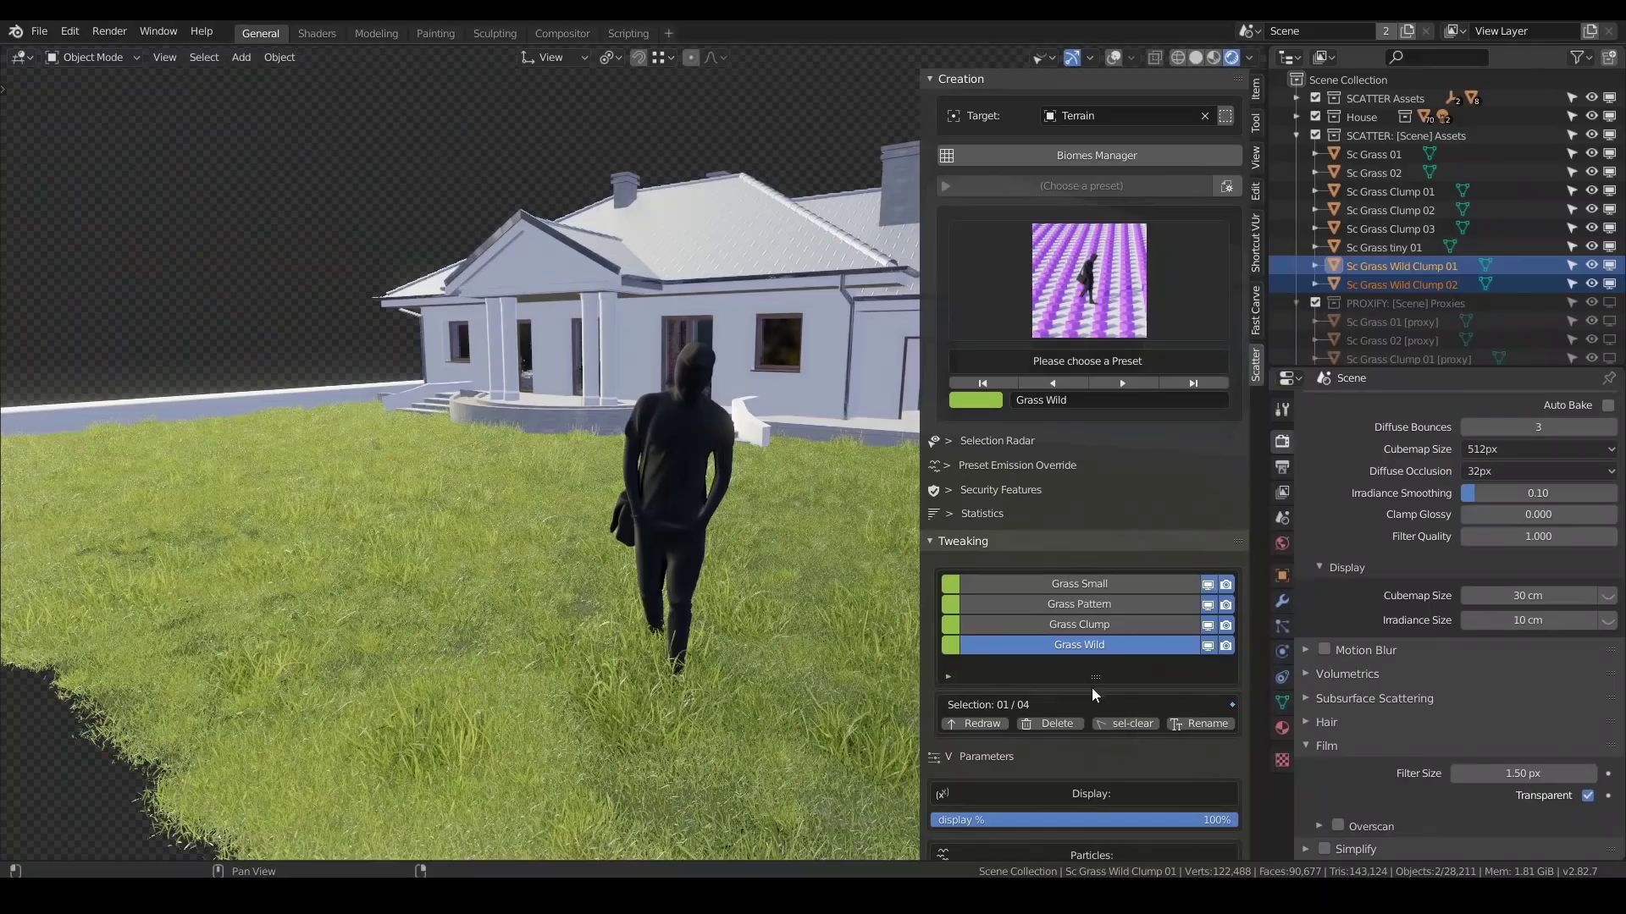
{"action": "left_click", "coordinate": [1106, 623], "text": "shift"}
Select all four grass systems, set display to 46%, and switch to Material Preview shading.
{"action": "left_click", "coordinate": [1099, 607], "text": "shift"}
{"action": "left_click", "coordinate": [1094, 582], "text": "shift"}
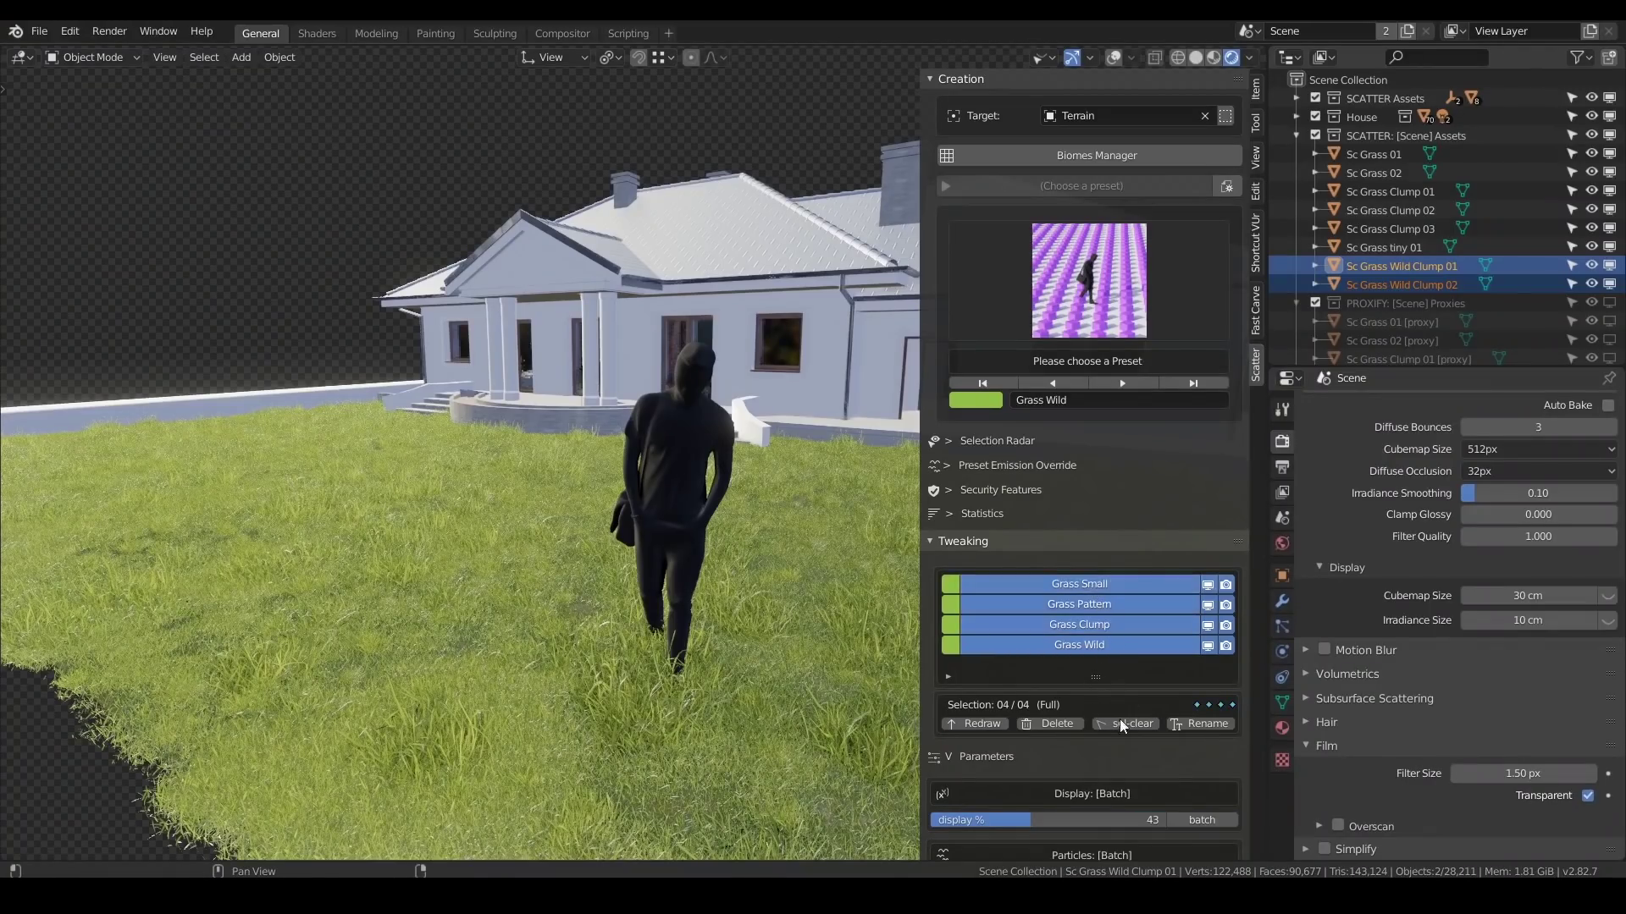
{"action": "scroll", "coordinate": [1118, 724], "scroll_direction": "down", "scroll_amount": 3}
{"action": "scroll", "coordinate": [1064, 729], "scroll_direction": "down", "scroll_amount": 1}
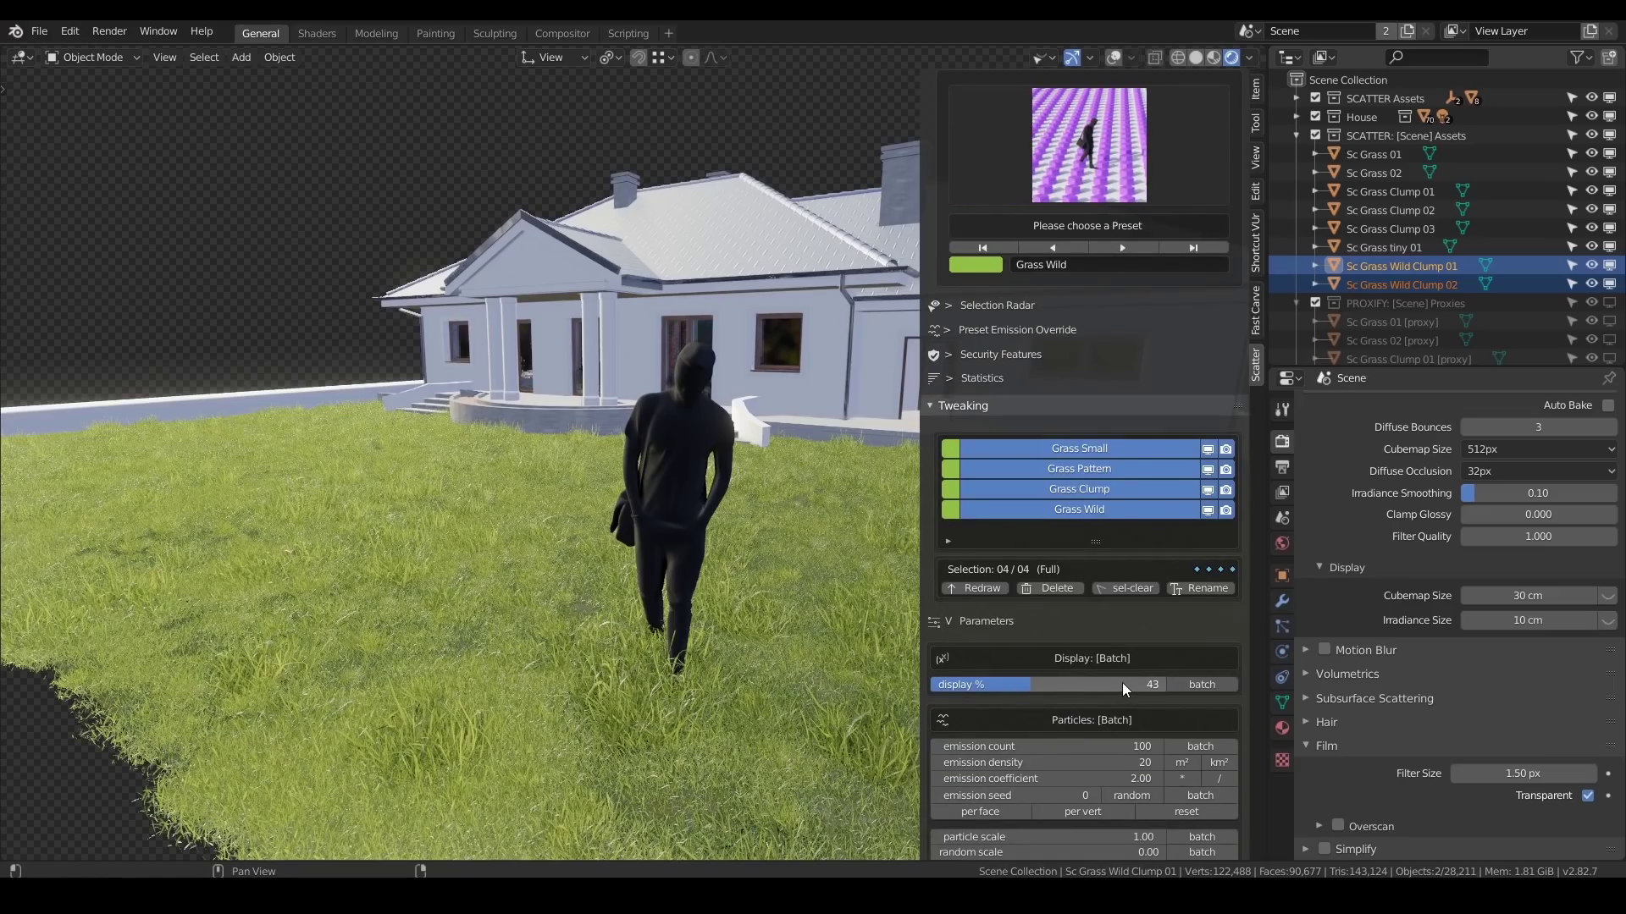
{"action": "left_click_drag", "start_coordinate": [1038, 686], "coordinate": [1197, 684]}
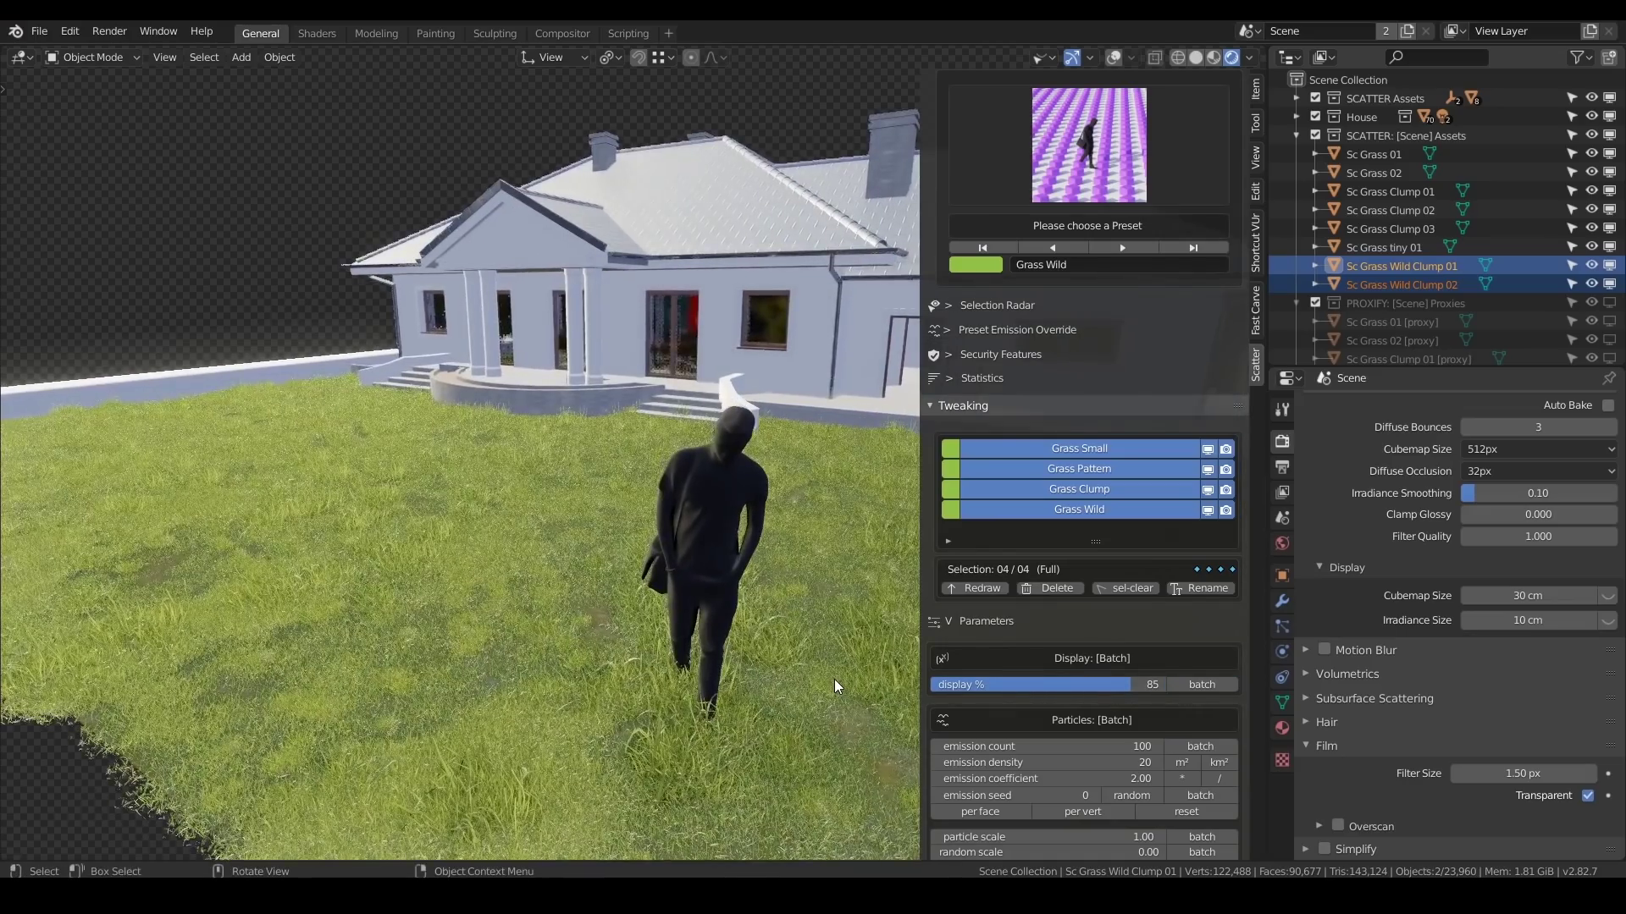
{"action": "mouse_move", "coordinate": [1069, 685]}
{"action": "left_mouse_down"}
{"action": "mouse_move", "coordinate": [982, 684]}
{"action": "mouse_move", "coordinate": [1054, 694]}
{"action": "left_mouse_up"}
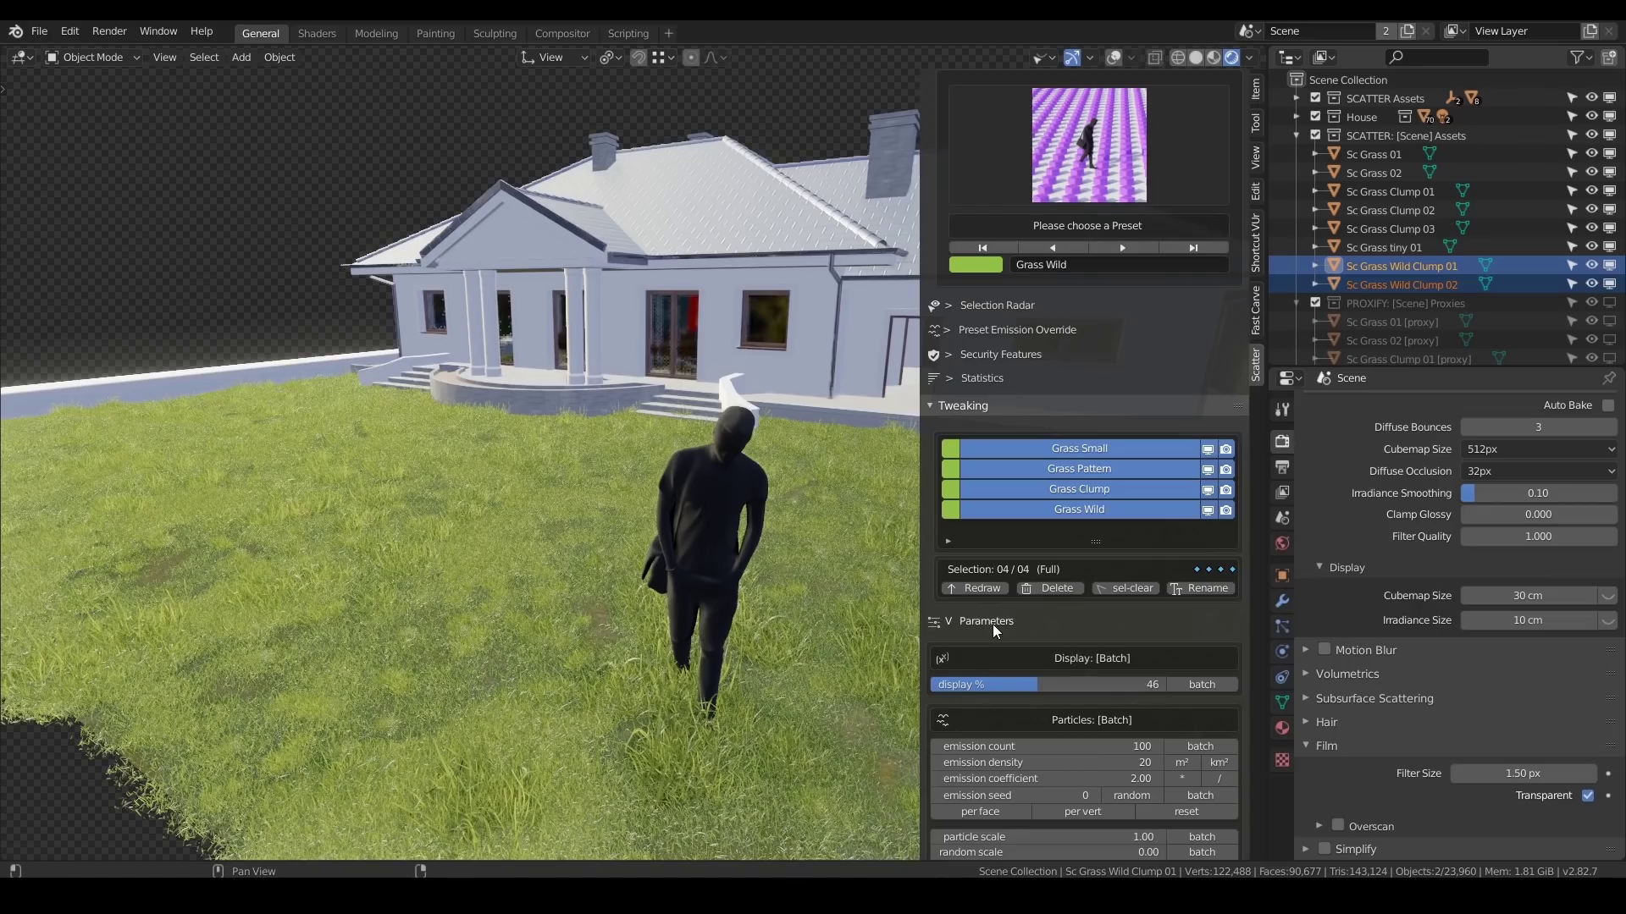
{"action": "left_click", "coordinate": [1212, 57]}
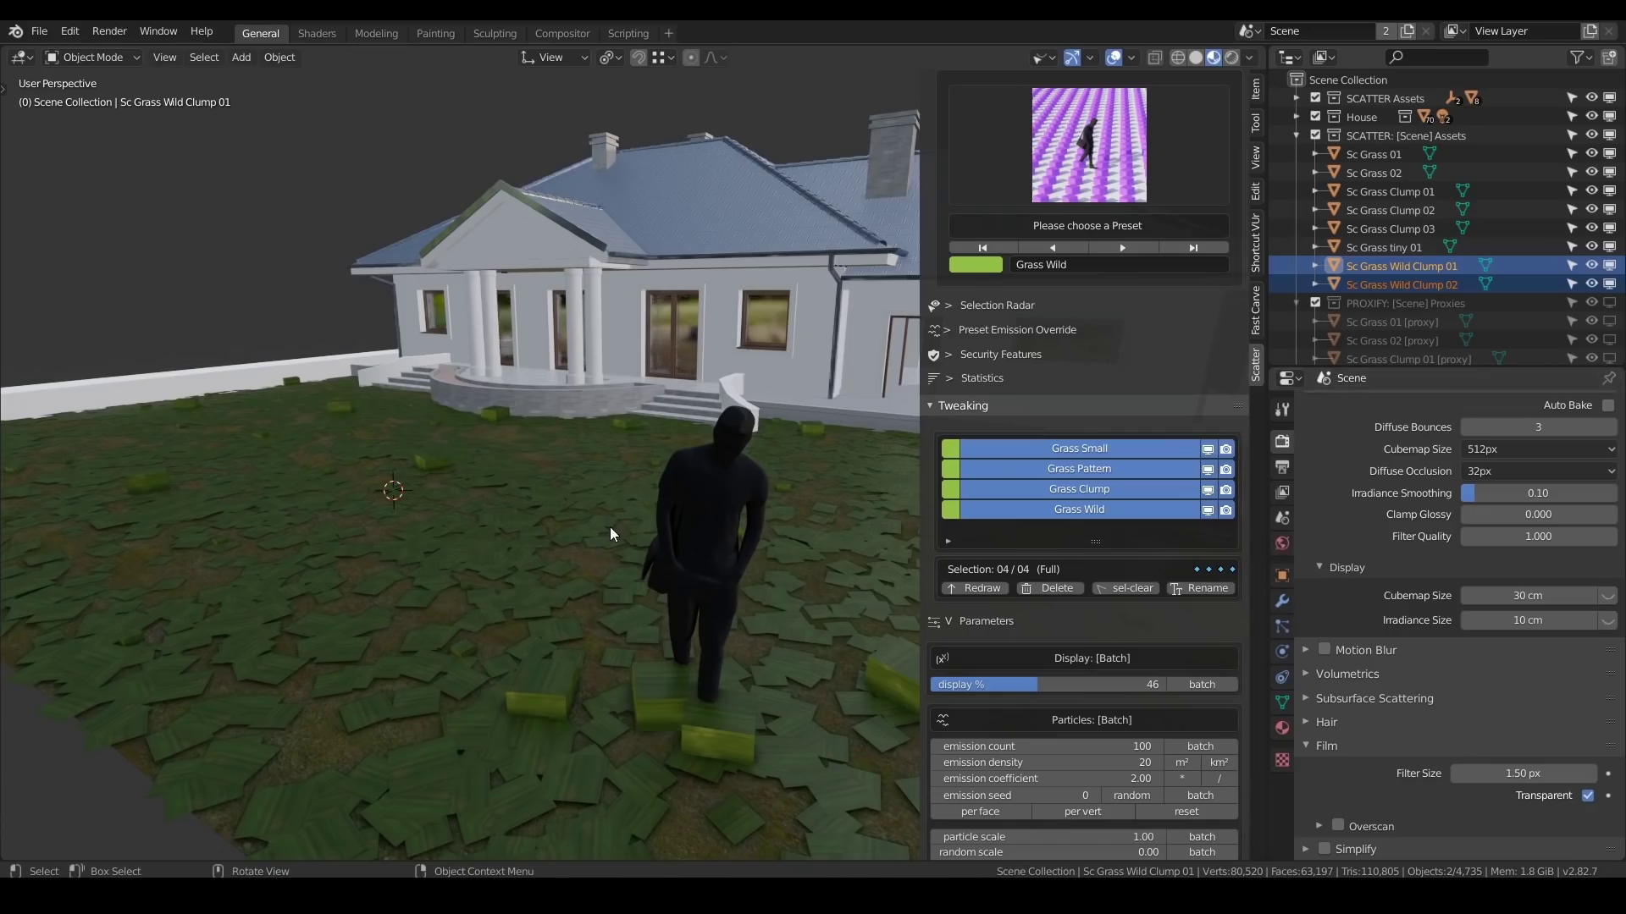
Open and close the Scatter biomes preferences, then return the viewport to Rendered shading.
{"action": "scroll", "coordinate": [1093, 254], "scroll_direction": "up", "scroll_amount": 4}
{"action": "left_click", "coordinate": [1097, 155]}
{"action": "scroll", "coordinate": [399, 685], "scroll_direction": "down", "scroll_amount": 5}
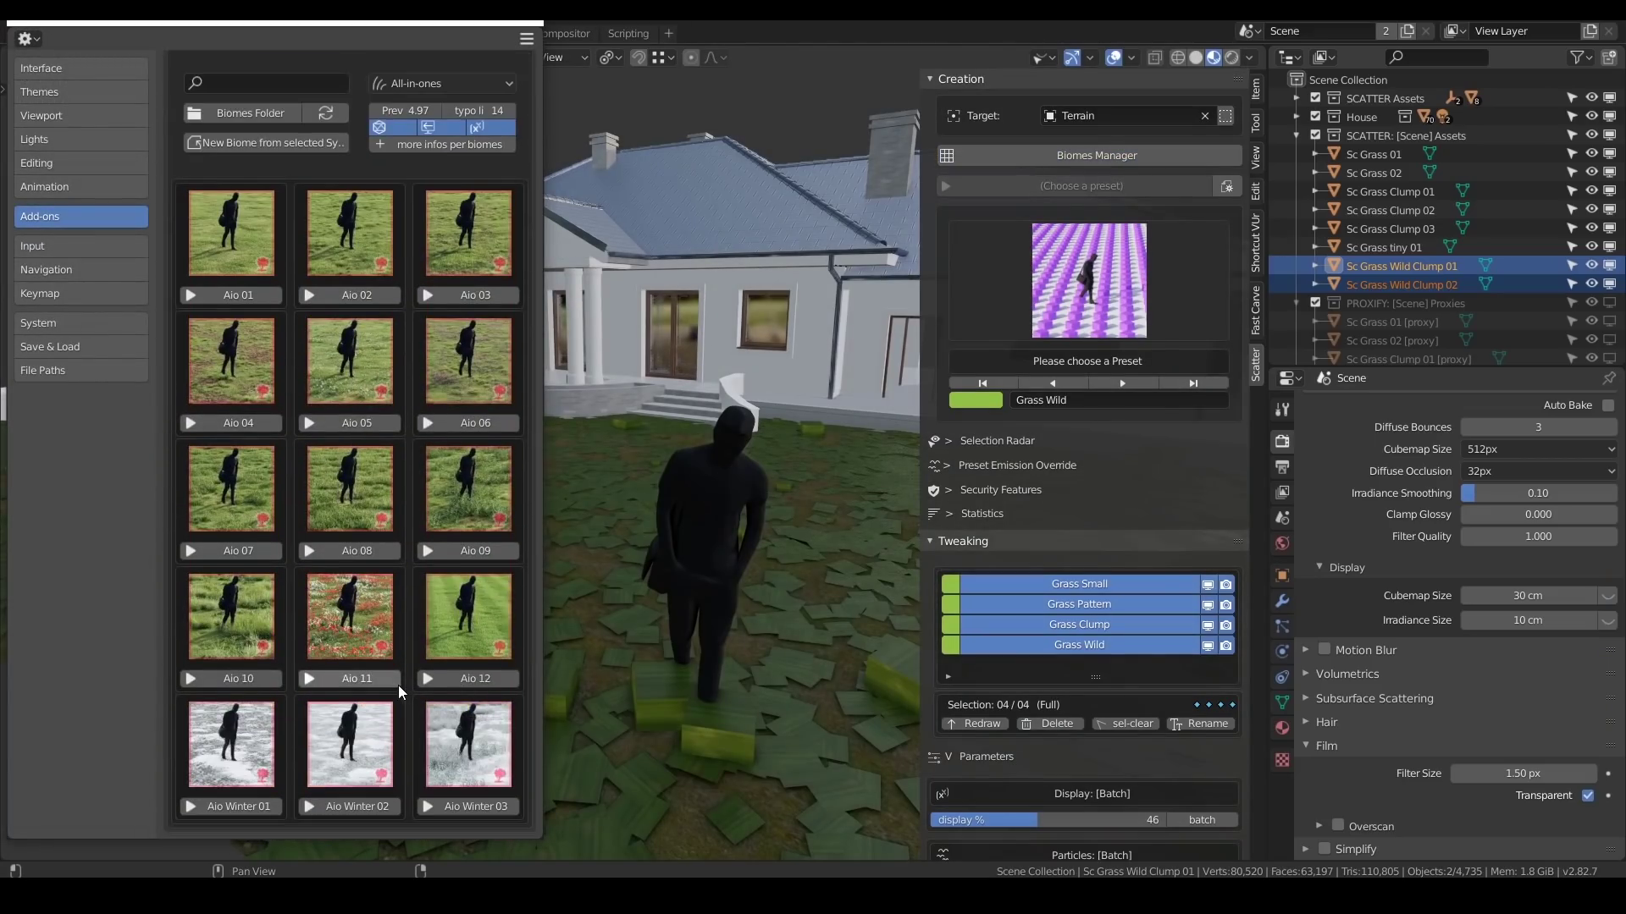
{"action": "left_click", "coordinate": [1231, 72]}
{"action": "left_click", "coordinate": [1231, 57]}
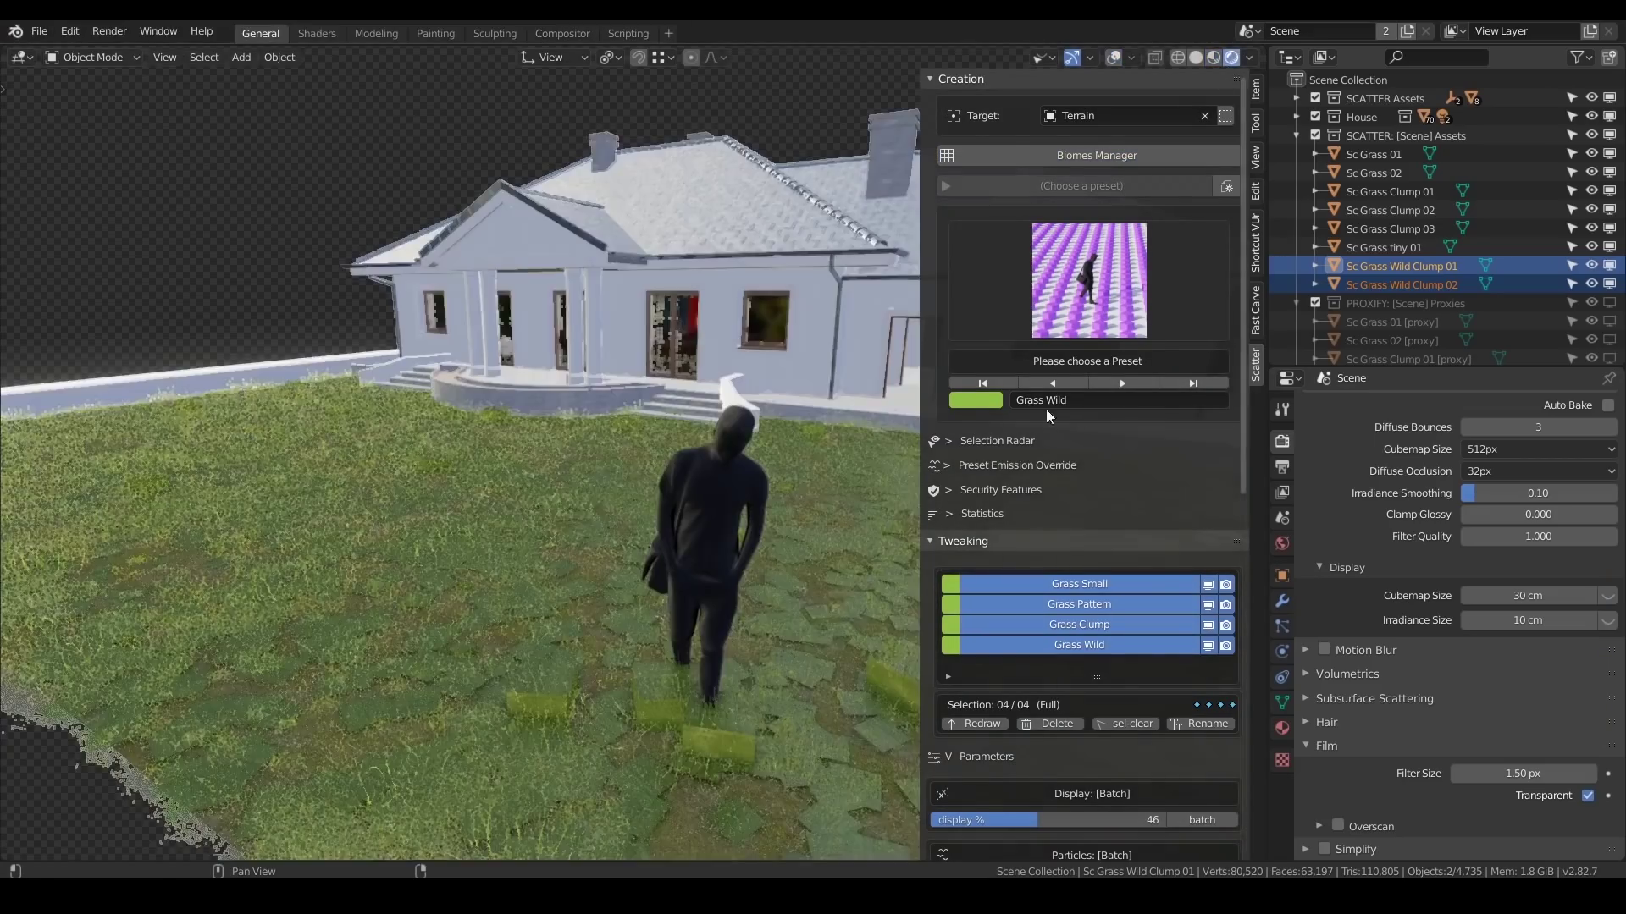
{"action": "scroll", "coordinate": [1082, 652], "scroll_direction": "down", "scroll_amount": 6}
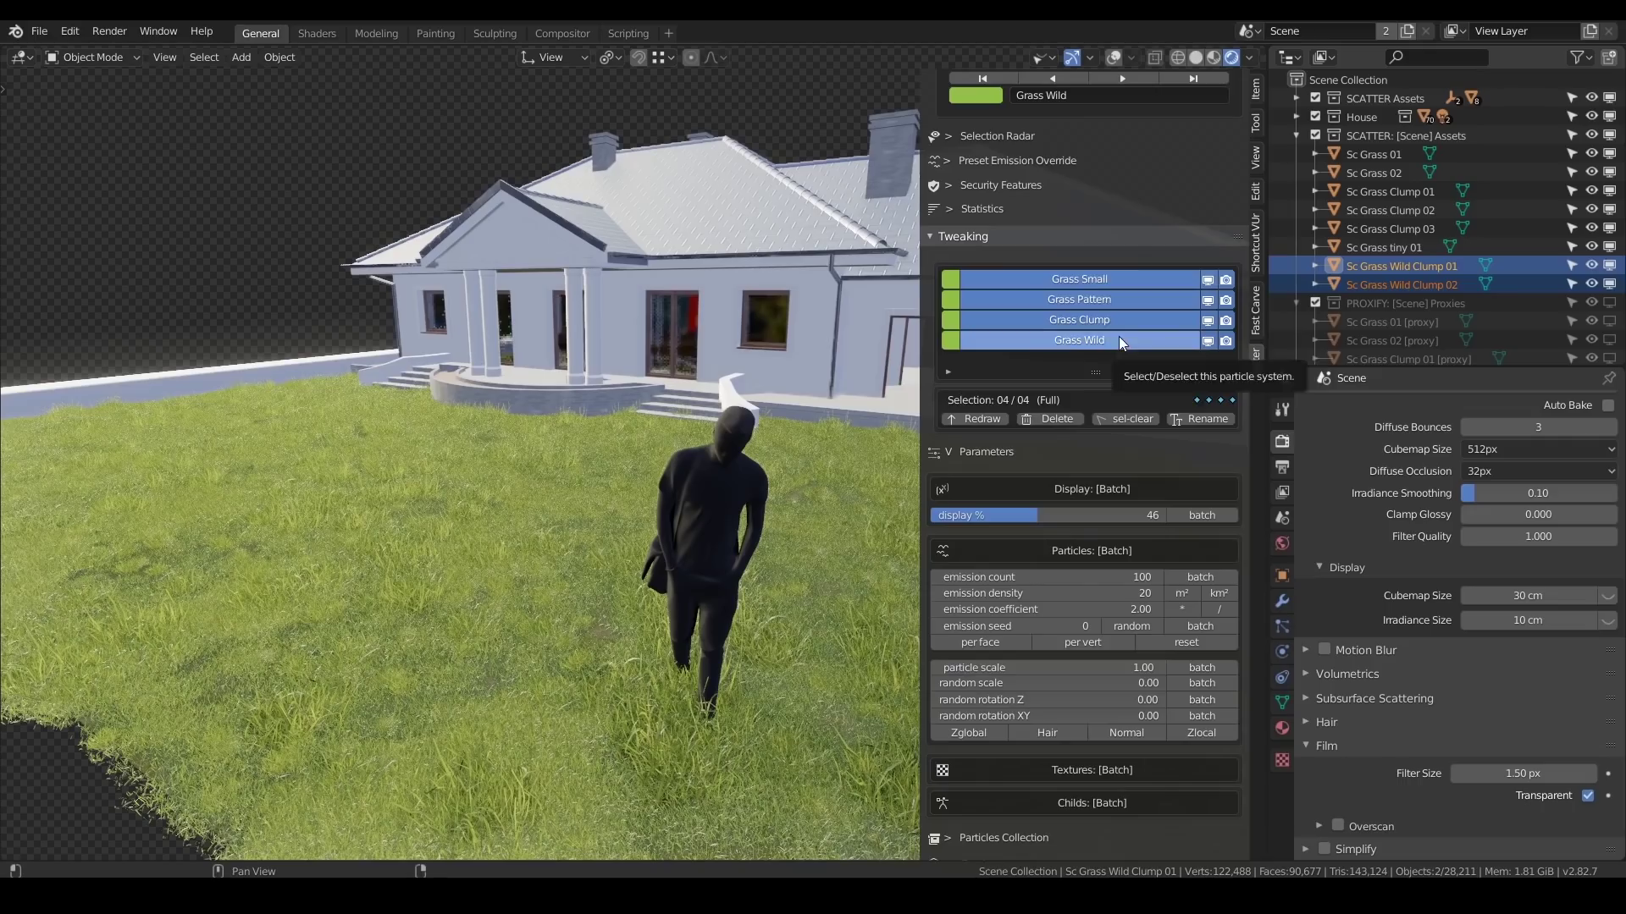
Narrow the Tweaking selection to Grass Small, check the biomes preferences, then add Grass Wild.
{"action": "left_click_drag", "start_coordinate": [1120, 337], "coordinate": [1110, 273]}
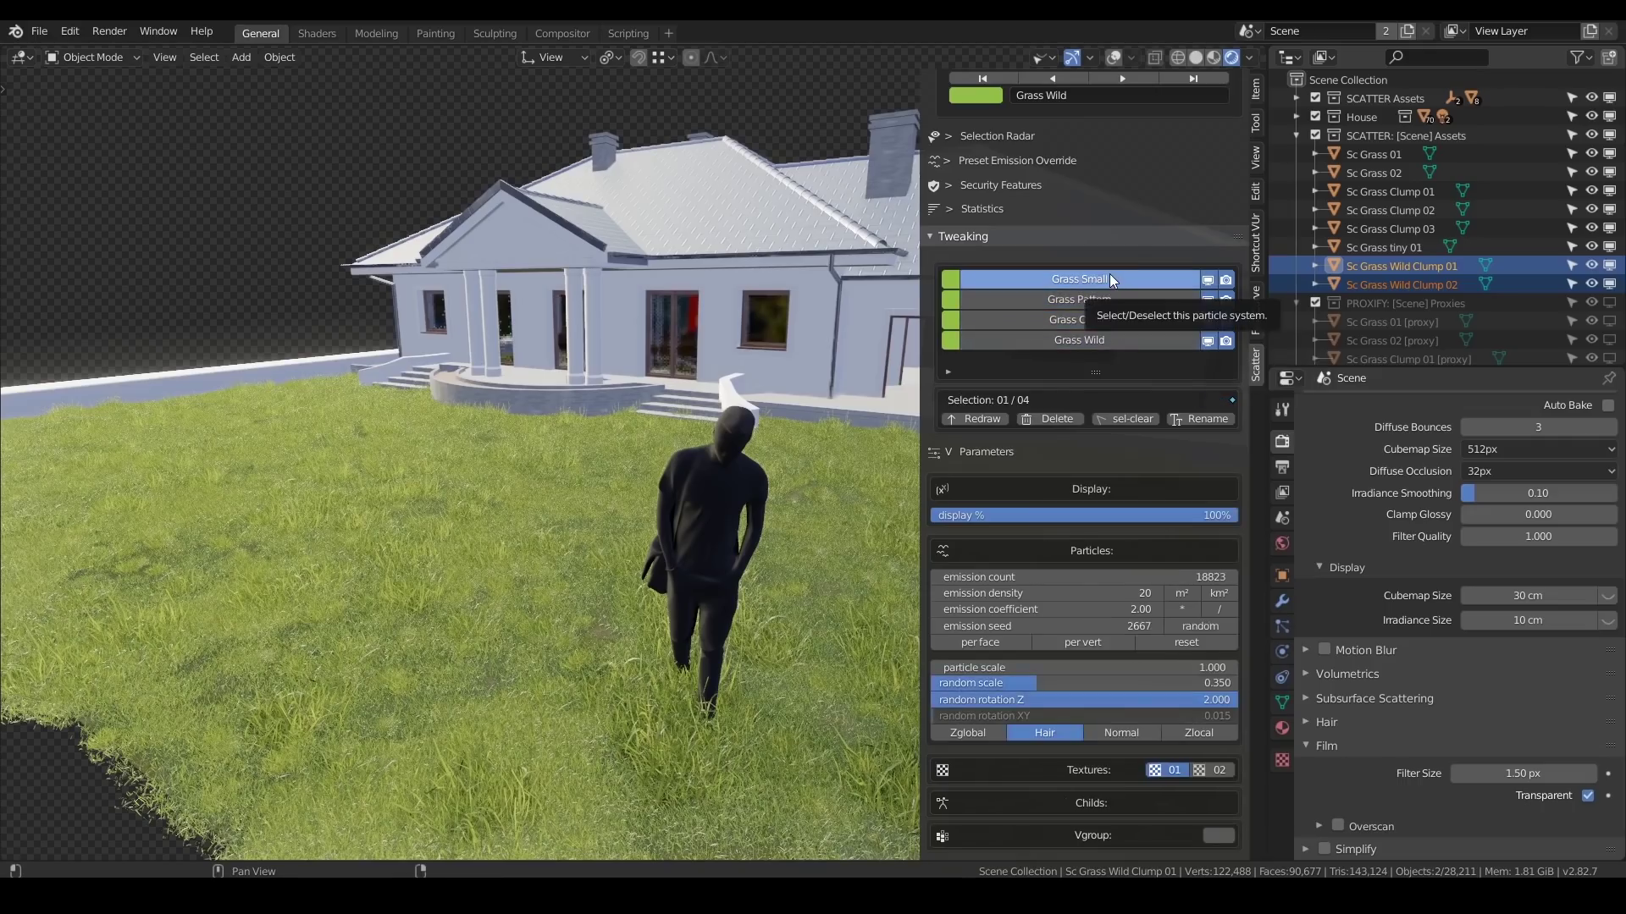
{"action": "scroll", "coordinate": [1163, 671], "scroll_direction": "down", "scroll_amount": 8}
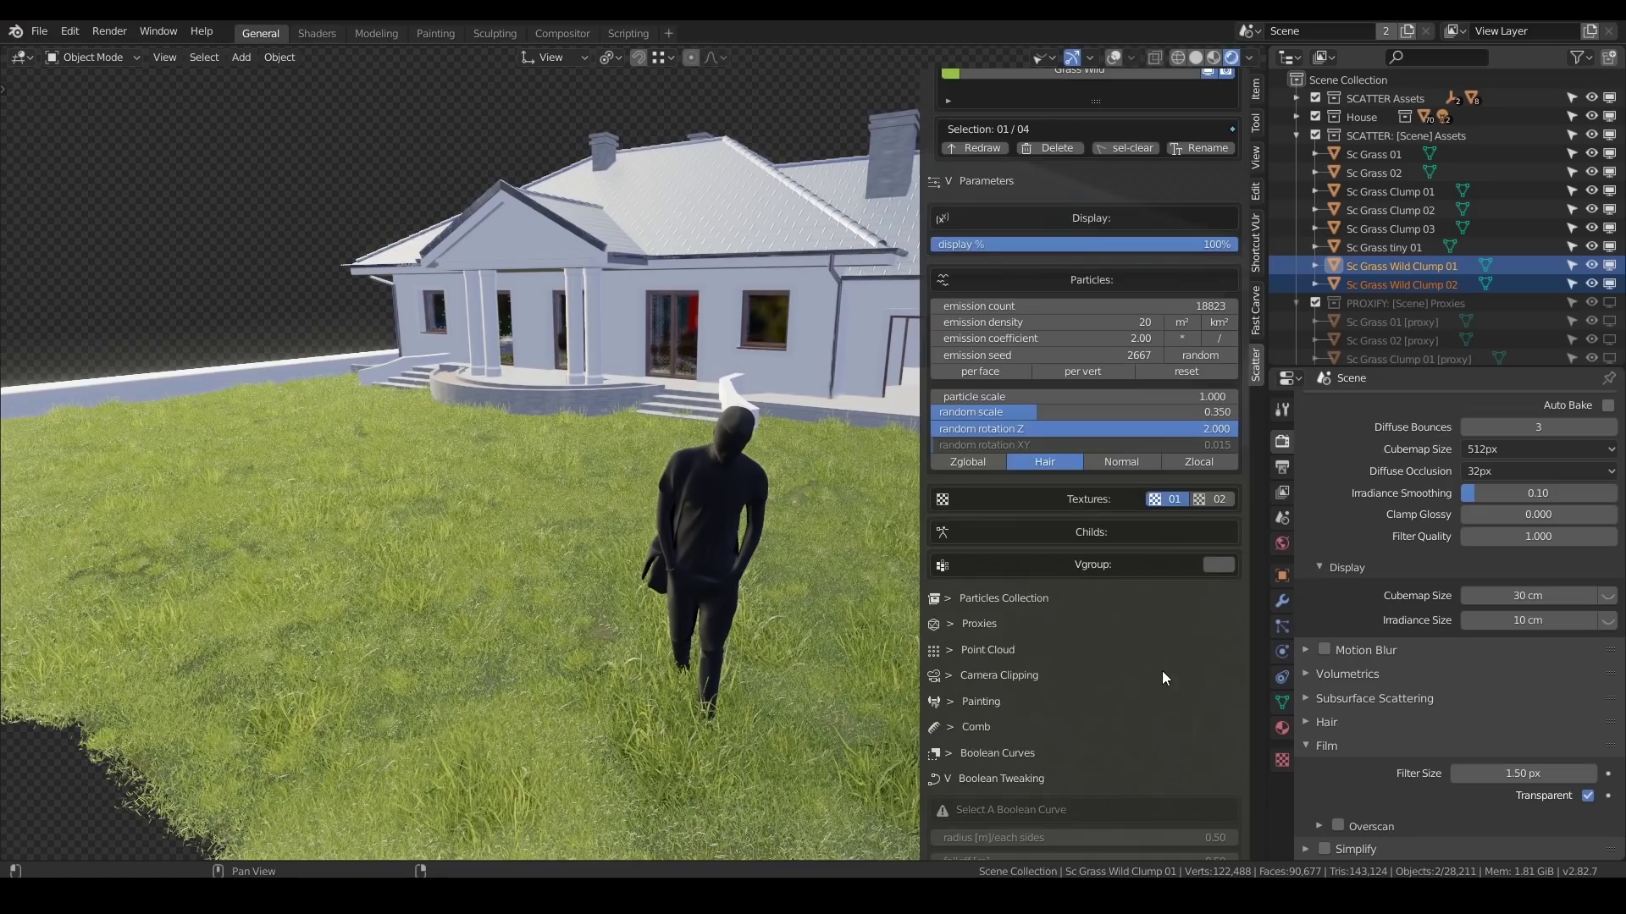
{"action": "scroll", "coordinate": [1162, 671], "scroll_direction": "up", "scroll_amount": 4}
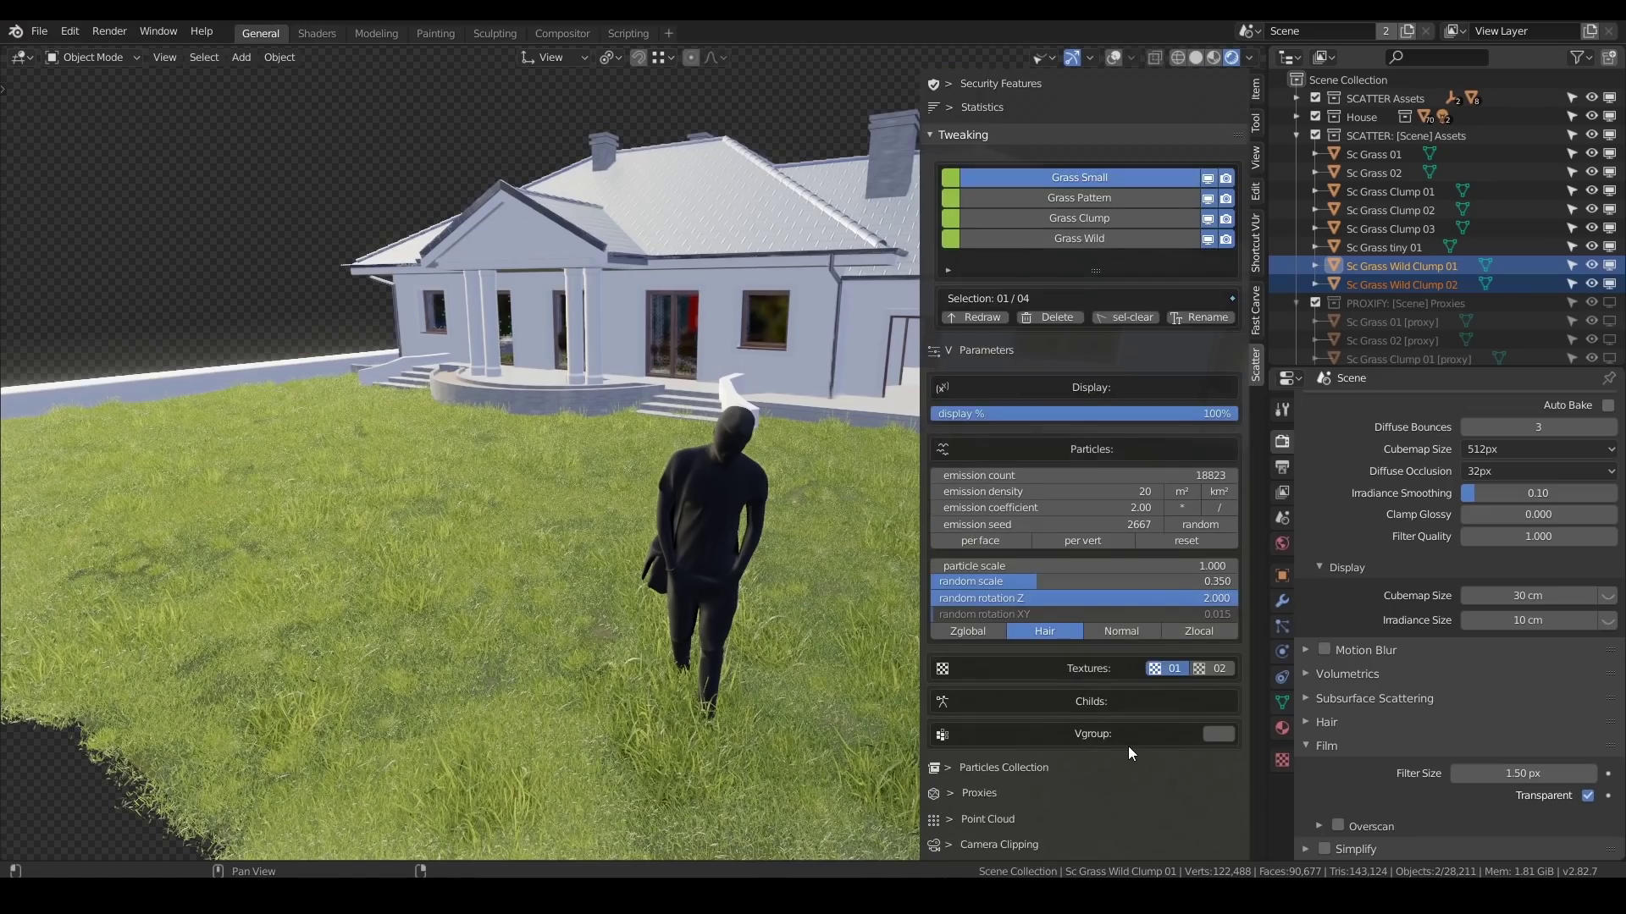
{"action": "scroll", "coordinate": [1109, 474], "scroll_direction": "up", "scroll_amount": 13}
{"action": "left_click", "coordinate": [1092, 157]}
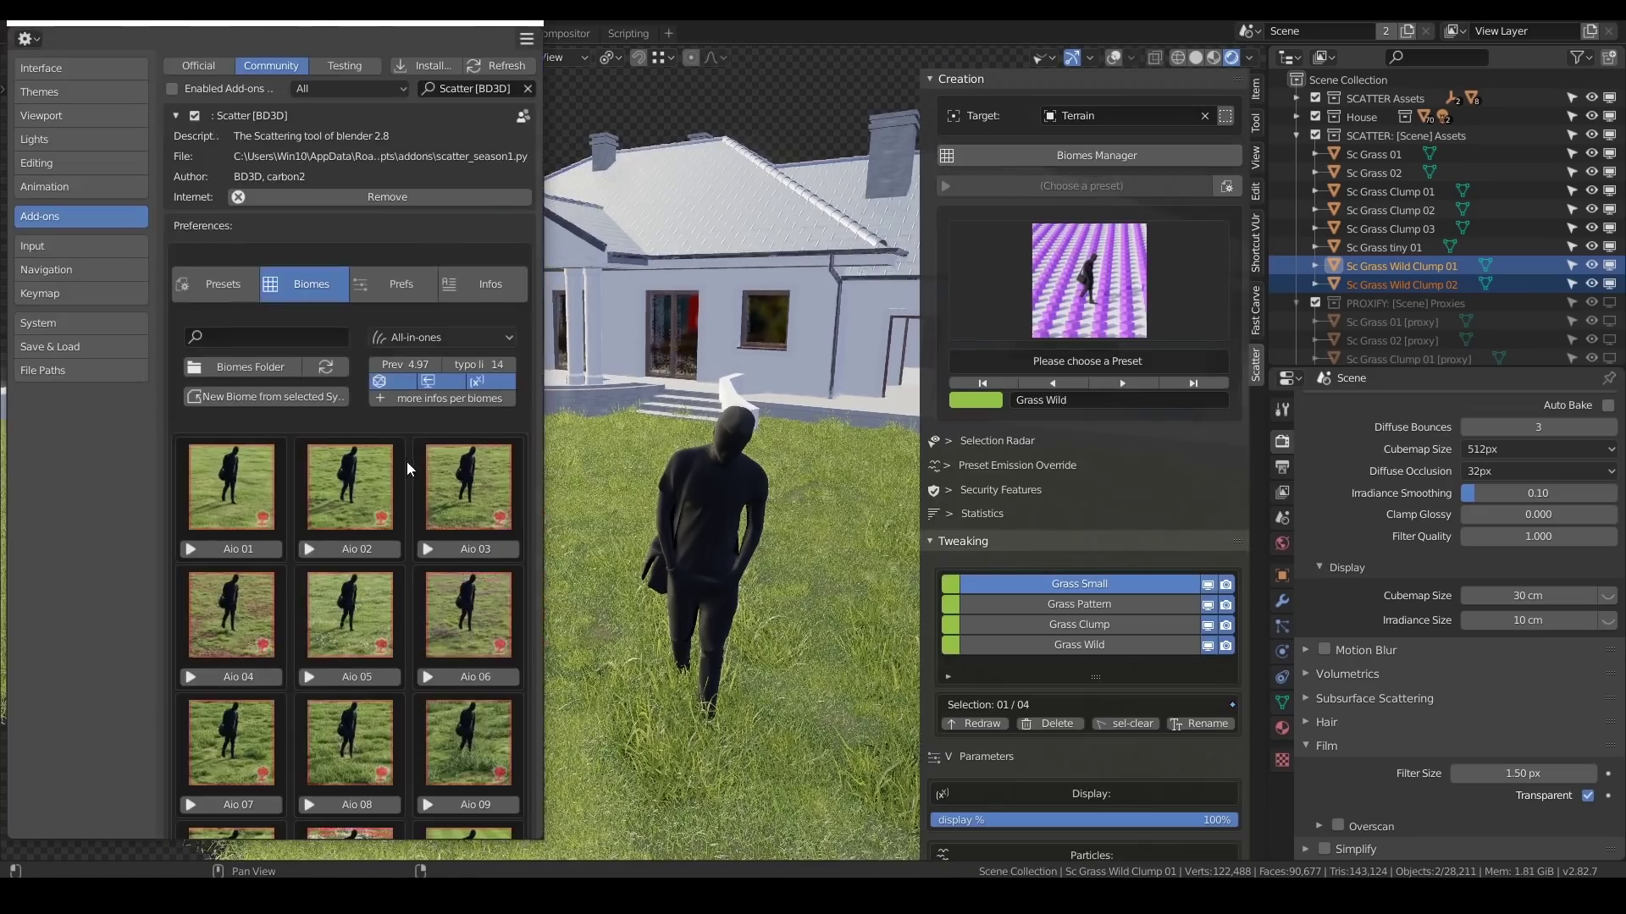
{"action": "scroll", "coordinate": [406, 470], "scroll_direction": "down", "scroll_amount": 4}
{"action": "scroll", "coordinate": [411, 503], "scroll_direction": "up", "scroll_amount": 4}
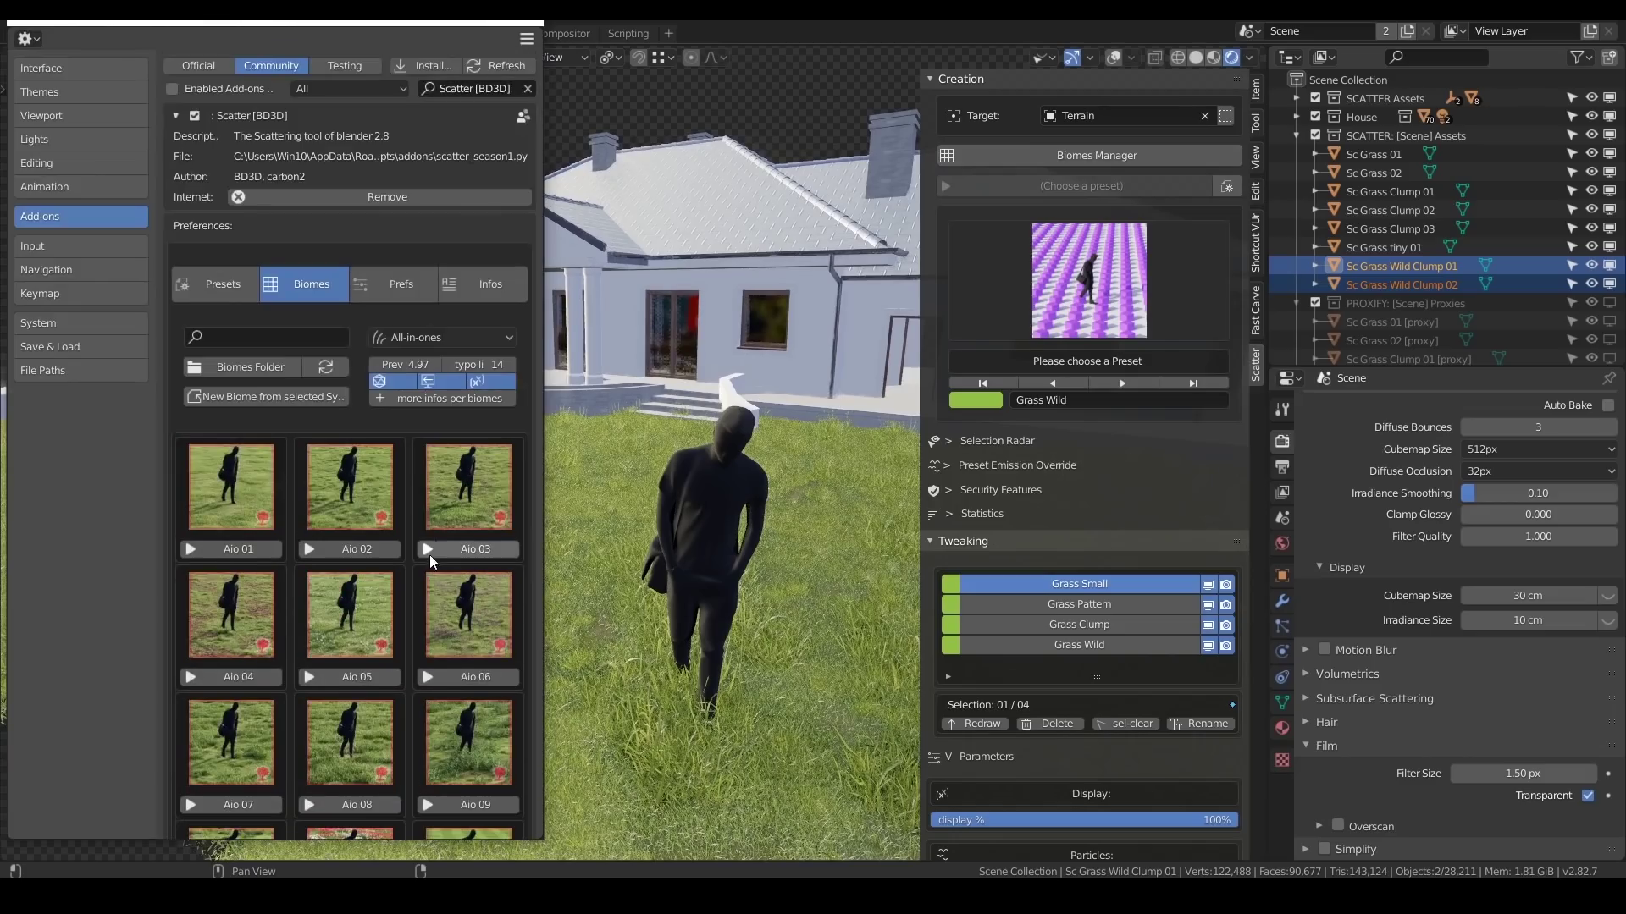
{"action": "left_click", "coordinate": [528, 29]}
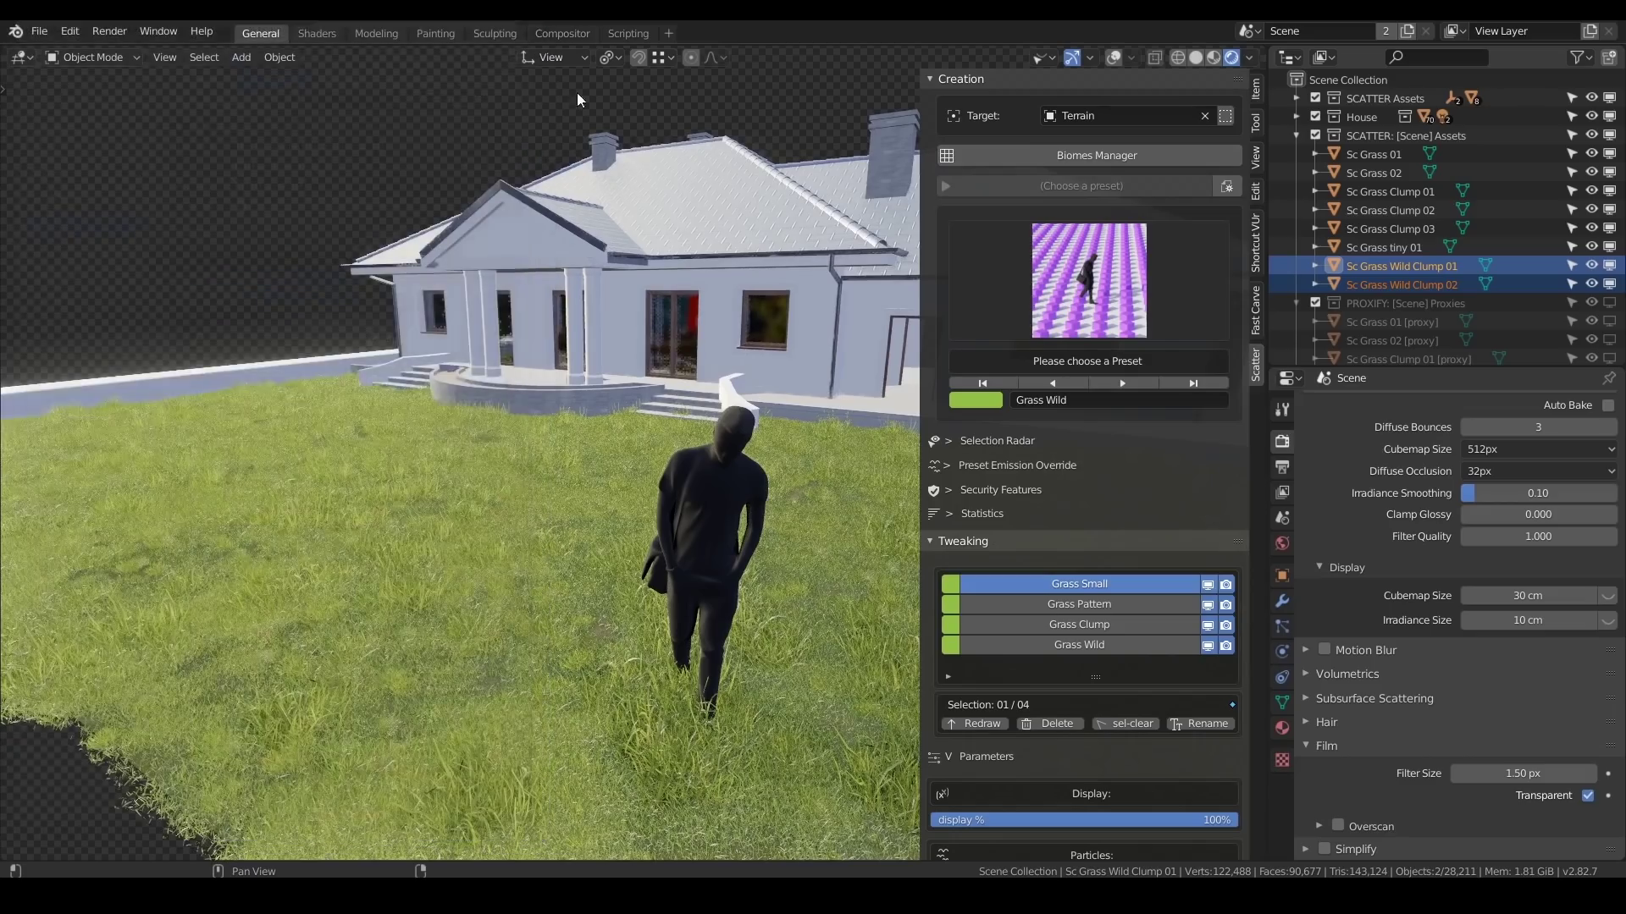
{"action": "left_click", "coordinate": [1082, 646], "text": "shift"}
Add Grass Clump to the selection and delete the three selected grass systems.
{"action": "left_click", "coordinate": [1082, 627], "text": "shift"}
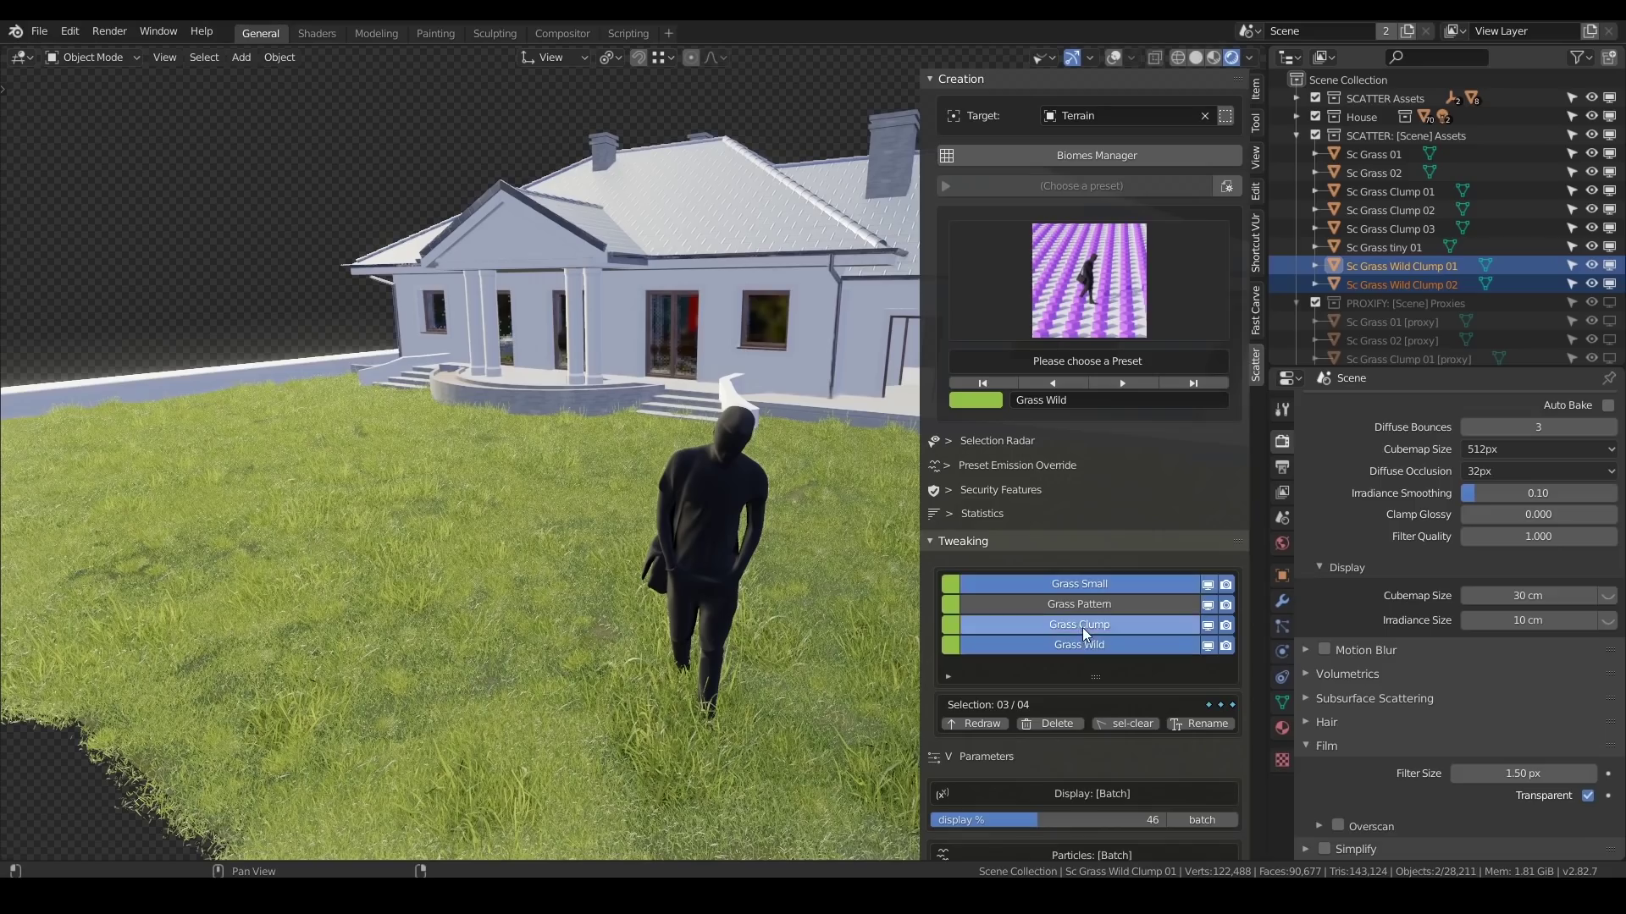
{"action": "left_click", "coordinate": [1065, 725]}
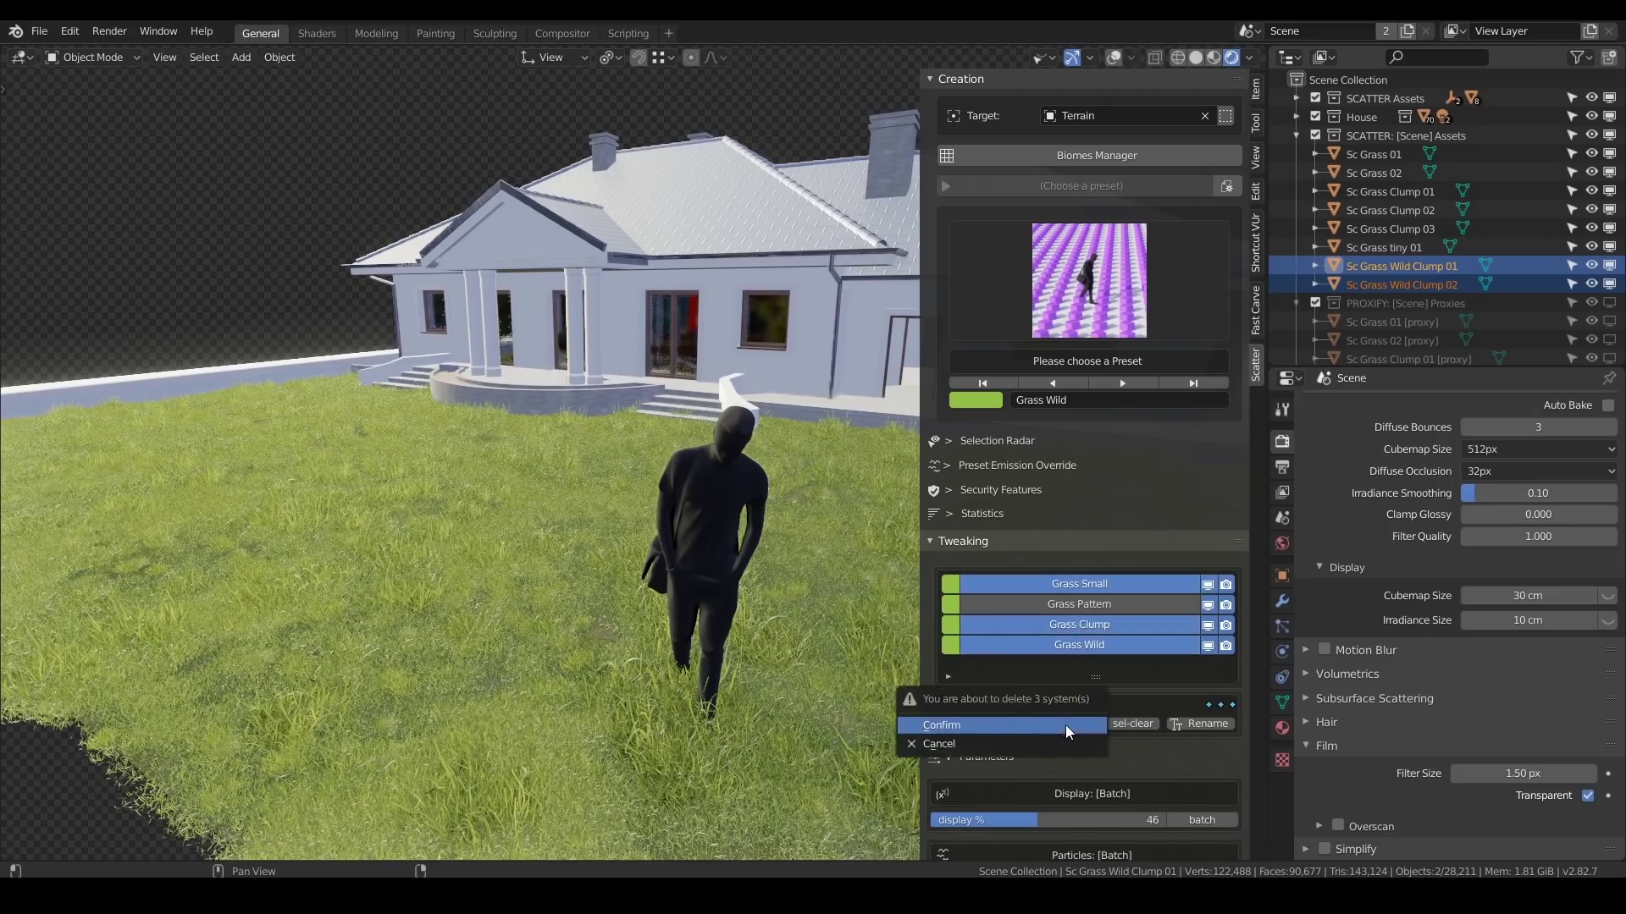
{"action": "left_click", "coordinate": [1065, 725]}
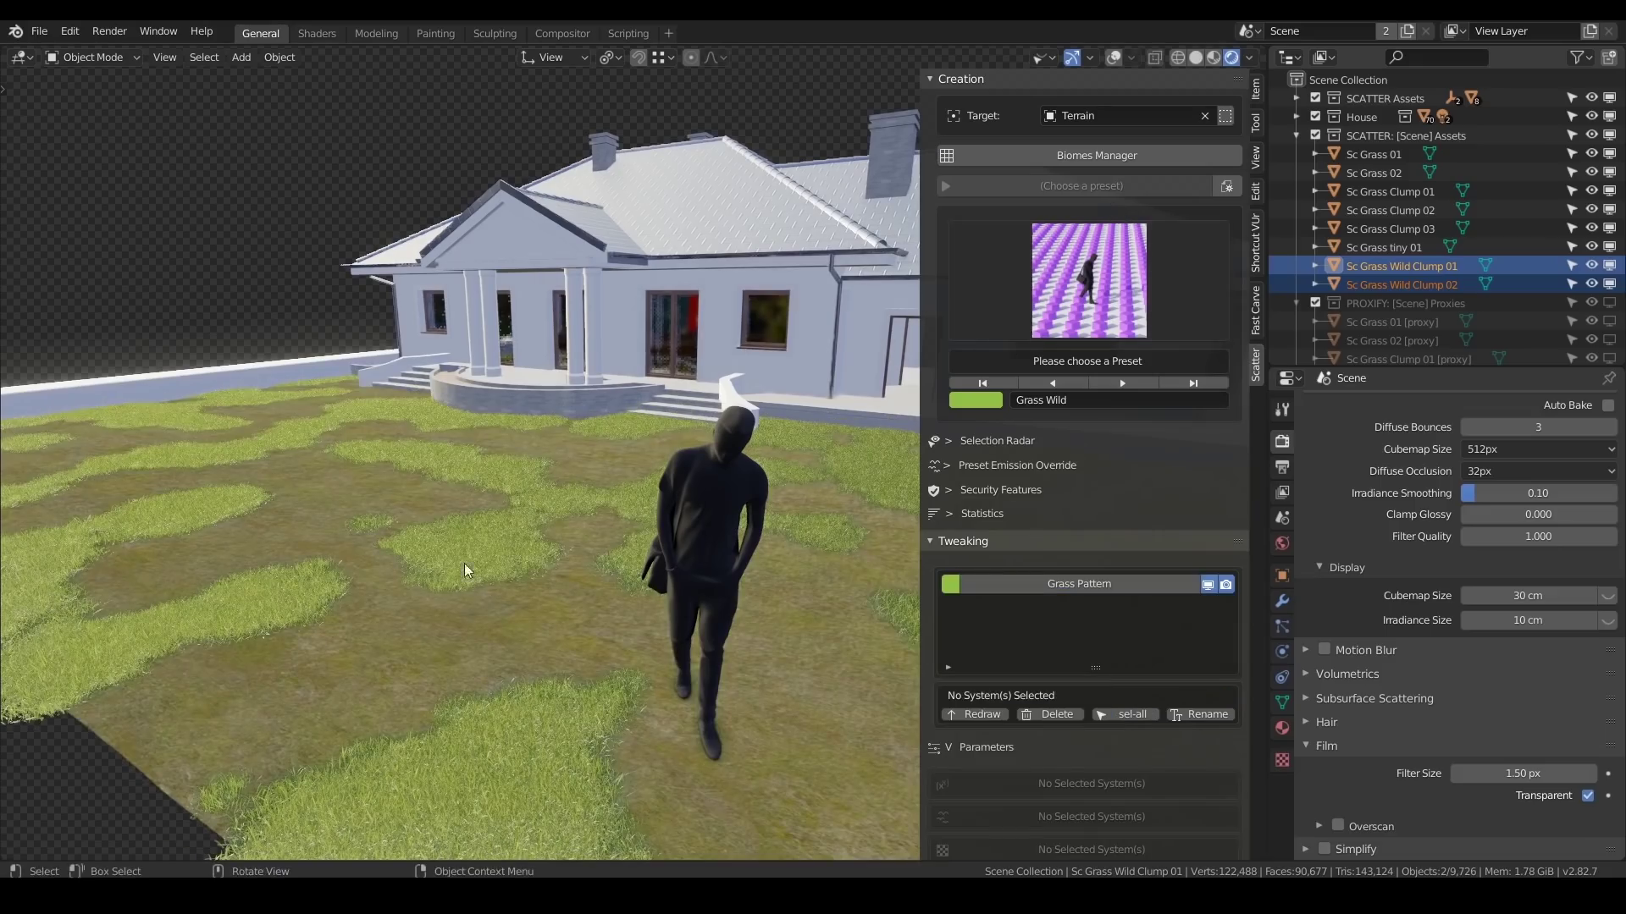
Scatter the Cluster Grass MS preset onto the terrain and show it in the viewport.
{"action": "left_click", "coordinate": [430, 569]}
{"action": "scroll", "coordinate": [723, 691], "scroll_direction": "down", "scroll_amount": 4}
{"action": "middle_click_drag", "start_coordinate": [723, 691], "coordinate": [546, 654]}
{"action": "left_click", "coordinate": [546, 653]}
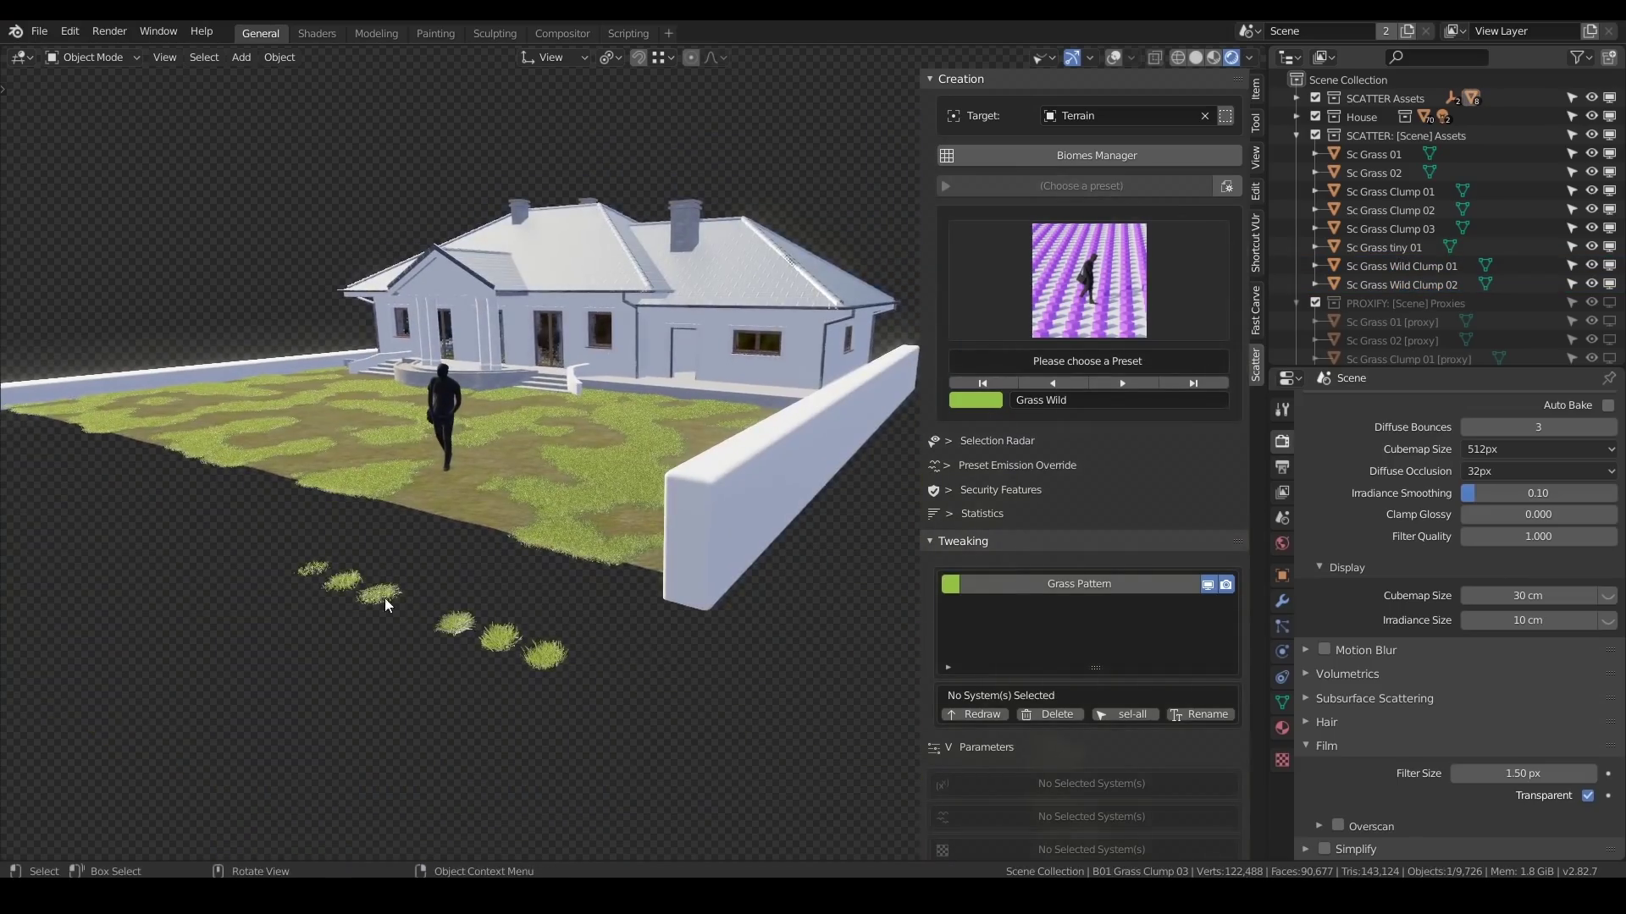
{"action": "left_click", "coordinate": [314, 567]}
{"action": "key", "text": "shift+alt+z"}
{"action": "left_click", "coordinate": [1008, 334]}
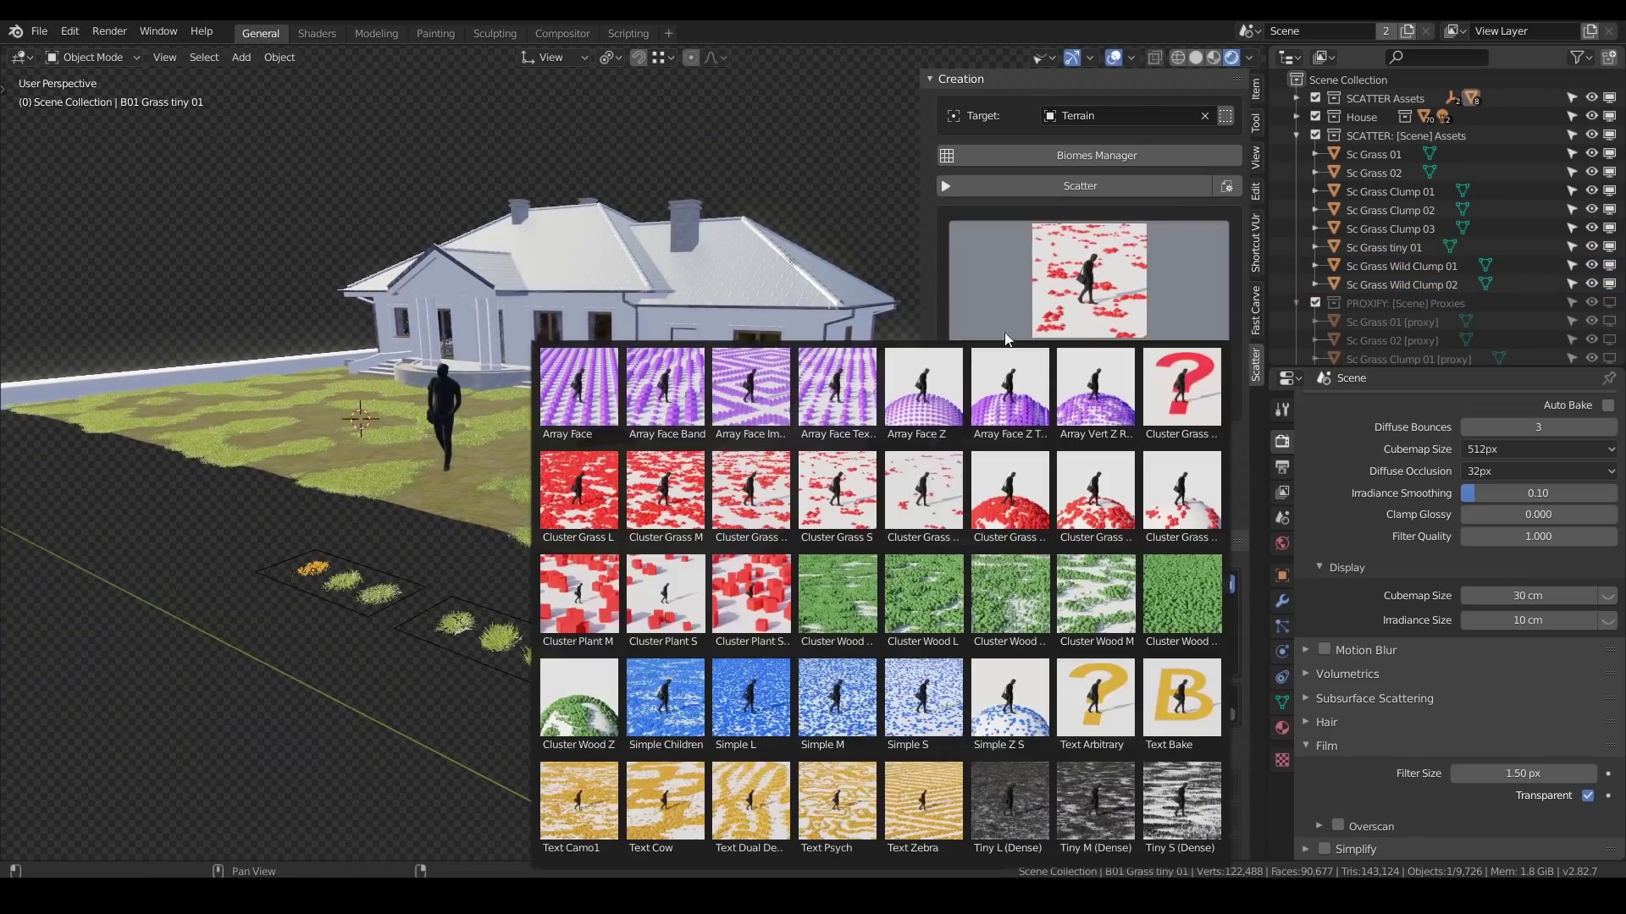
{"action": "left_click", "coordinate": [761, 481]}
{"action": "left_click", "coordinate": [1121, 181]}
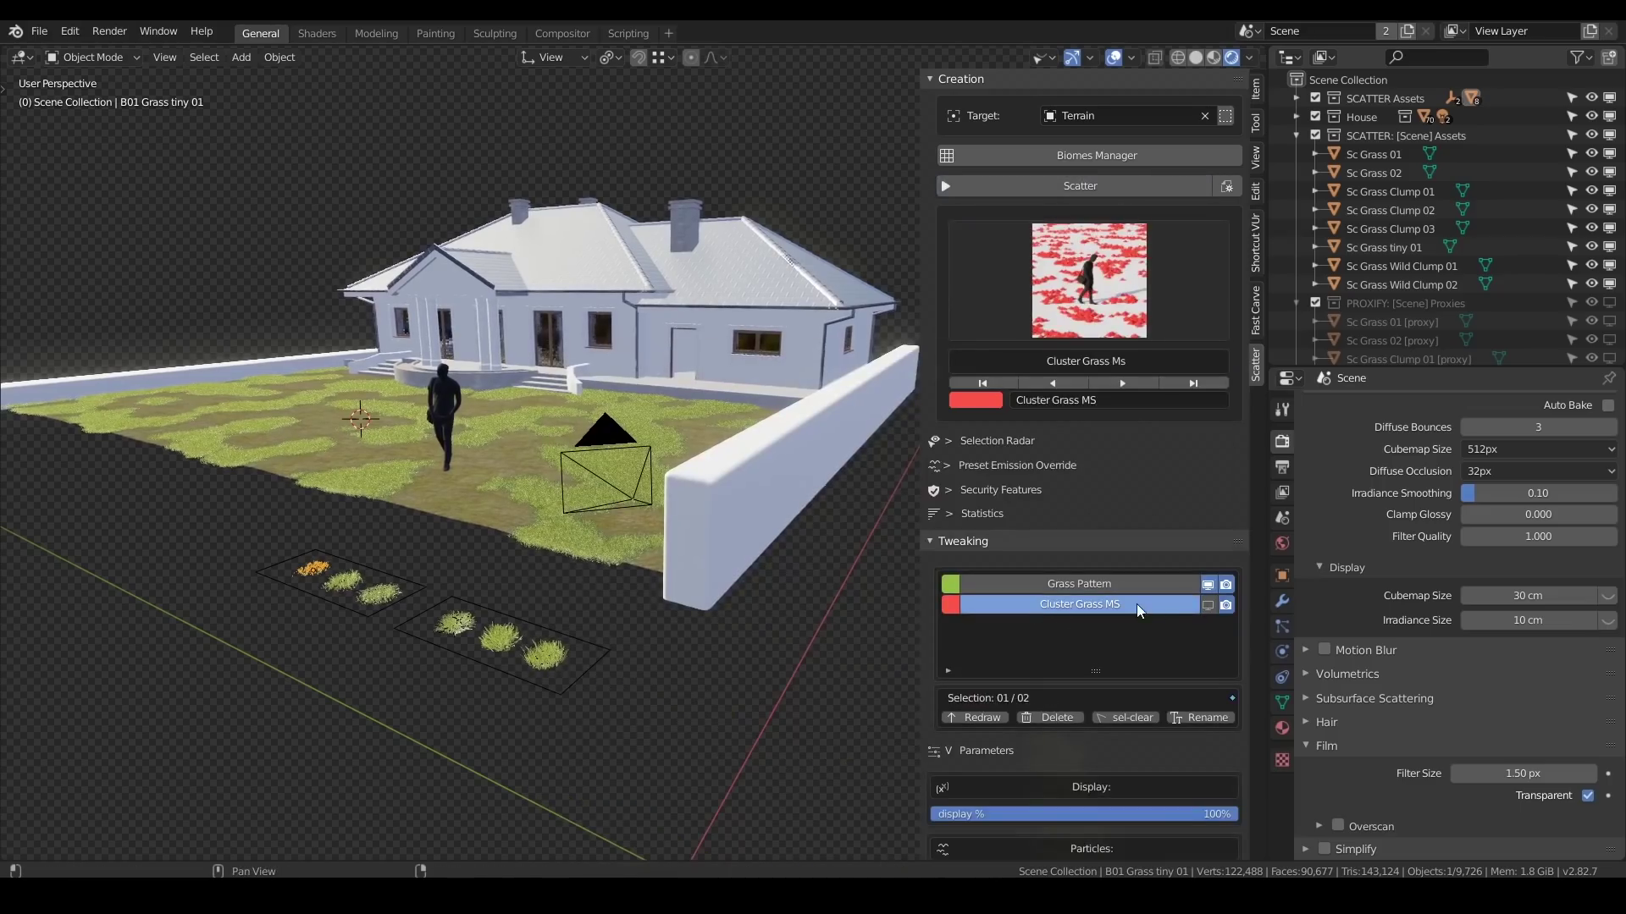
{"action": "middle_click_drag", "start_coordinate": [687, 560], "coordinate": [688, 516]}
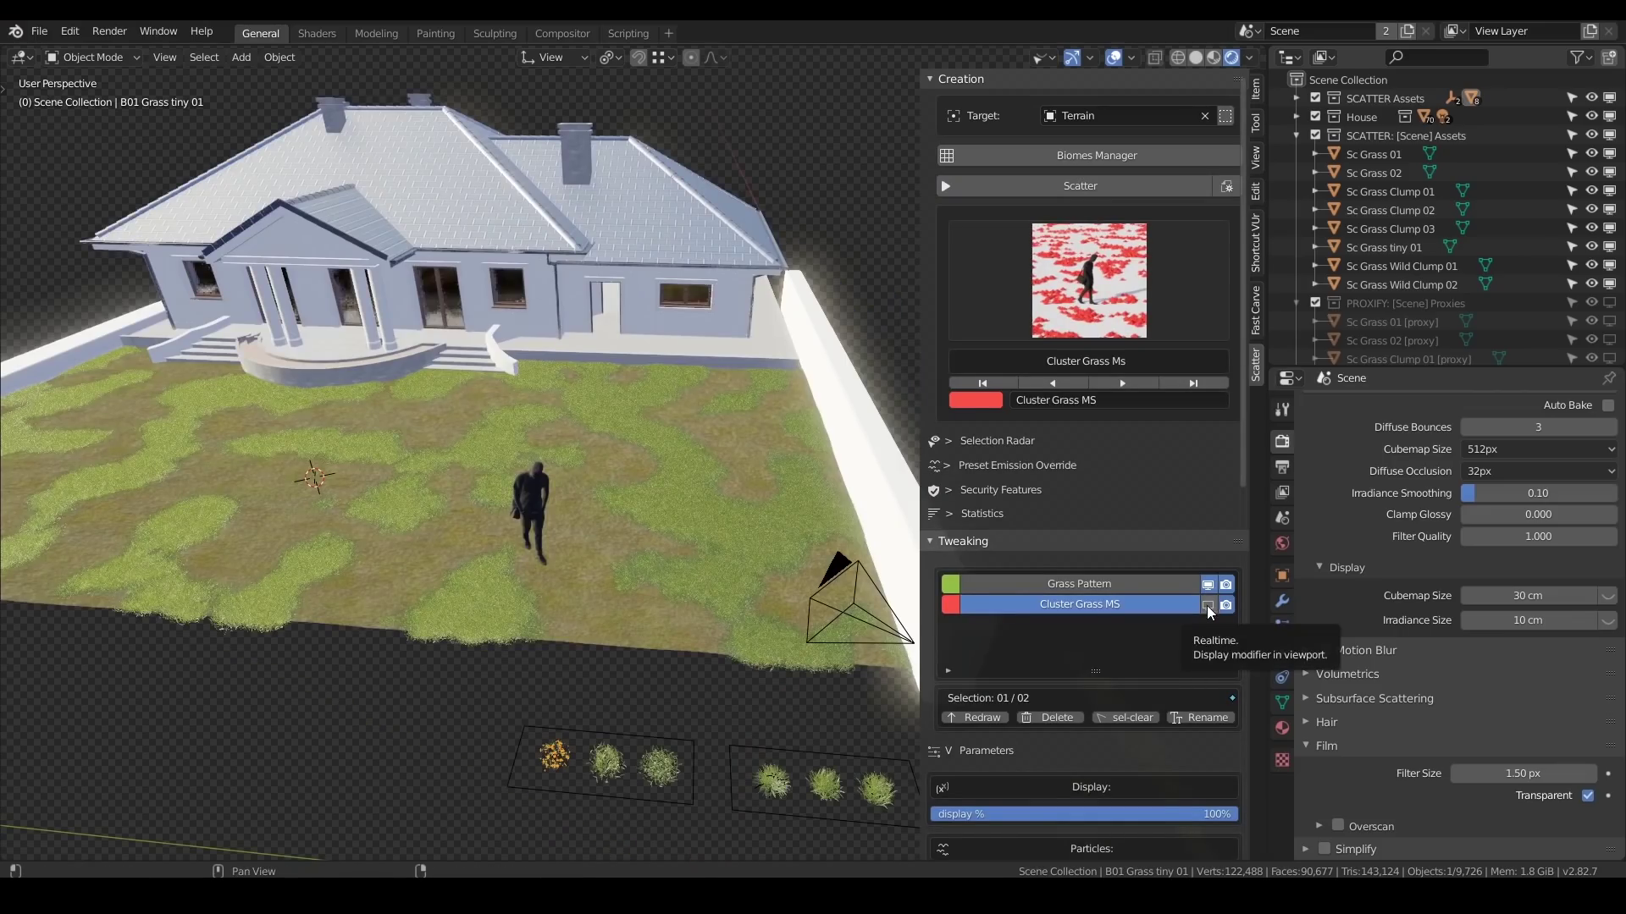
{"action": "left_click", "coordinate": [1208, 607]}
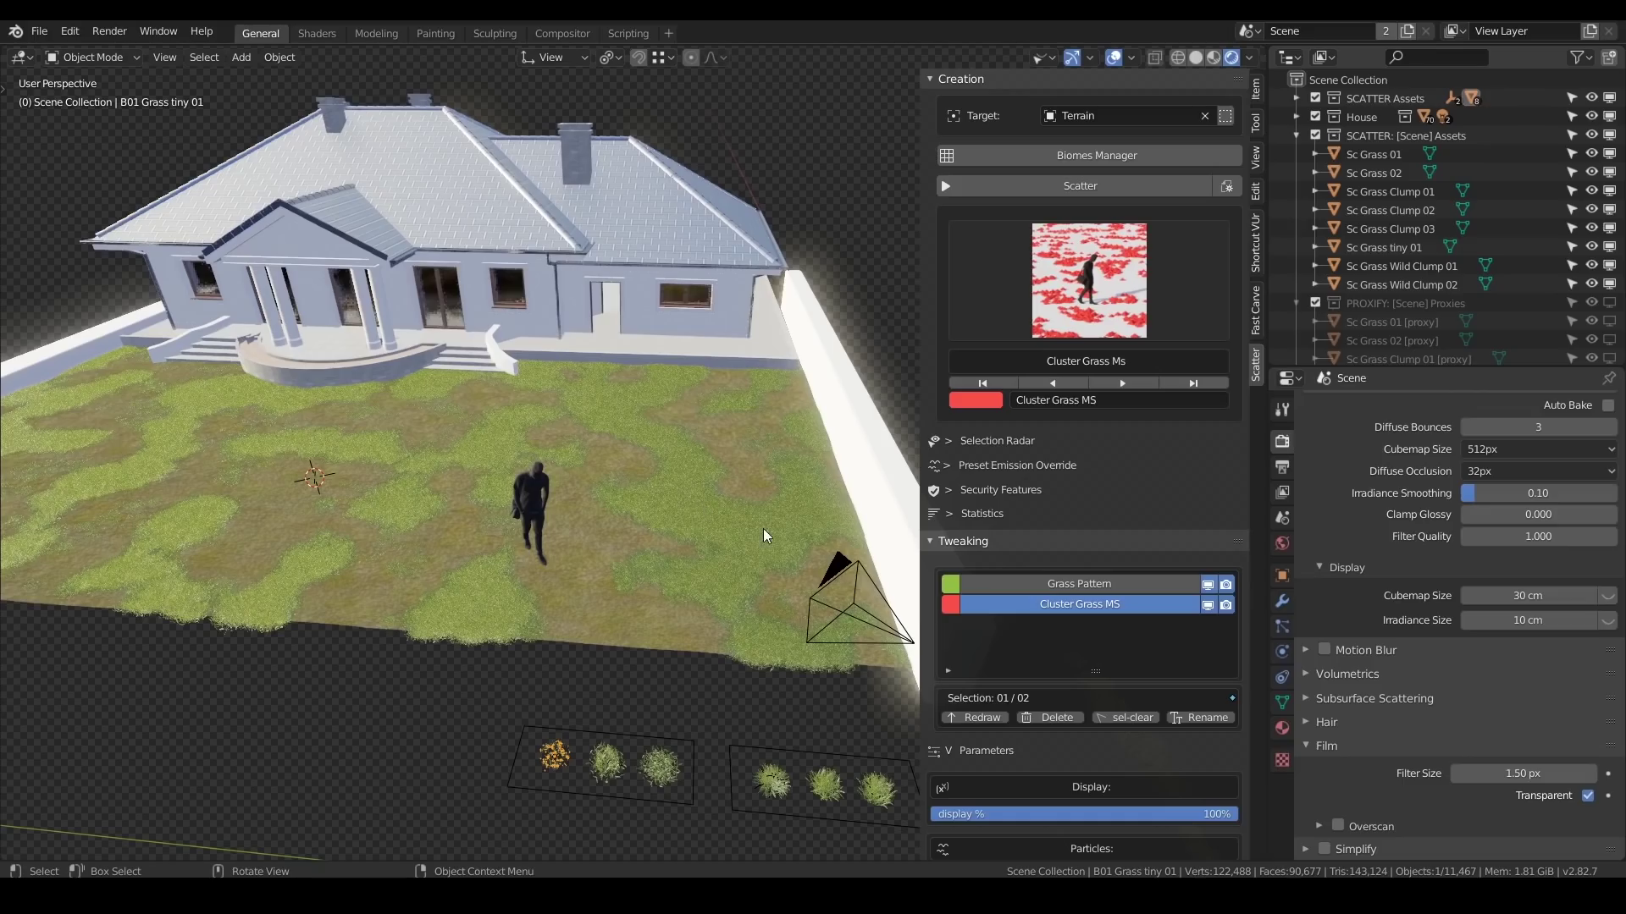
{"action": "scroll", "coordinate": [1124, 559], "scroll_direction": "down", "scroll_amount": 4}
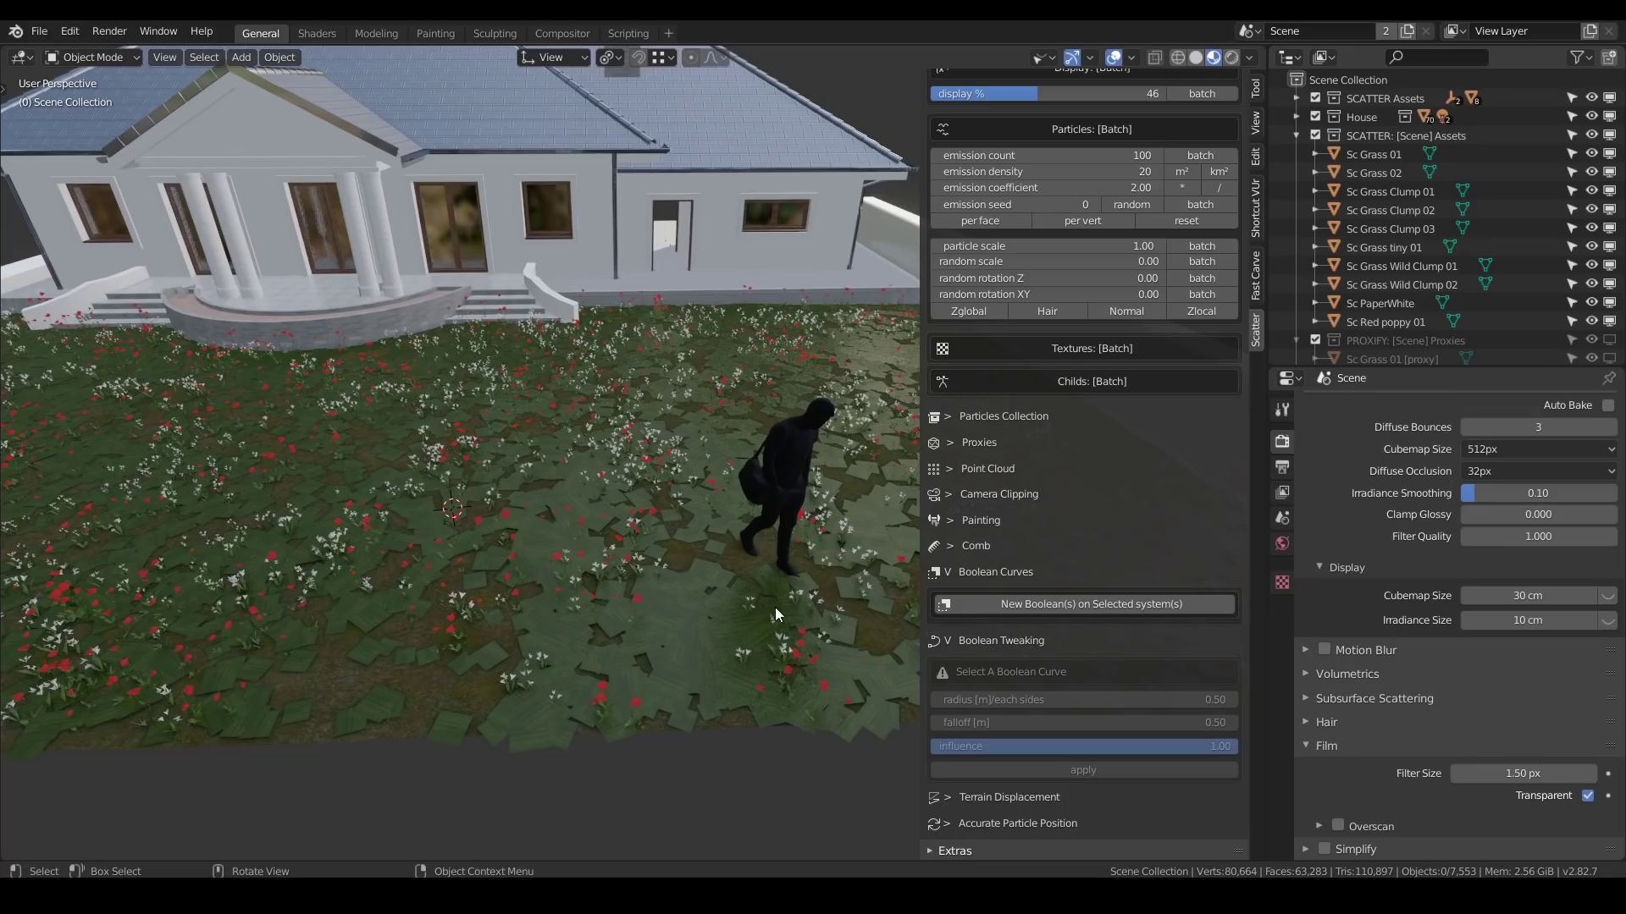
Add a Bezier curve and make it a boolean path cutting through all four scatter systems.
{"action": "key", "text": "shift+a"}
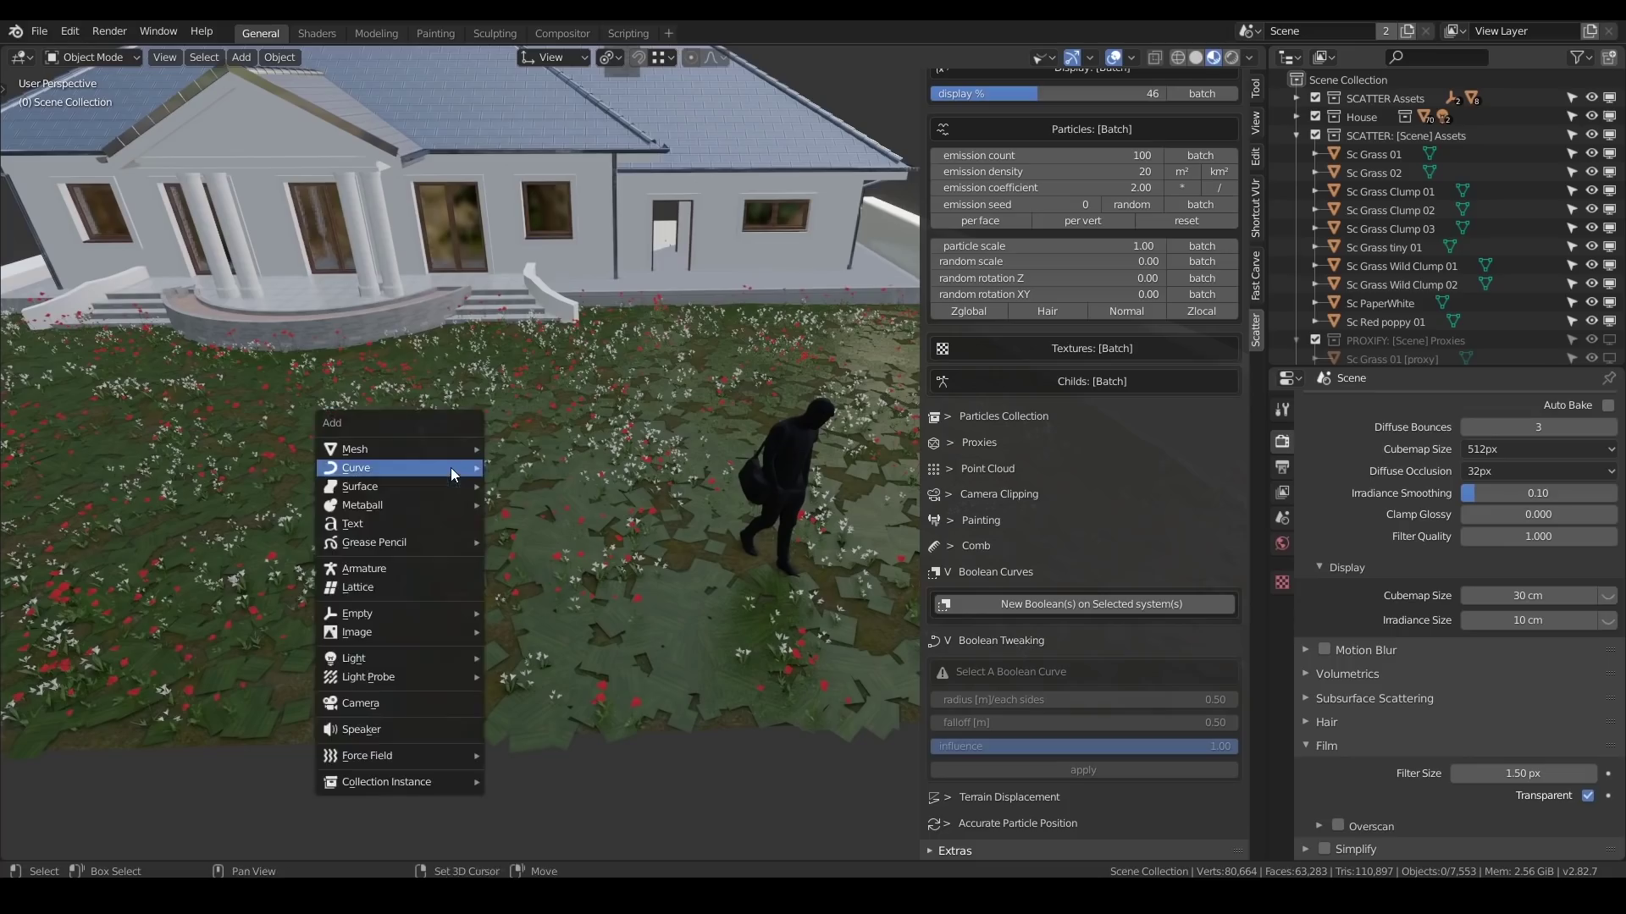
{"action": "mouse_move", "coordinate": [450, 468]}
{"action": "left_click", "coordinate": [537, 465]}
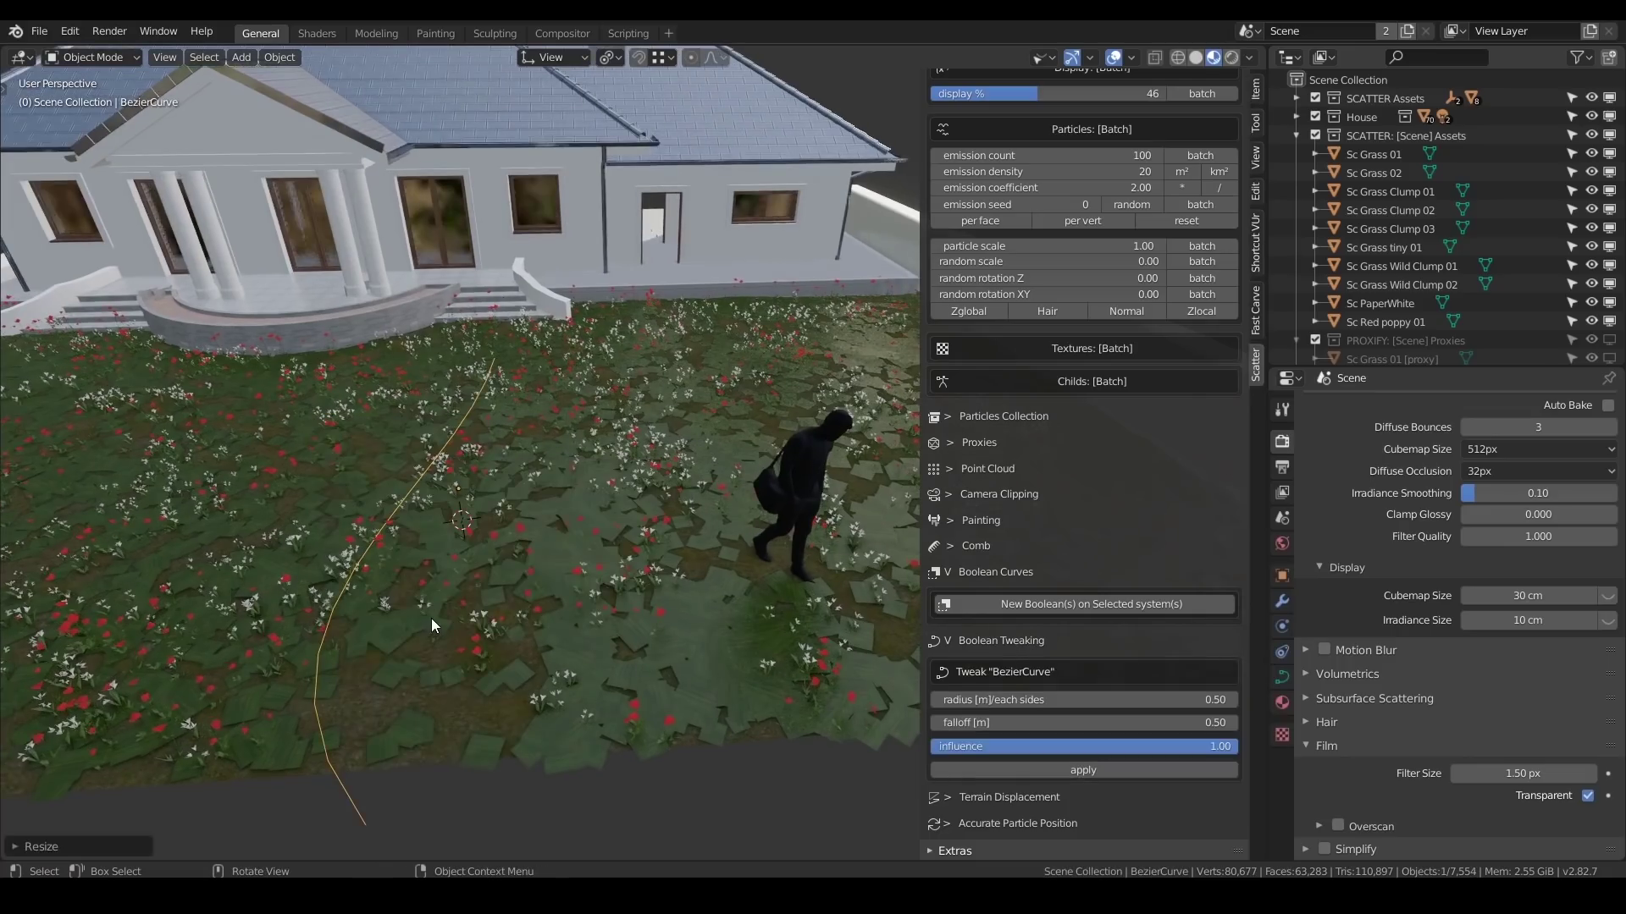
{"action": "middle_click_drag", "start_coordinate": [432, 627], "coordinate": [450, 666]}
{"action": "scroll", "coordinate": [1084, 296], "scroll_direction": "up", "scroll_amount": 10}
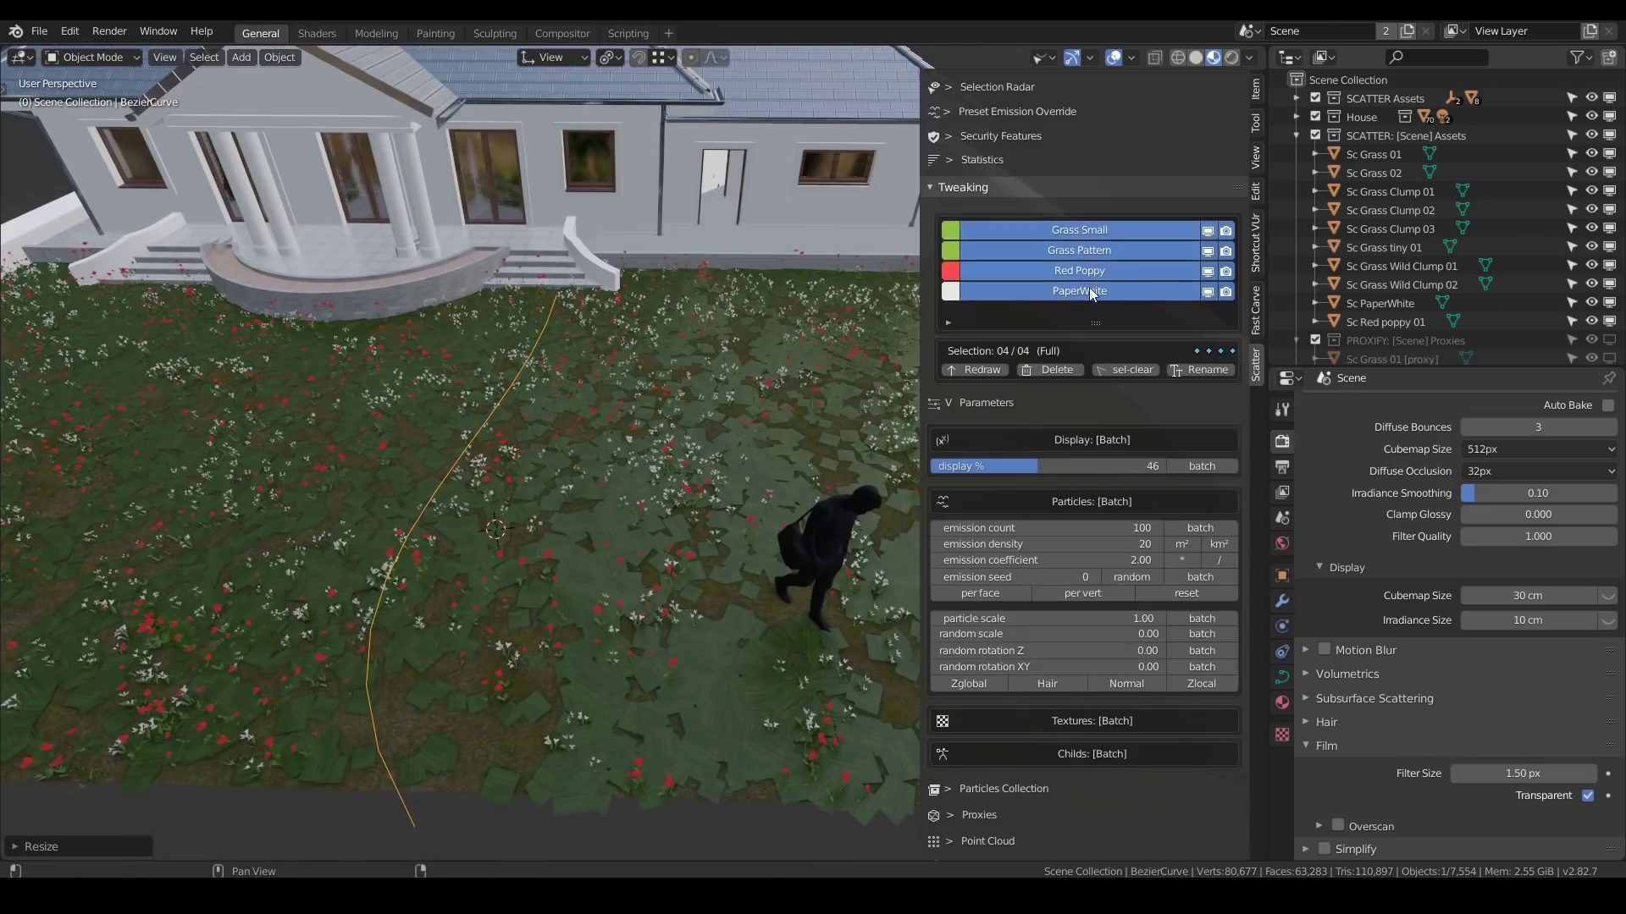
{"action": "scroll", "coordinate": [1055, 538], "scroll_direction": "down", "scroll_amount": 10}
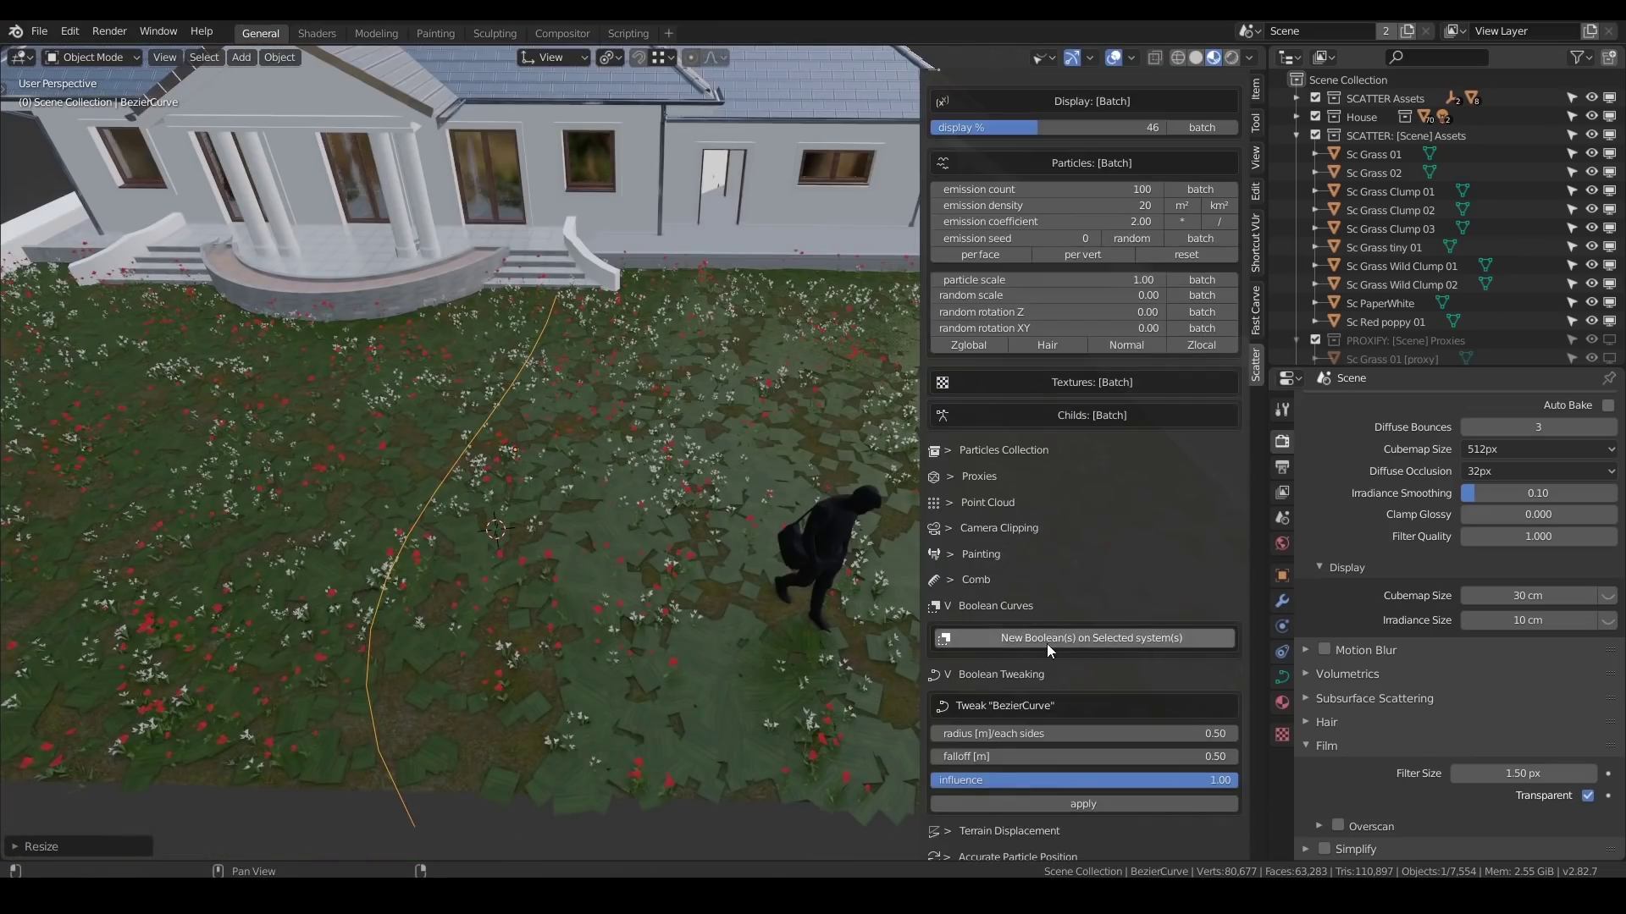
{"action": "left_click", "coordinate": [1052, 638]}
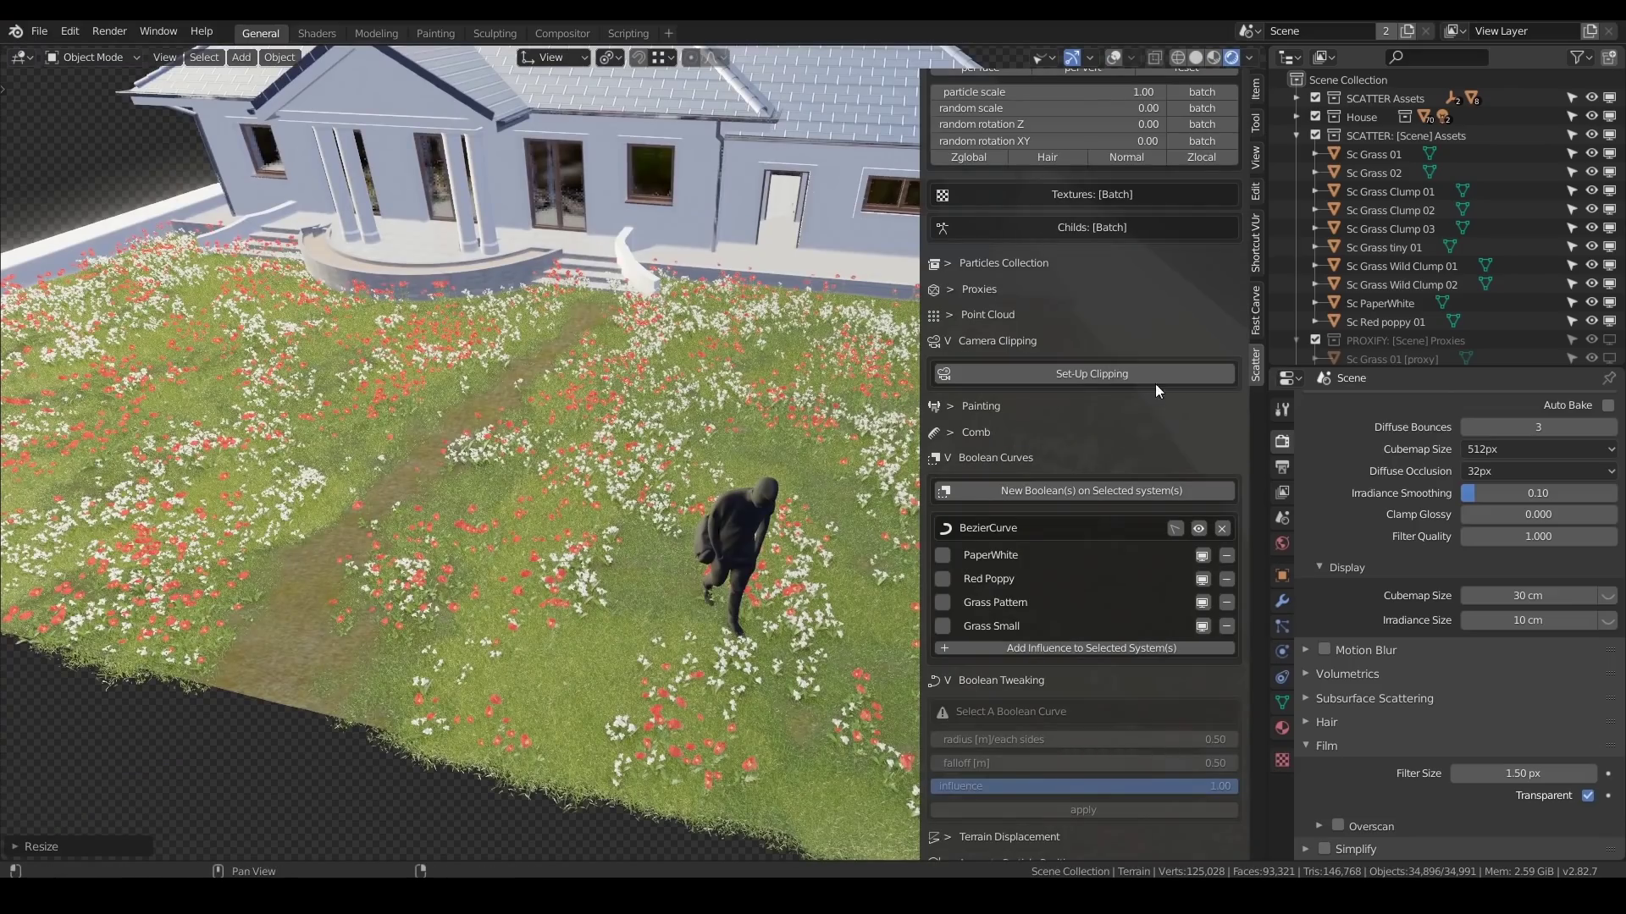
From the camera view, apply Set-Up Clipping so particles outside the camera frame are removed.
{"action": "key", "text": "KP_0"}
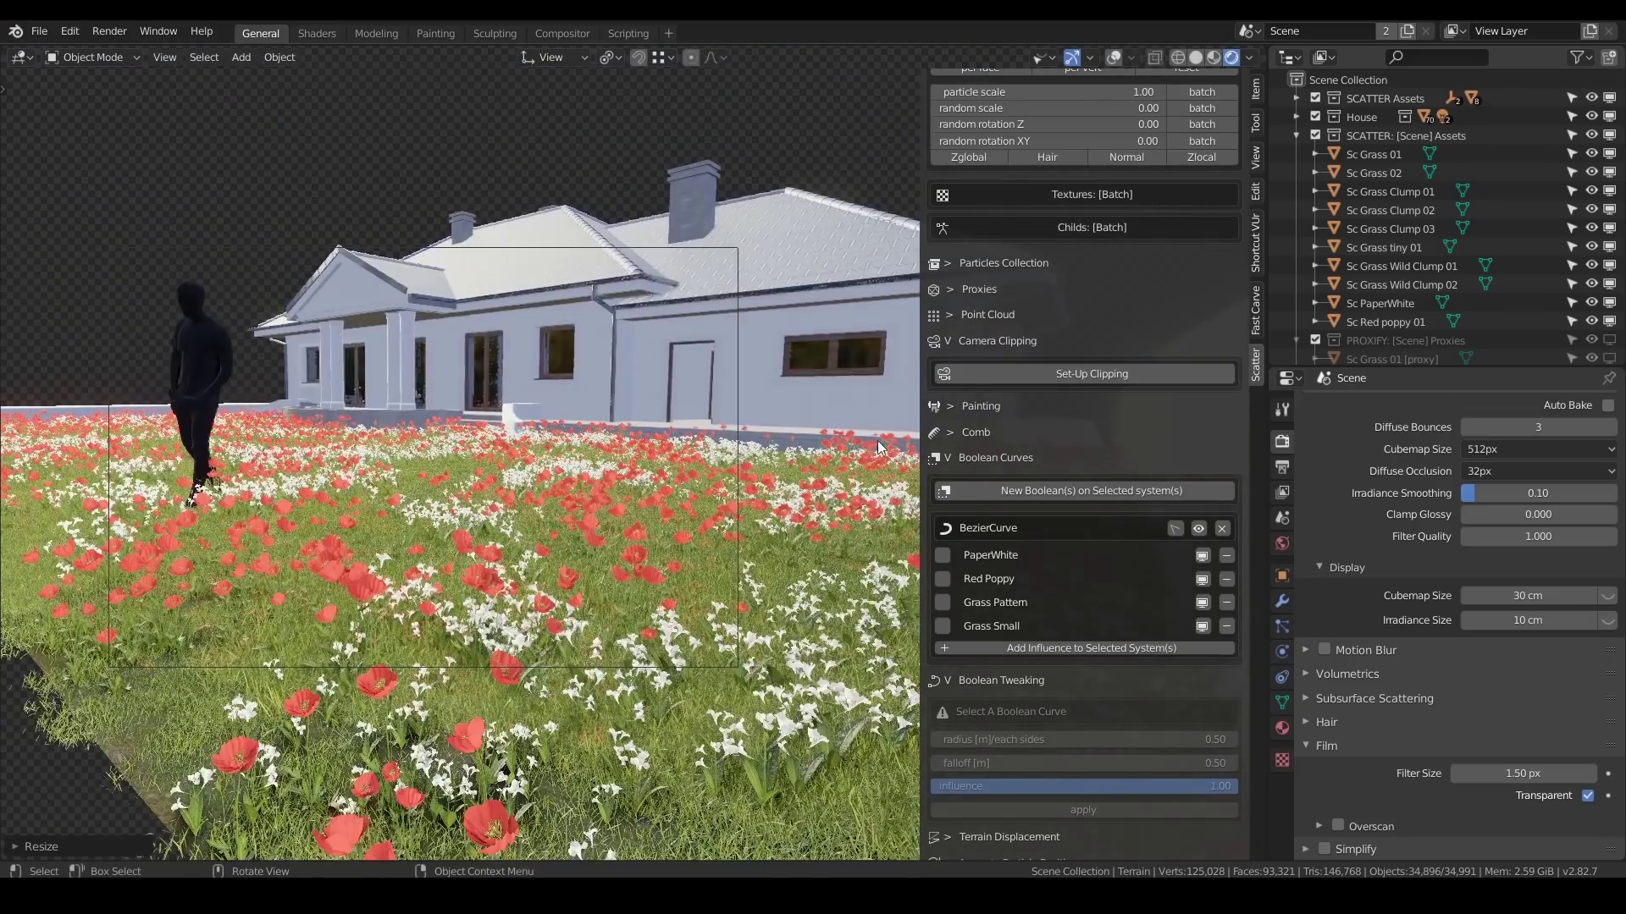
{"action": "left_click", "coordinate": [1084, 375]}
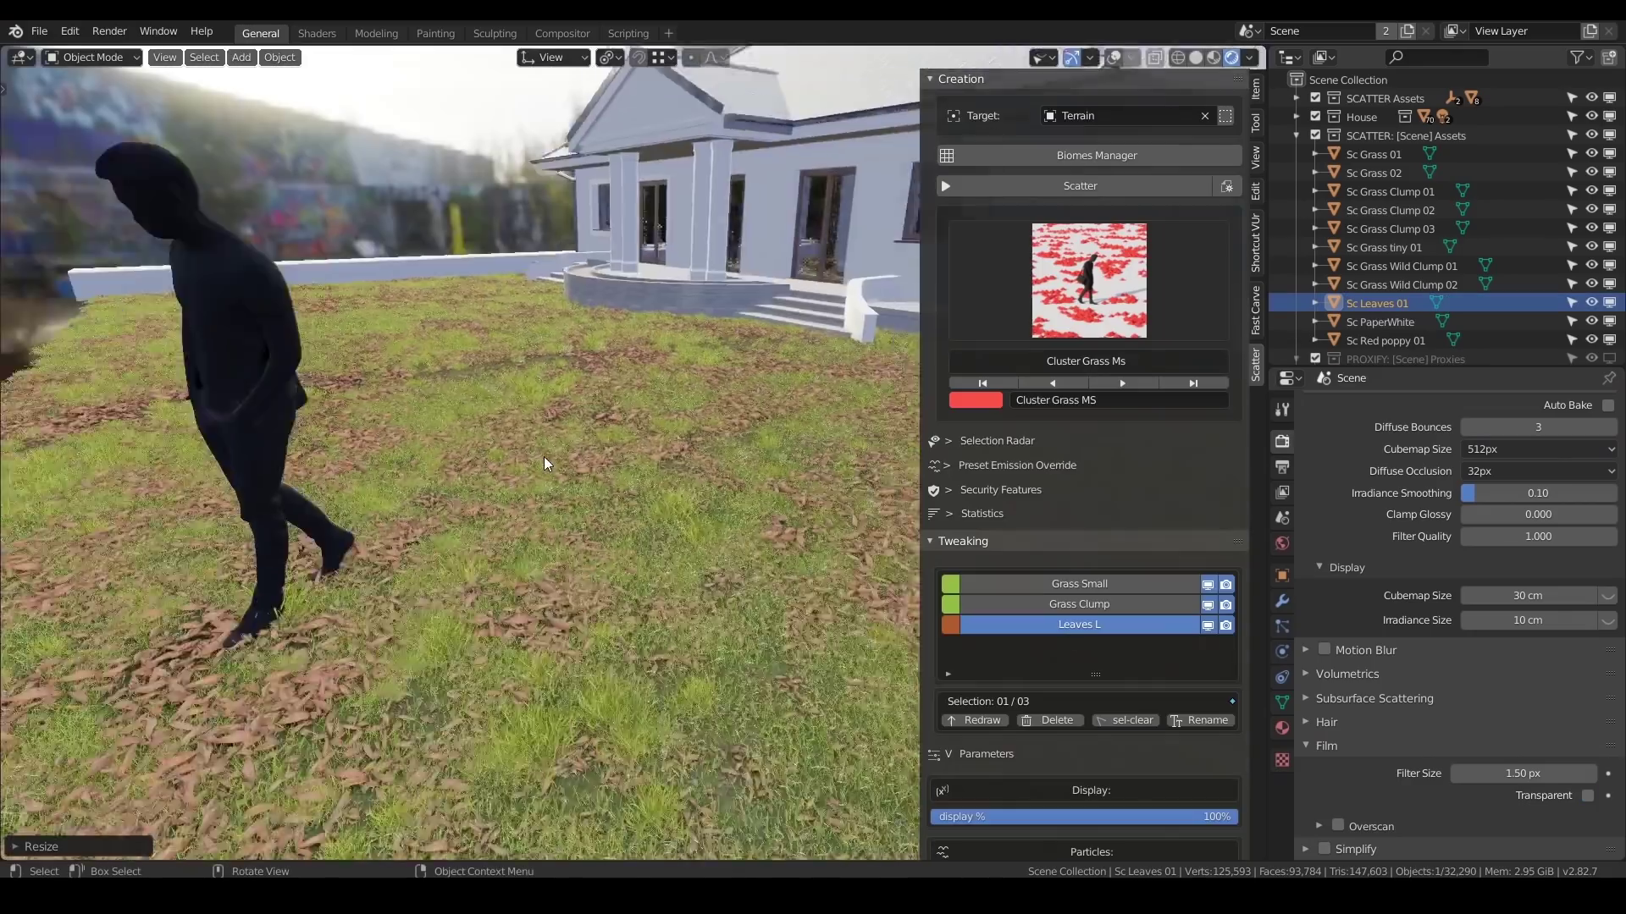
{"action": "middle_click_drag", "start_coordinate": [543, 463], "coordinate": [586, 503]}
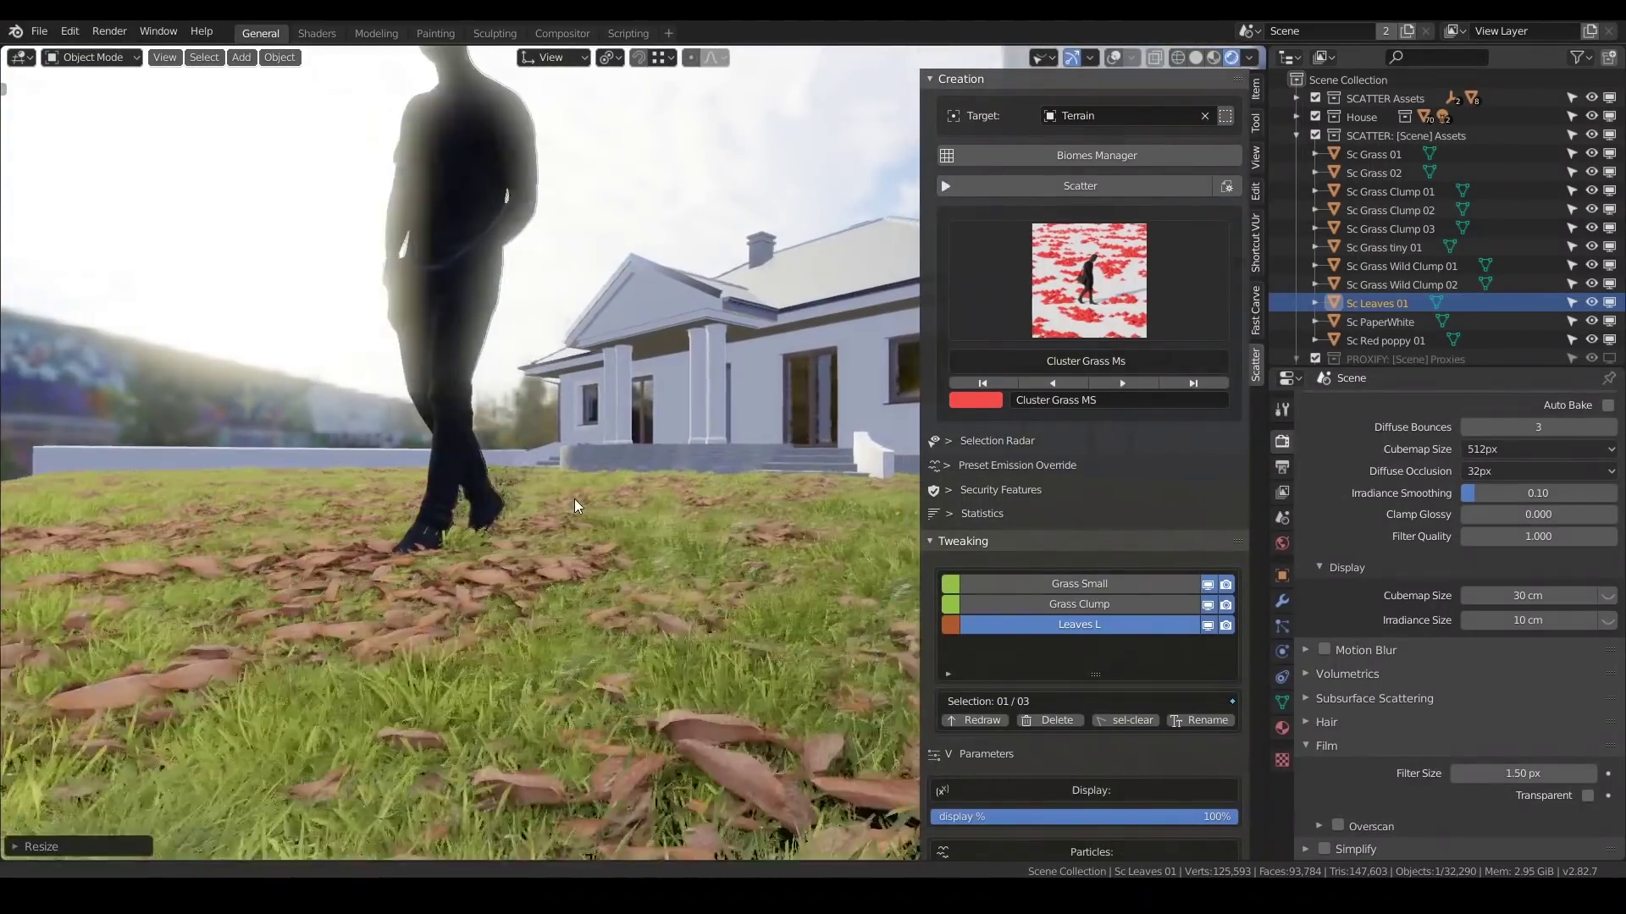